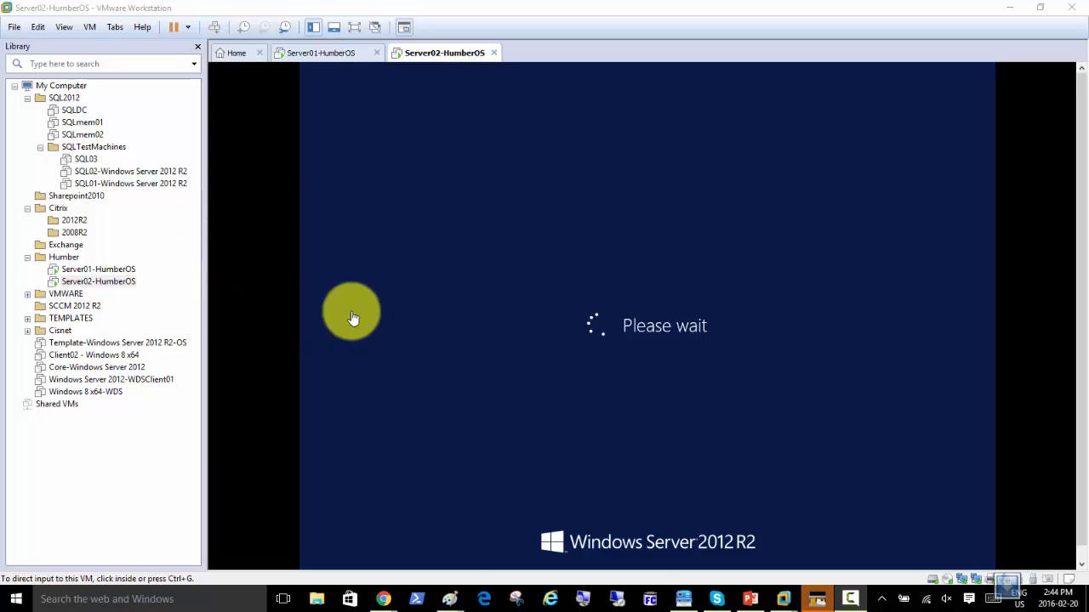
# Switch the console to the Server01-HumberOS virtual machine.
pyautogui.click(327, 55)
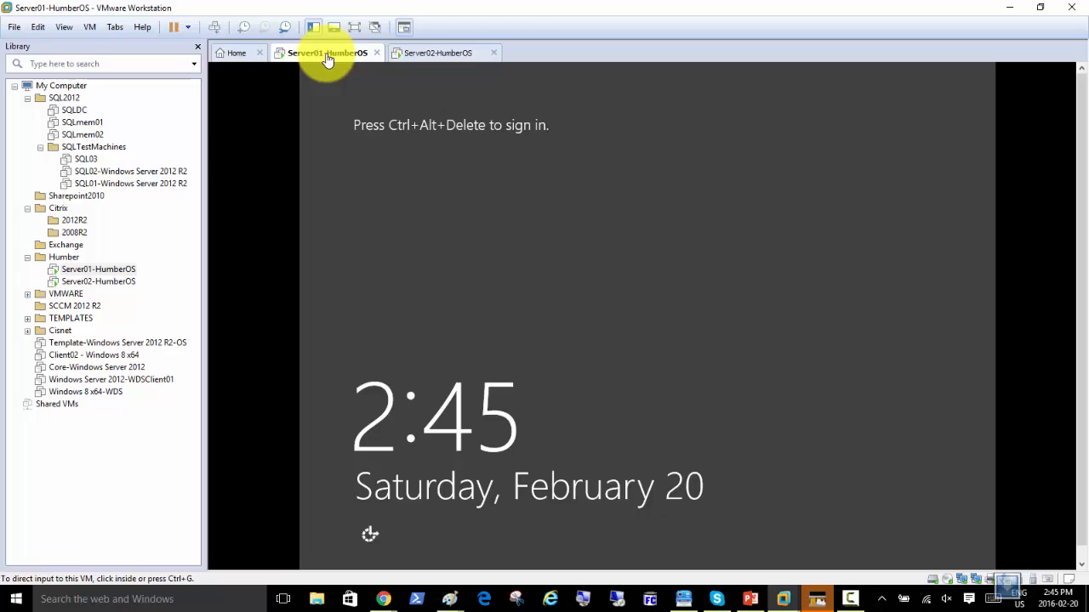
# Sign in to Server01-HumberOS with the administrator password, then switch to Server02-HumberOS.
pyautogui.click(216, 28)
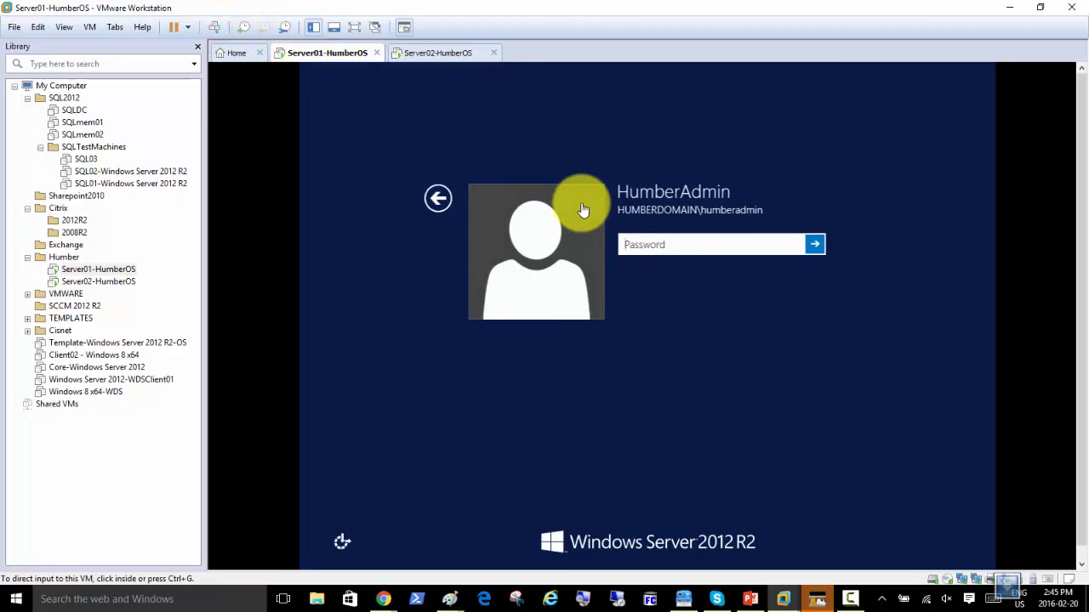
pyautogui.click(685, 240)
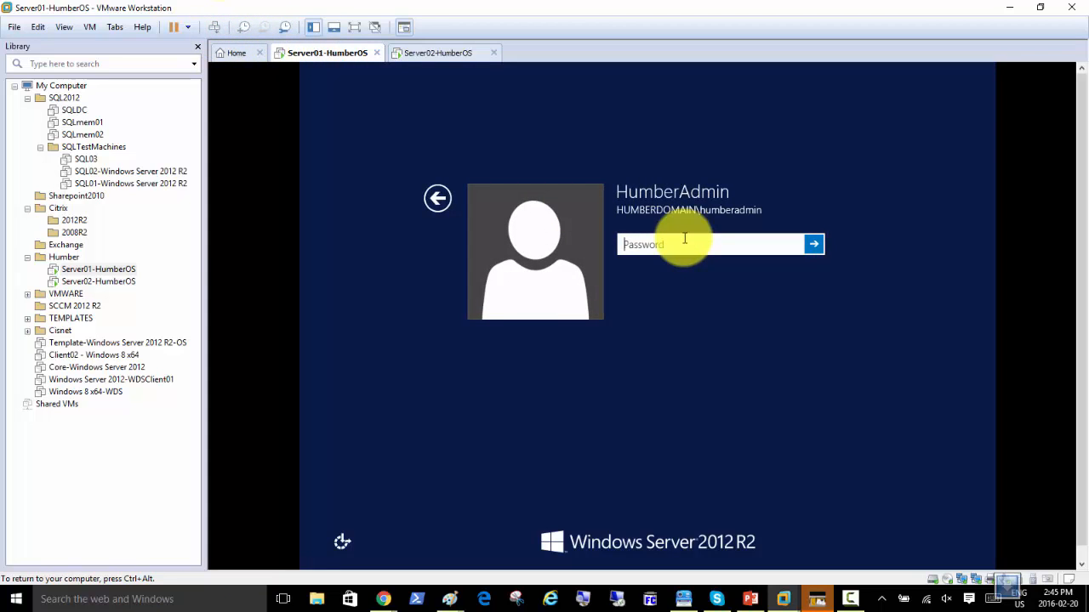
pyautogui.write('********')
pyautogui.press('Return')
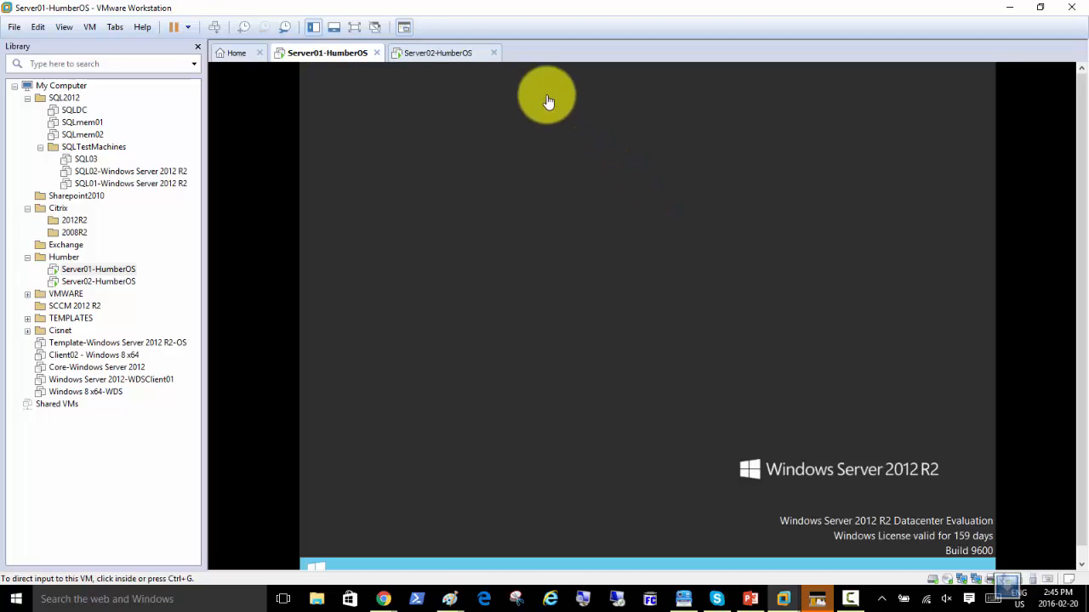
pyautogui.click(439, 53)
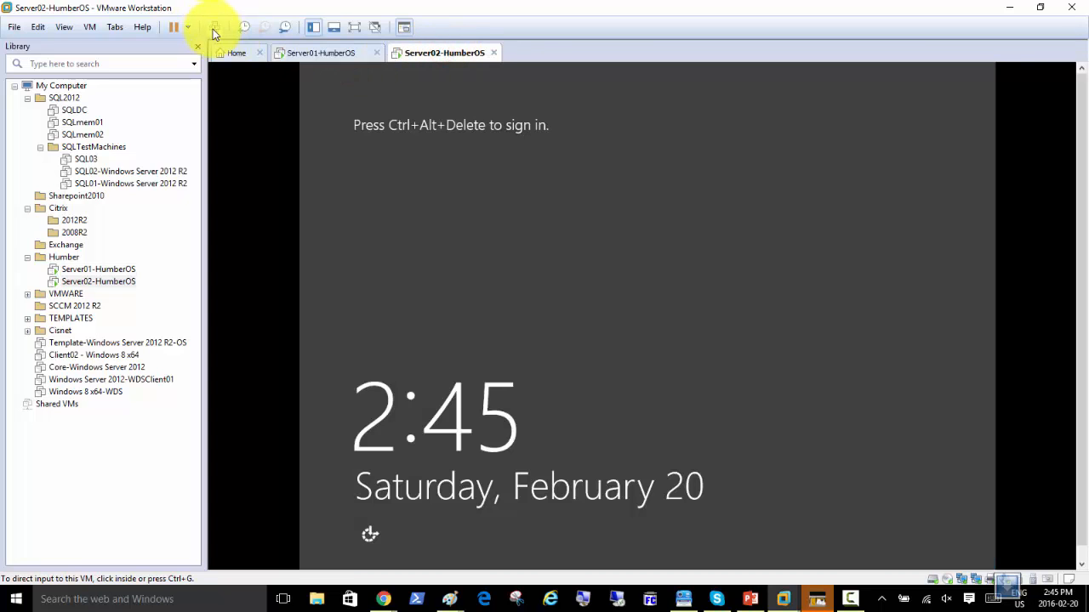
# Send Ctrl+Alt+Del to Server02-HumberOS to reach its password sign-in prompt.
pyautogui.click(214, 28)
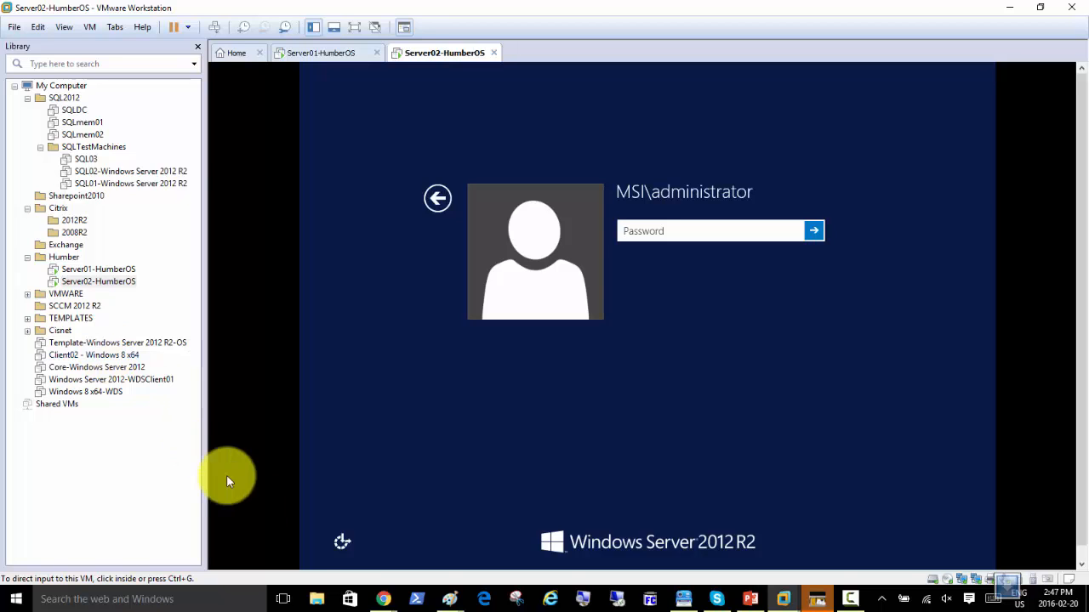
# Open the recorder panel from the taskbar and minimize it while Server02 idles.
pyautogui.click(851, 599)
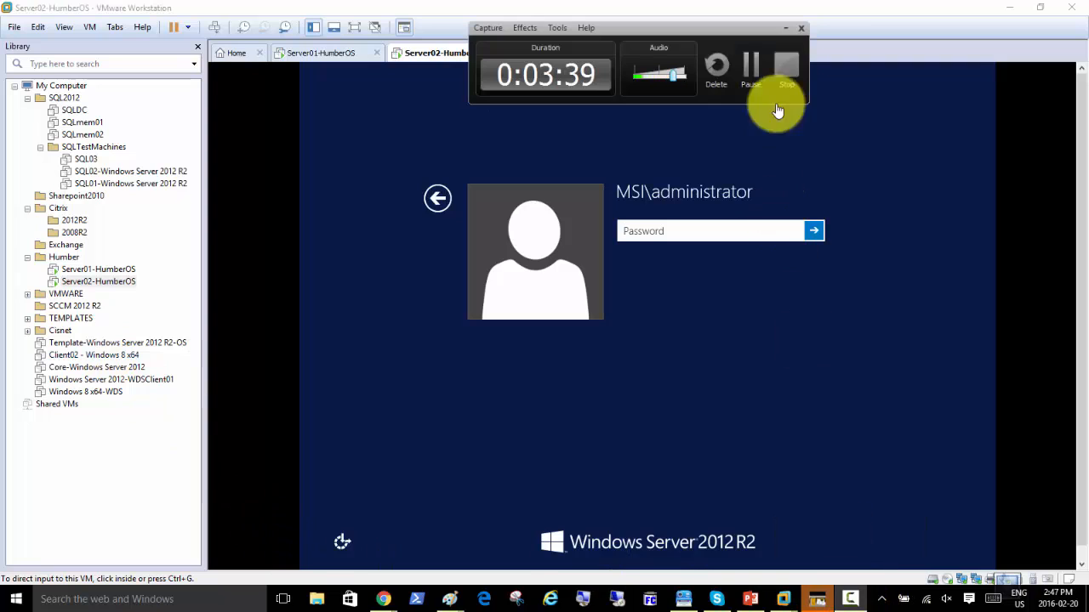
pyautogui.click(784, 28)
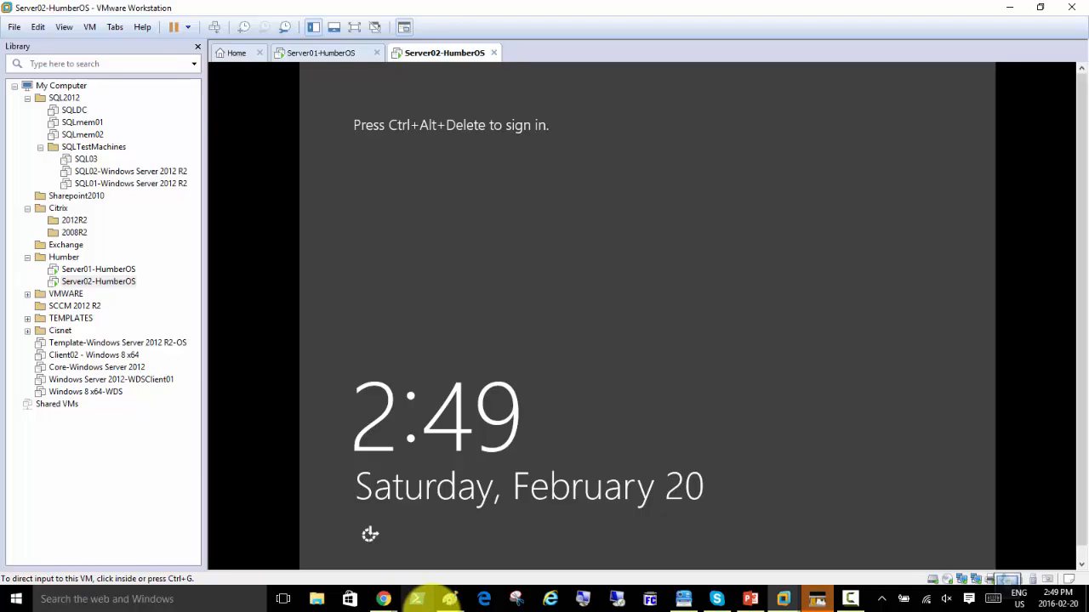
# Start a new blank Paint window from the taskbar and choose the Rectangle shape.
pyautogui.moveTo(455, 604)
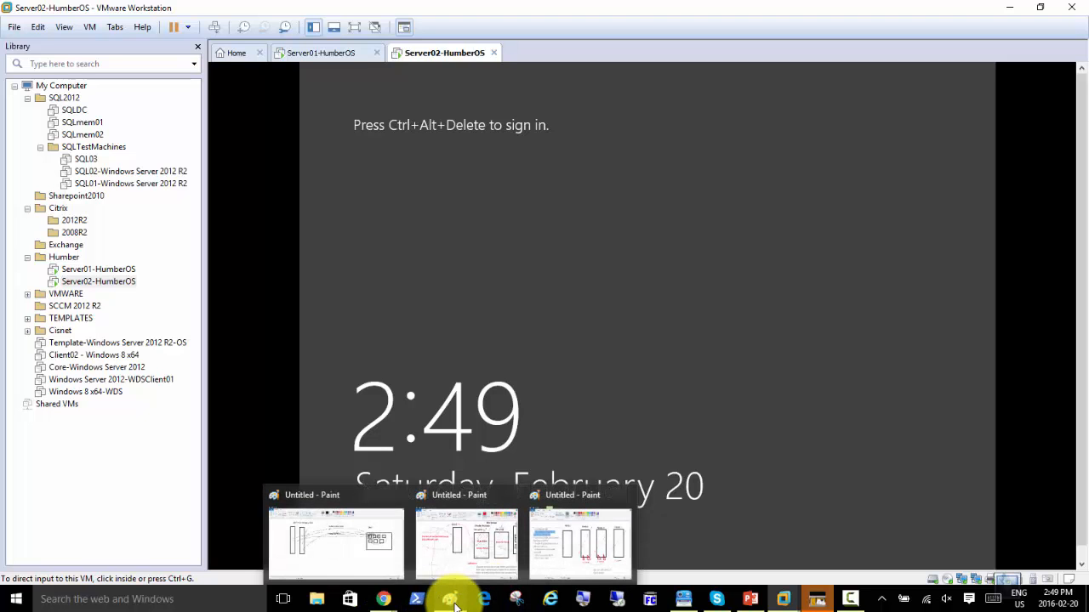
pyautogui.rightClick(452, 601)
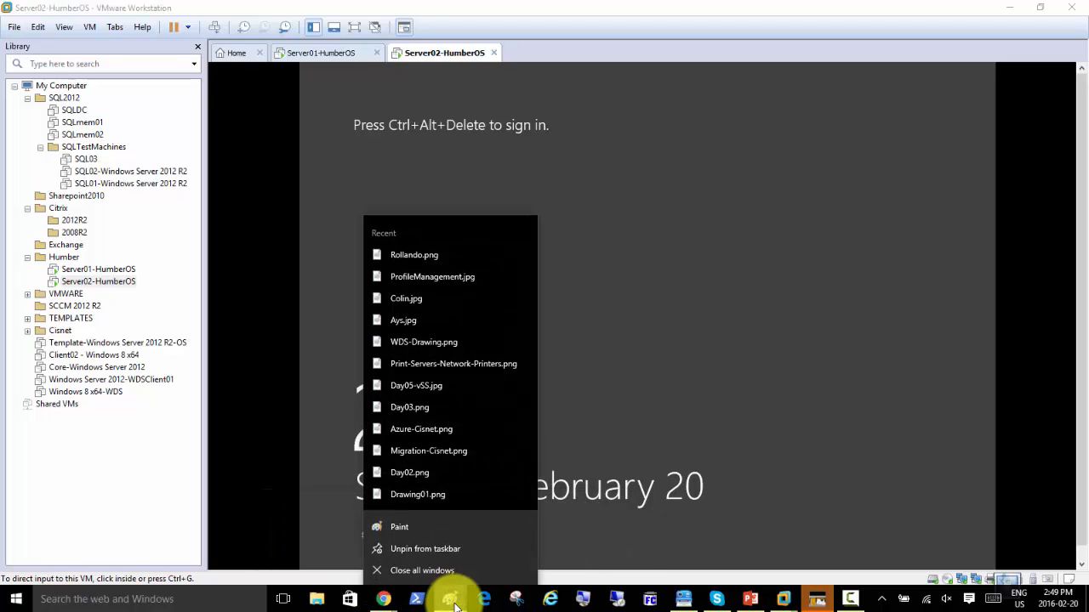
pyautogui.click(430, 527)
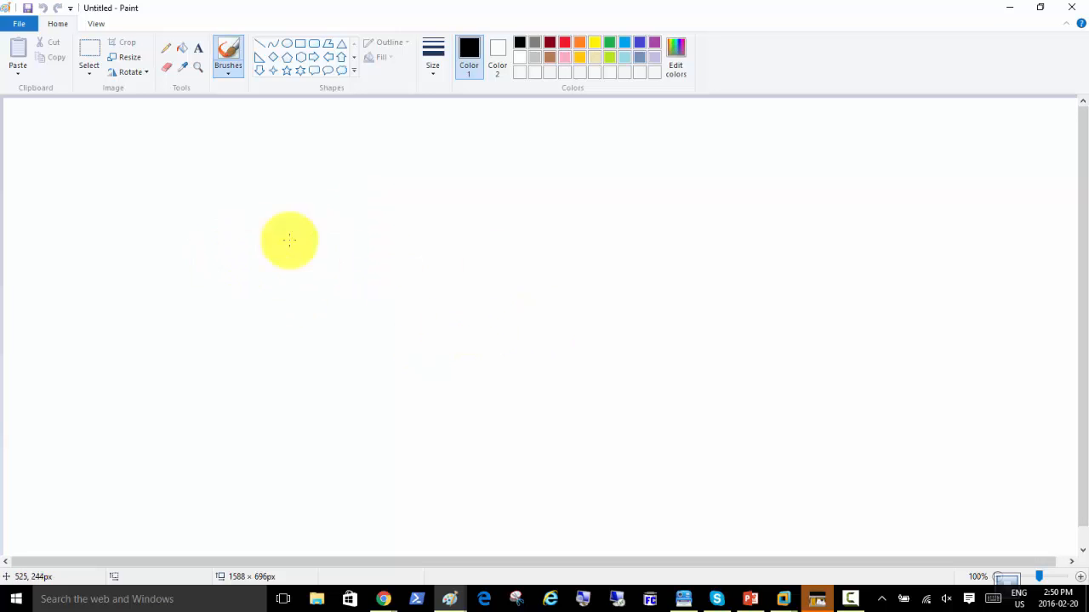
pyautogui.click(300, 44)
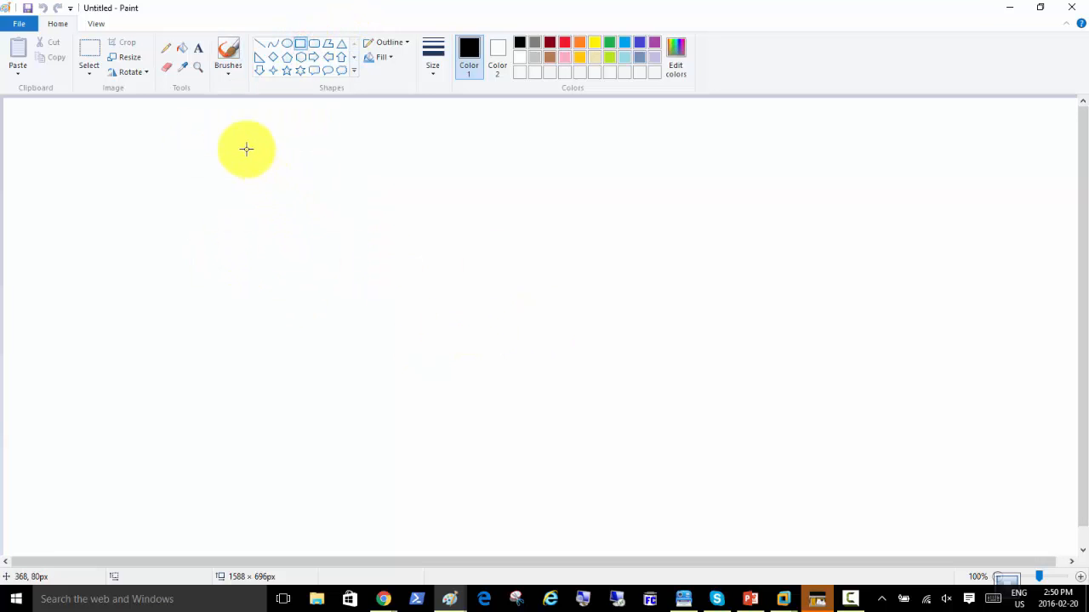
# Add a text note reading 'Capture Image -', '- 1 DC' and '- 1 Working machine'.
pyautogui.click(198, 51)
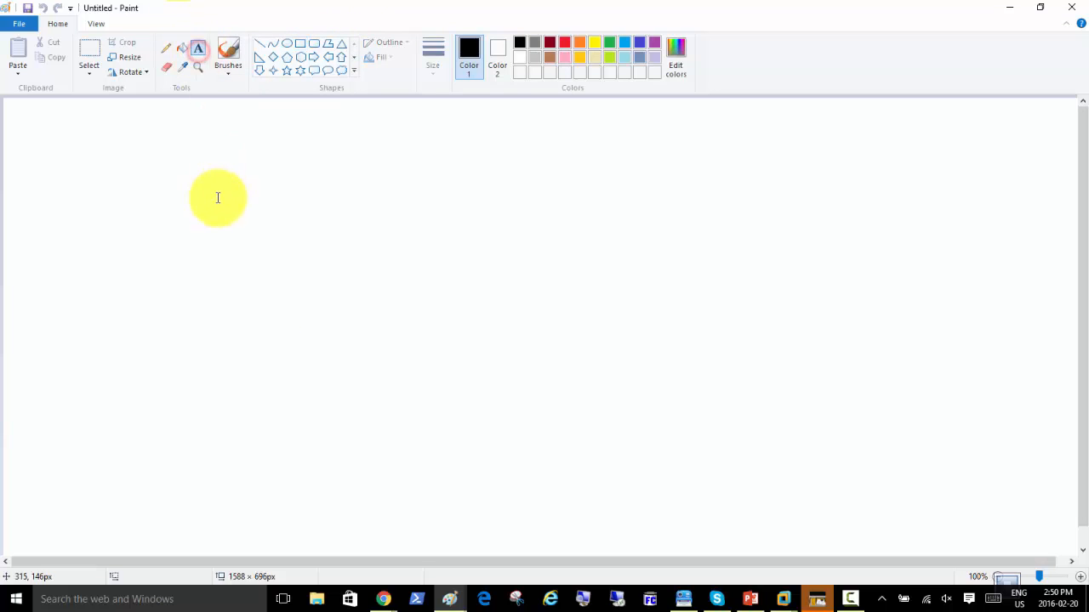
pyautogui.click(221, 150)
pyautogui.write('Capt')
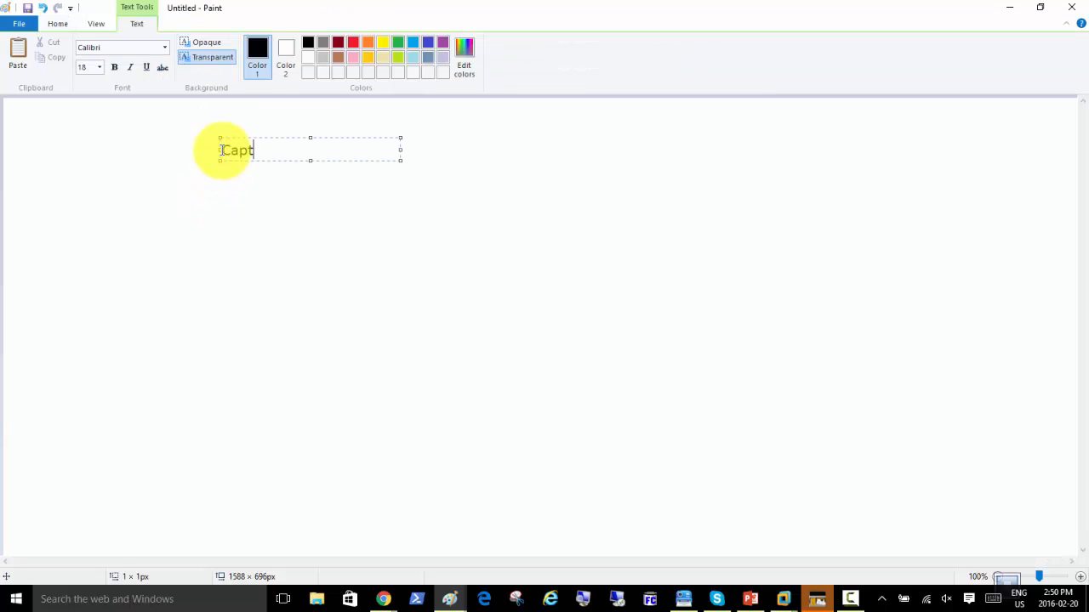
pyautogui.write('ure Im age -')
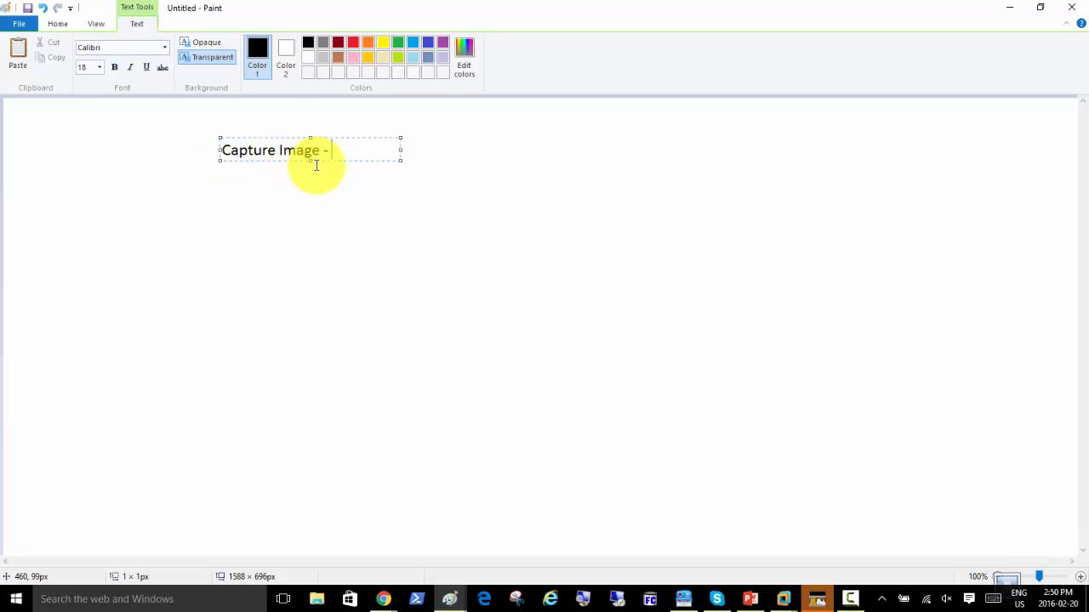
pyautogui.press('Return')
pyautogui.press('Return')
pyautogui.write('- 1 DC')
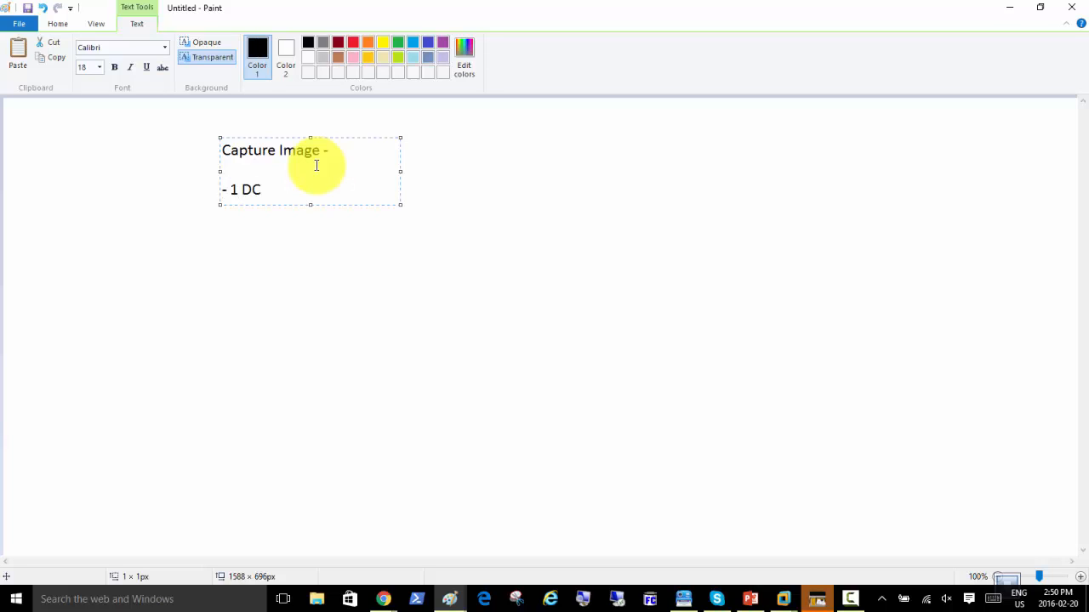
pyautogui.press('Return')
pyautogui.write('- 1 Working ')
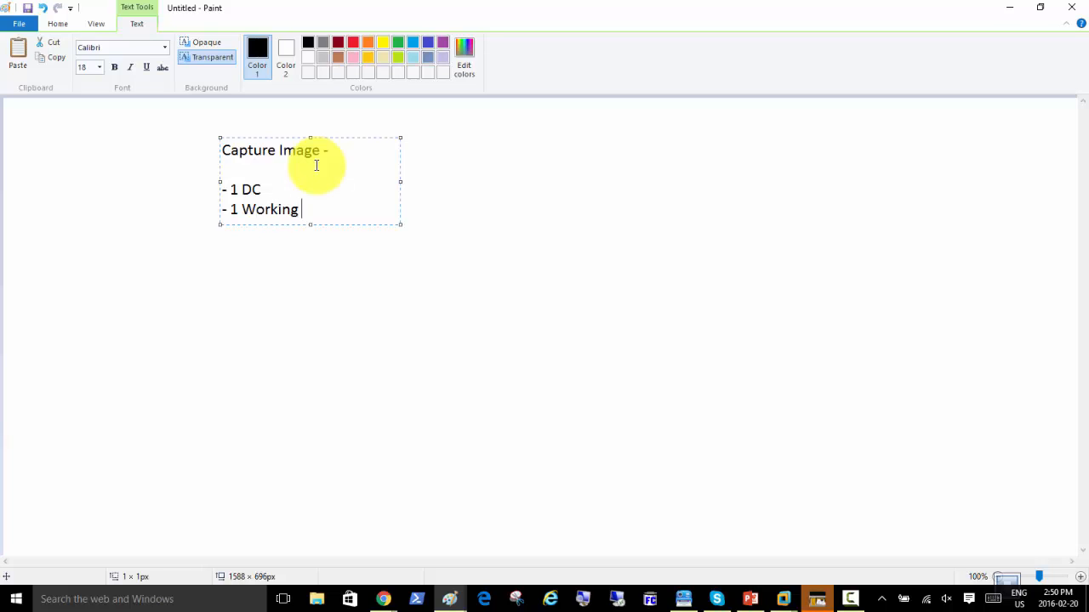
pyautogui.write('machine')
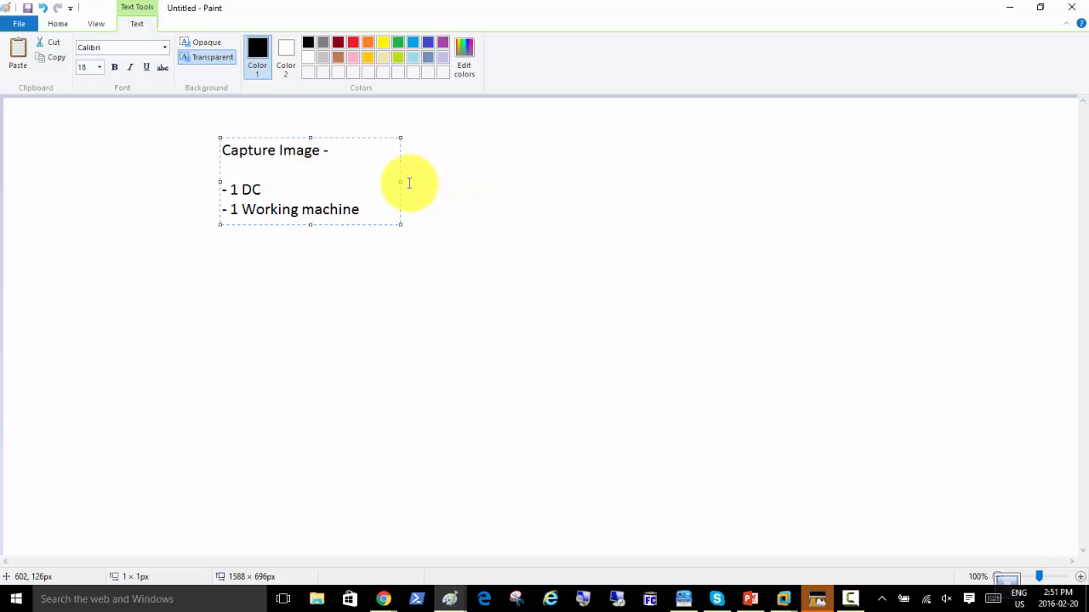
# Widen the text box, append '+ 1 application' and add a '- Windows 8' line.
pyautogui.moveTo(401, 182); pyautogui.dragTo(649, 171)
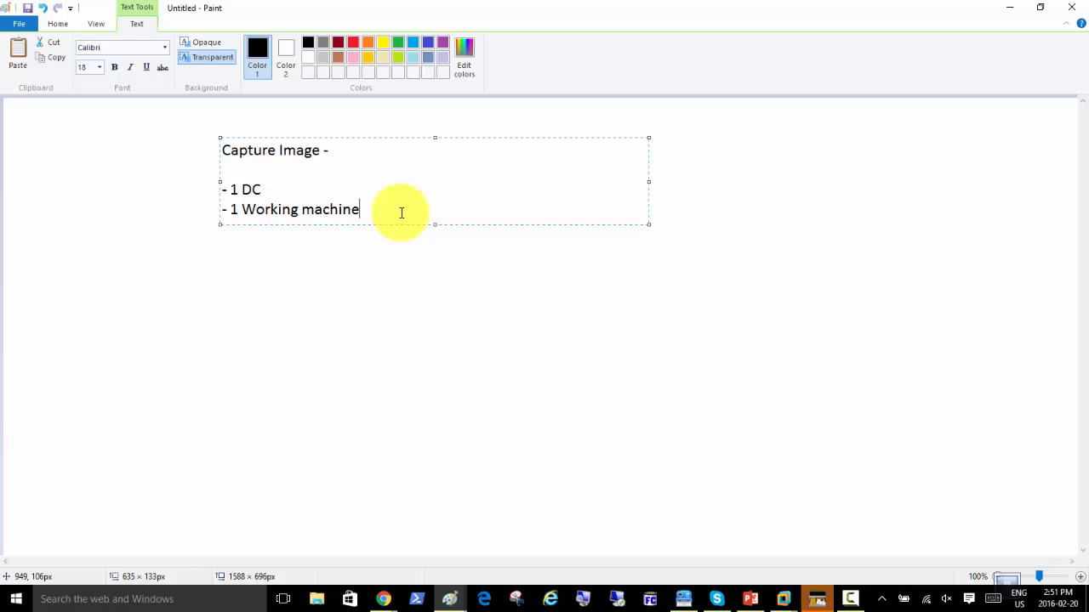
pyautogui.write('+ 1 applications')
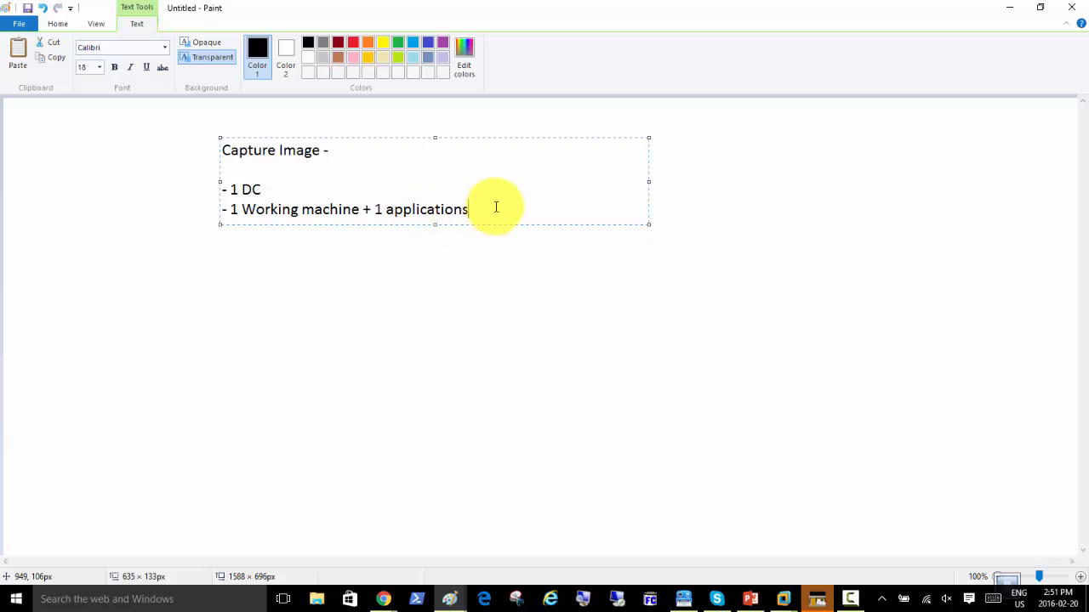
pyautogui.press('BackSpace')
pyautogui.press('Up')
pyautogui.press('Return')
pyautogui.write('- Windows')
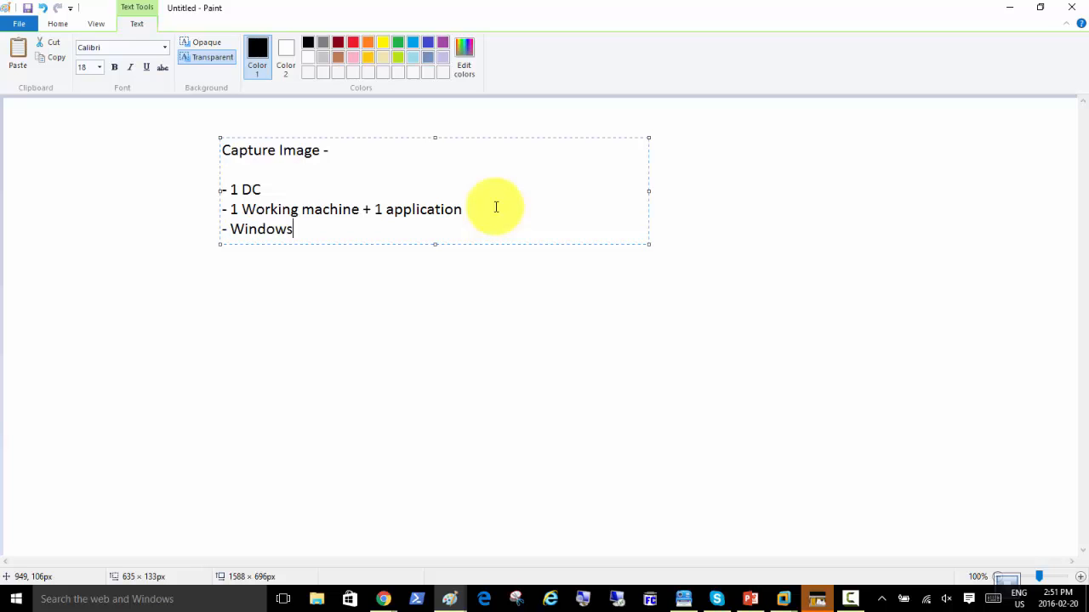
pyautogui.write(' 8')
# Change the fourth line from 'Windows 8' to '- Windows 2012'.
pyautogui.press('BackSpace')
pyautogui.press('BackSpace')
pyautogui.press('BackSpace')
pyautogui.press('BackSpace')
pyautogui.press('BackSpace')
pyautogui.press('BackSpace')
pyautogui.write('dows 2012')
# Add '- Server Side Steps' and '- Client Side Steps' lines, with 'Create a Custom.' after them.
pyautogui.press('Return')
pyautogui.write('-')
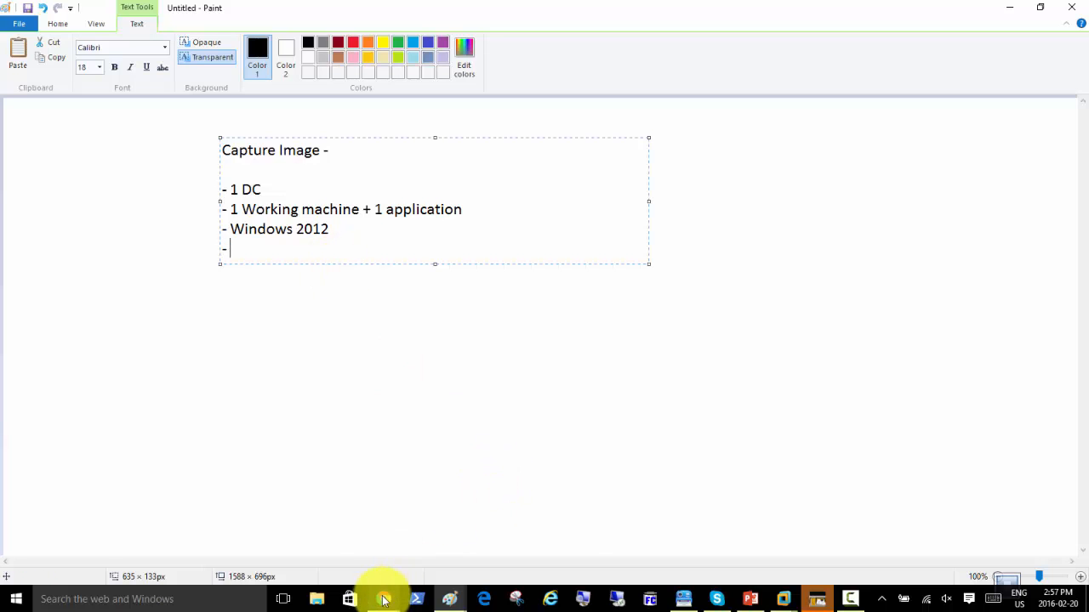
pyautogui.moveTo(382, 601)
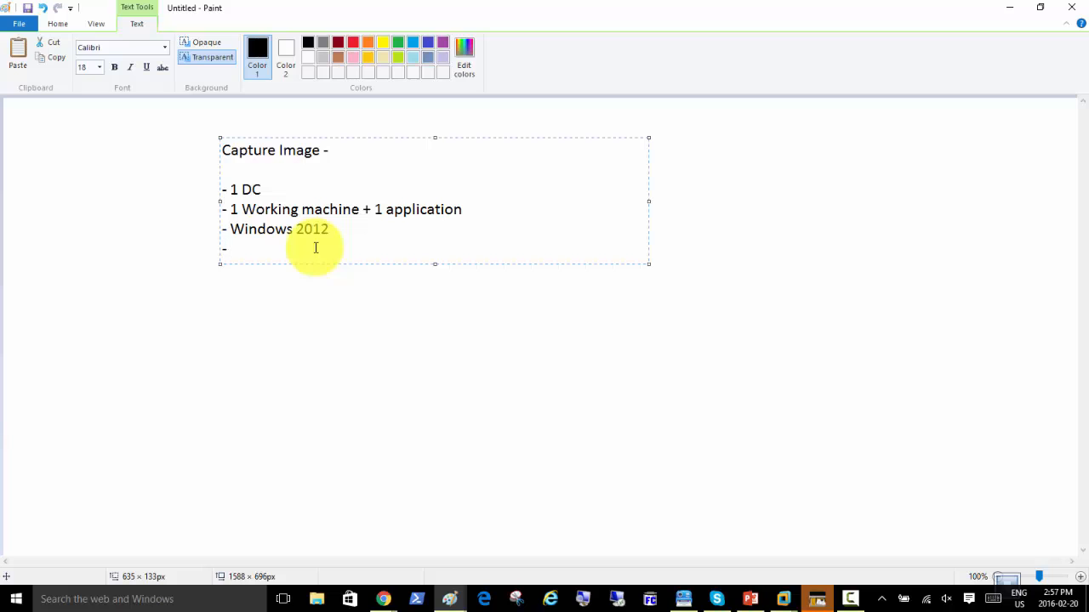
pyautogui.write('Server Side Steps')
pyautogui.press('Return')
pyautogui.write('- Client Side ')
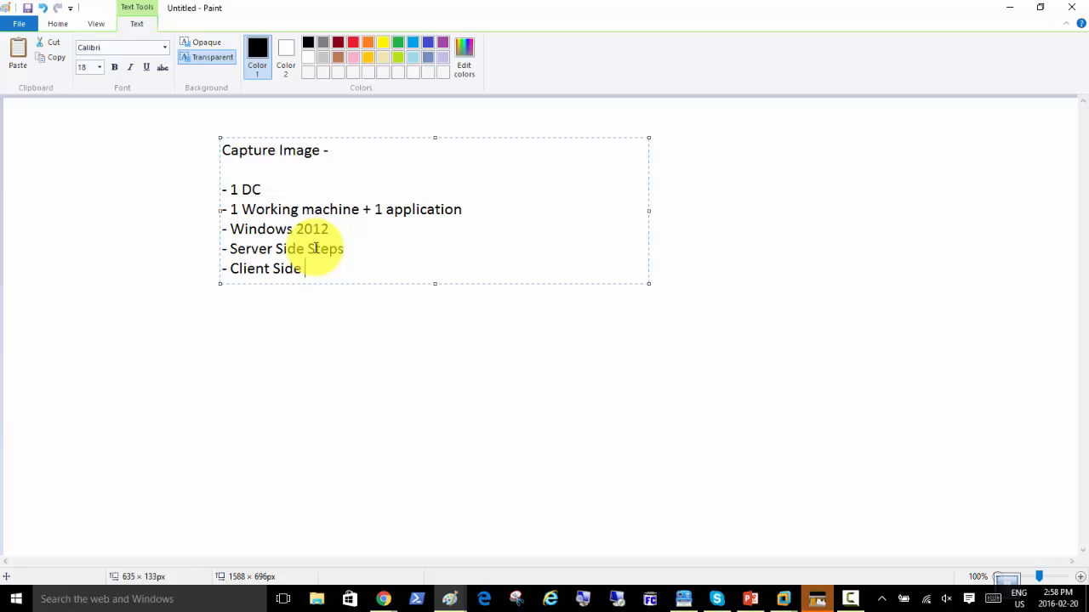
pyautogui.write('Steps - Create a Custom')
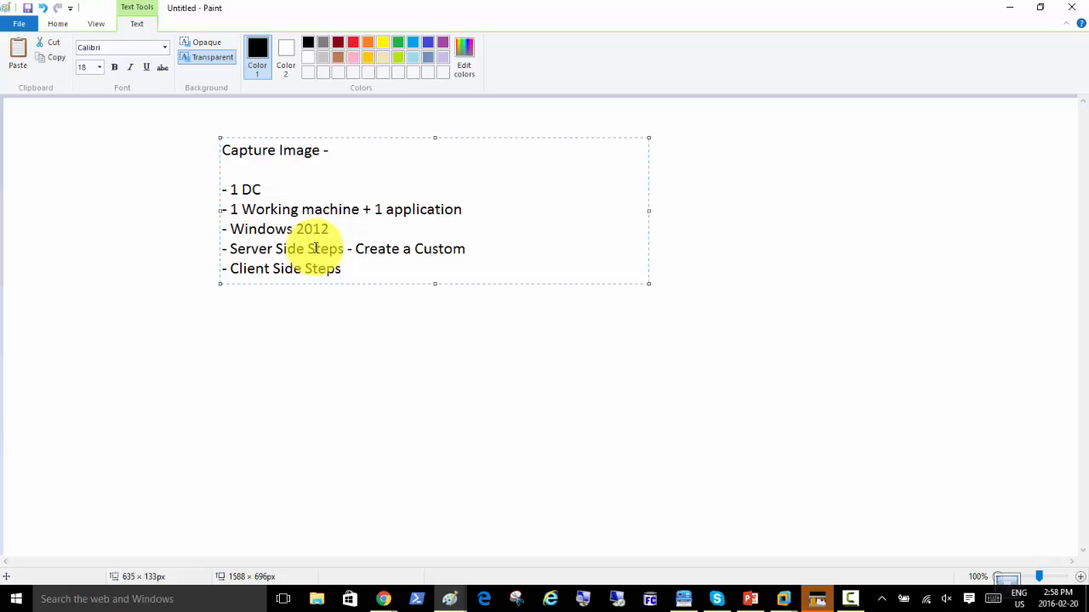
pyautogui.write(' .')
# Correct the server bullet to 'Create a Capture.wim, Change back the option for PRESS ESC'.
pyautogui.press('BackSpace')
pyautogui.press('BackSpace')
pyautogui.press('BackSpace')
pyautogui.press('BackSpace')
pyautogui.press('BackSpace')
pyautogui.press('BackSpace')
pyautogui.write('apture.wim')
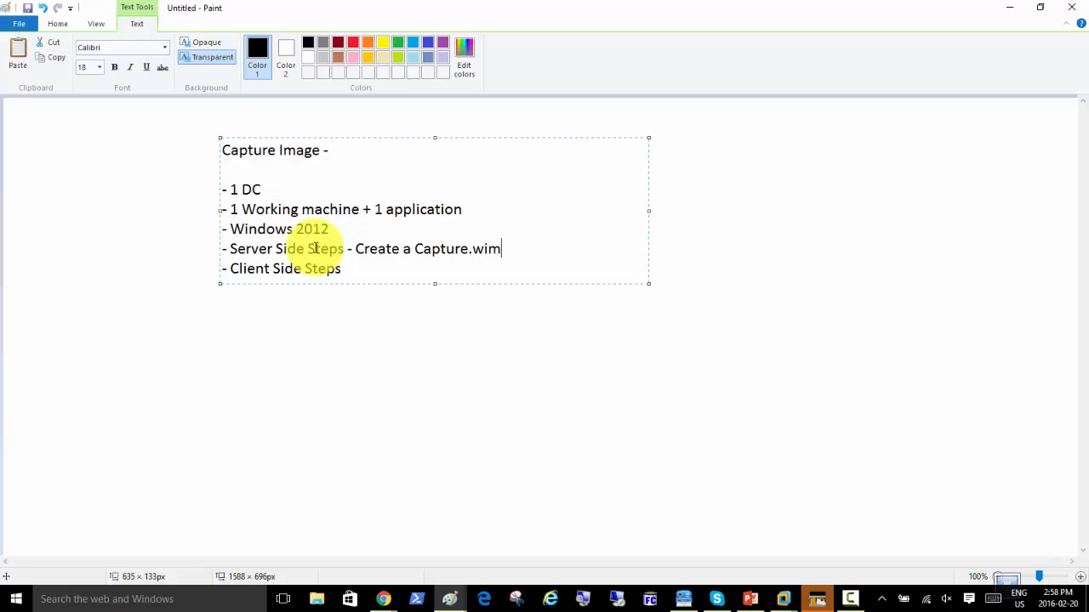
pyautogui.write(', Change back the o')
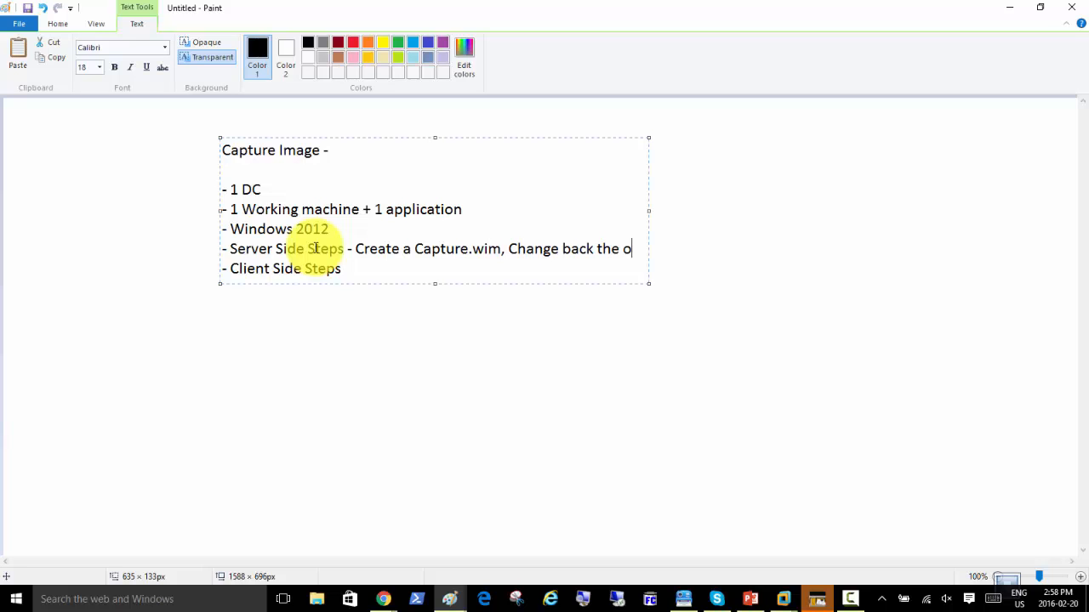
pyautogui.write('ption for ')
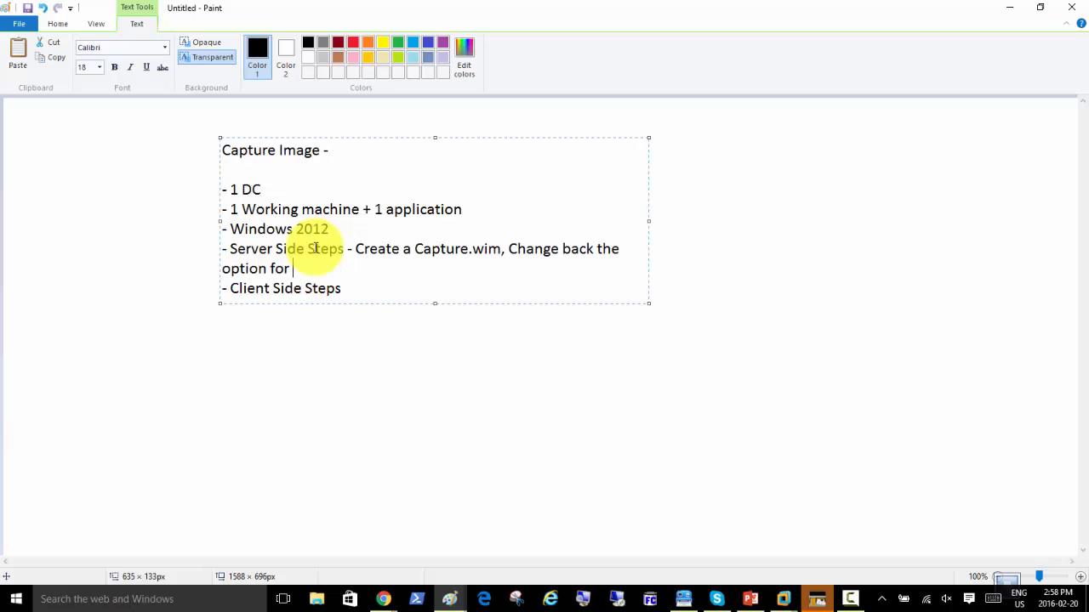
pyautogui.write('PRESS ESC')
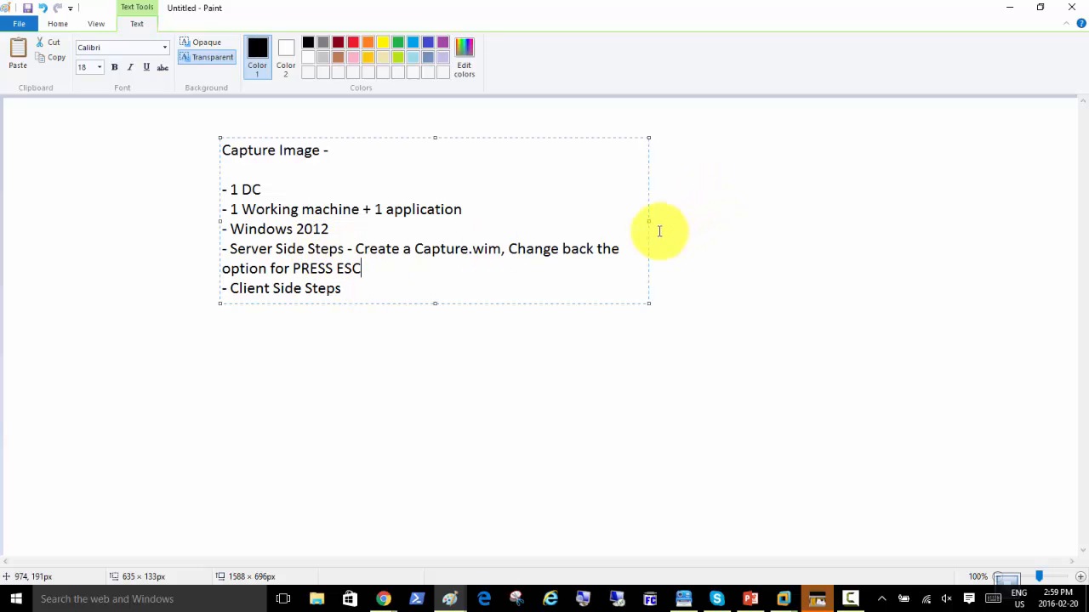
# Widen the note and add 'Run Sysprep, Capture F12, Run the wizard for Capture of local' under Client Side Steps.
pyautogui.moveTo(650, 221); pyautogui.dragTo(856, 240)
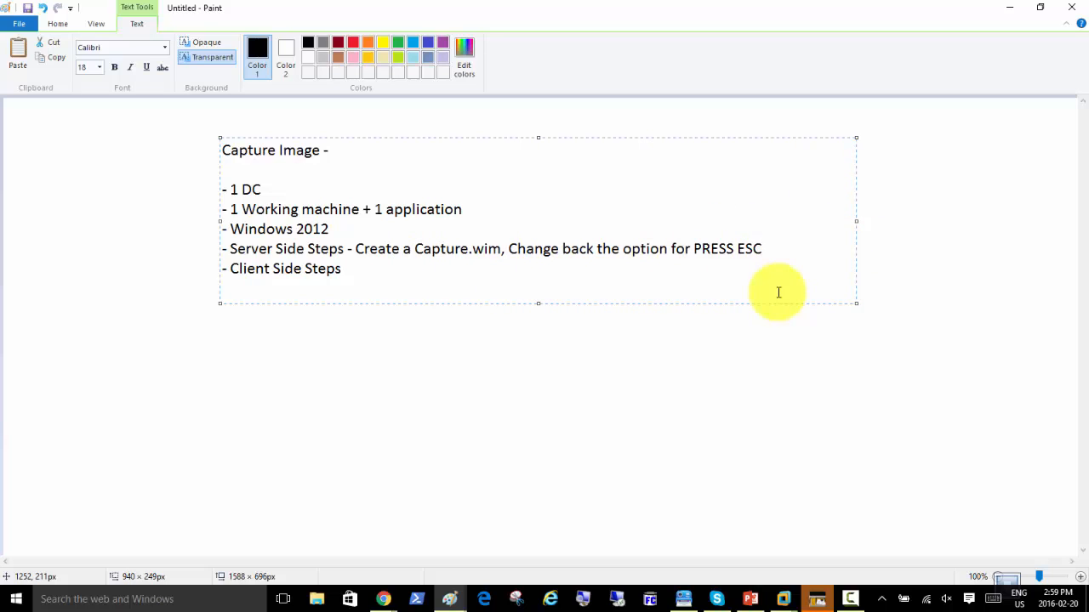
pyautogui.click(353, 268)
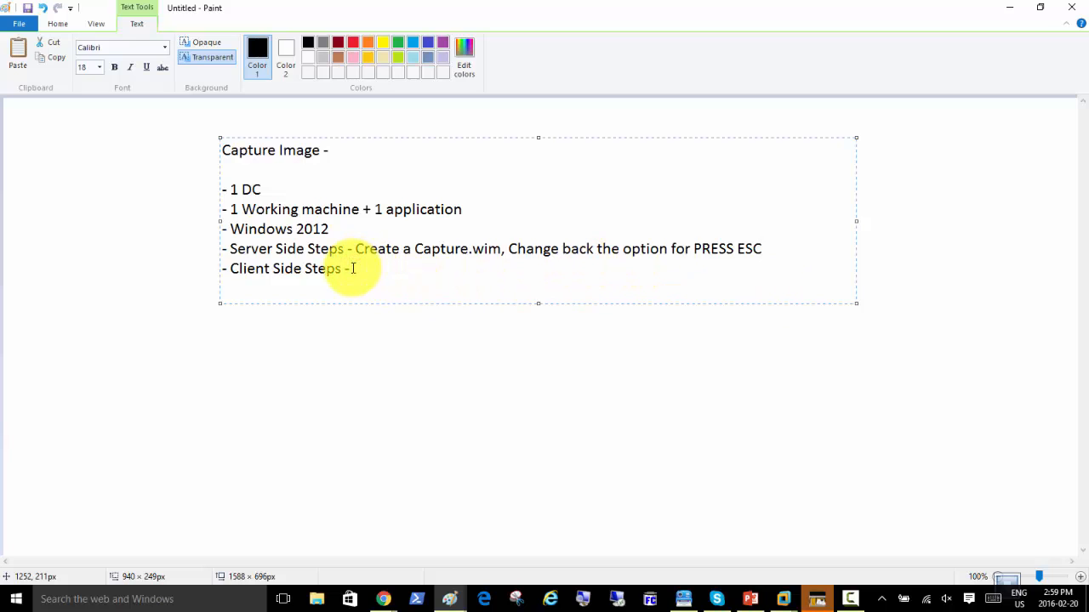
pyautogui.write('Run Syspre')
pyautogui.press('BackSpace')
pyautogui.press('BackSpace')
pyautogui.write('ep, ')
pyautogui.write('Capture ')
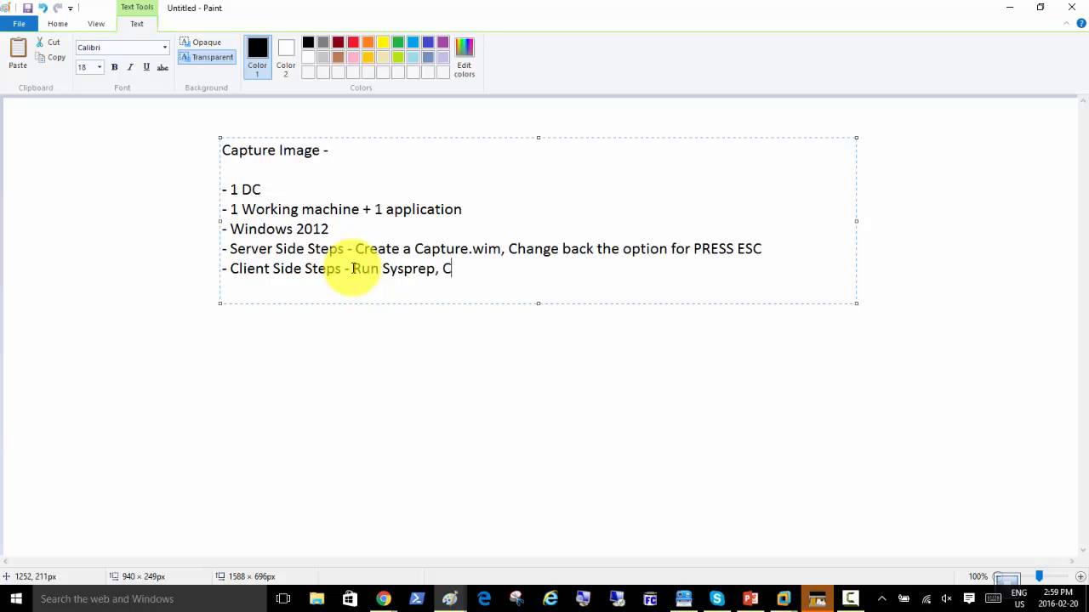
pyautogui.write('F12, R')
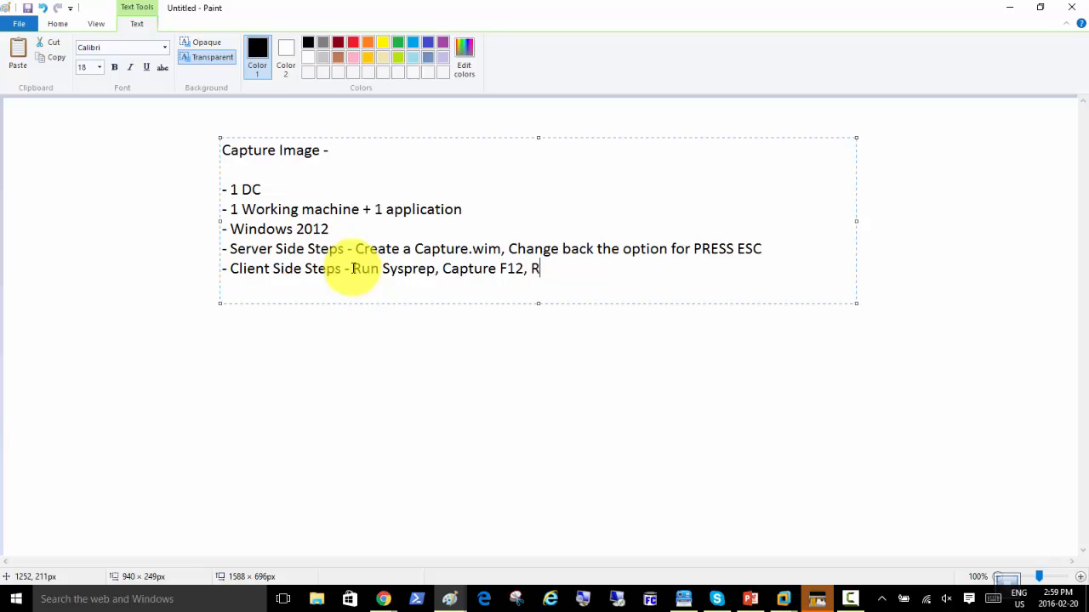
pyautogui.write('un the wizard')
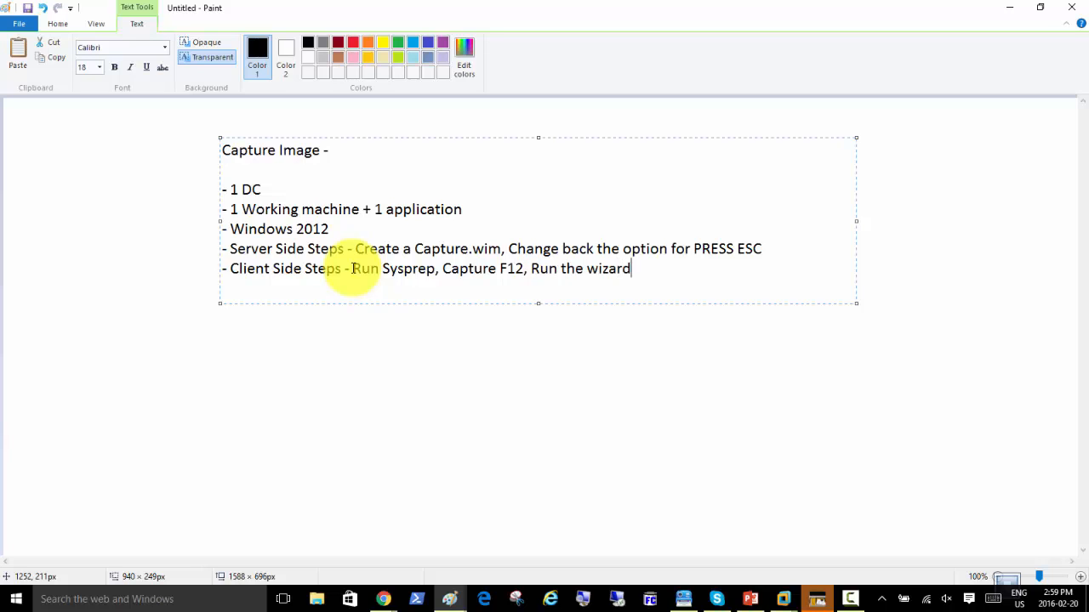
pyautogui.write(' for Capture of loal')
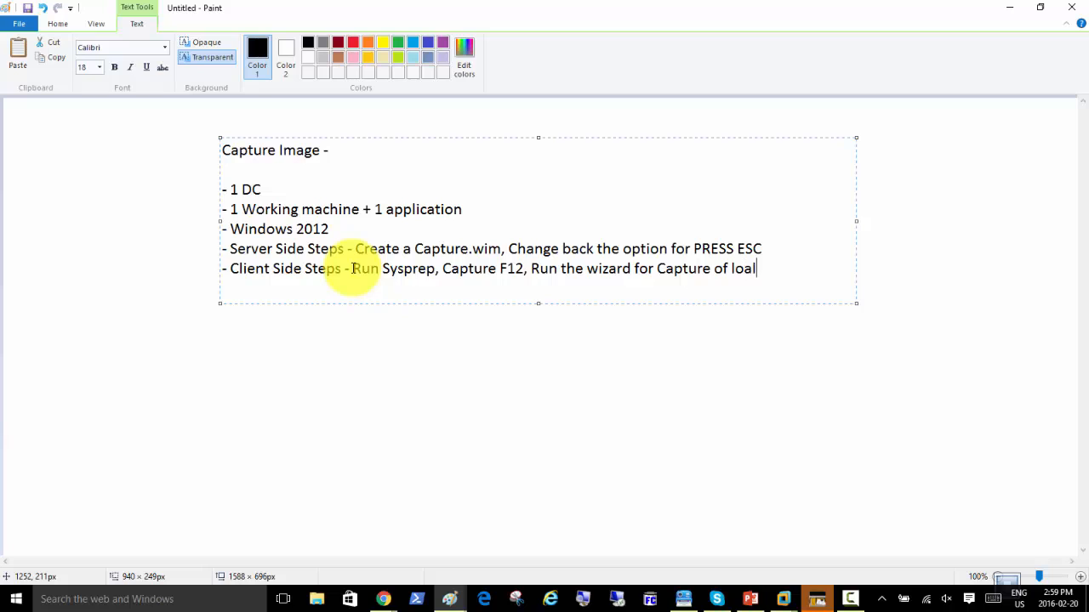
pyautogui.write('c')
# Finish the note line 'local C drive of that machine', correcting the two misspellings.
pyautogui.press('BackSpace')
pyautogui.press('BackSpace')
pyautogui.press('BackSpace')
pyautogui.write('cal C drive of that machn')
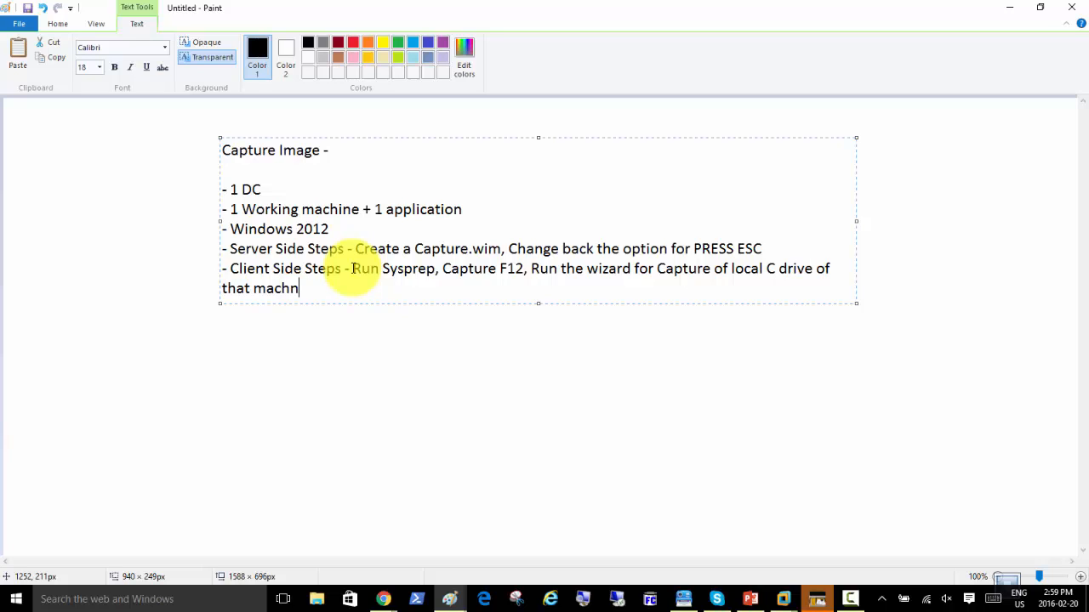
pyautogui.press('BackSpace')
pyautogui.write('ine')
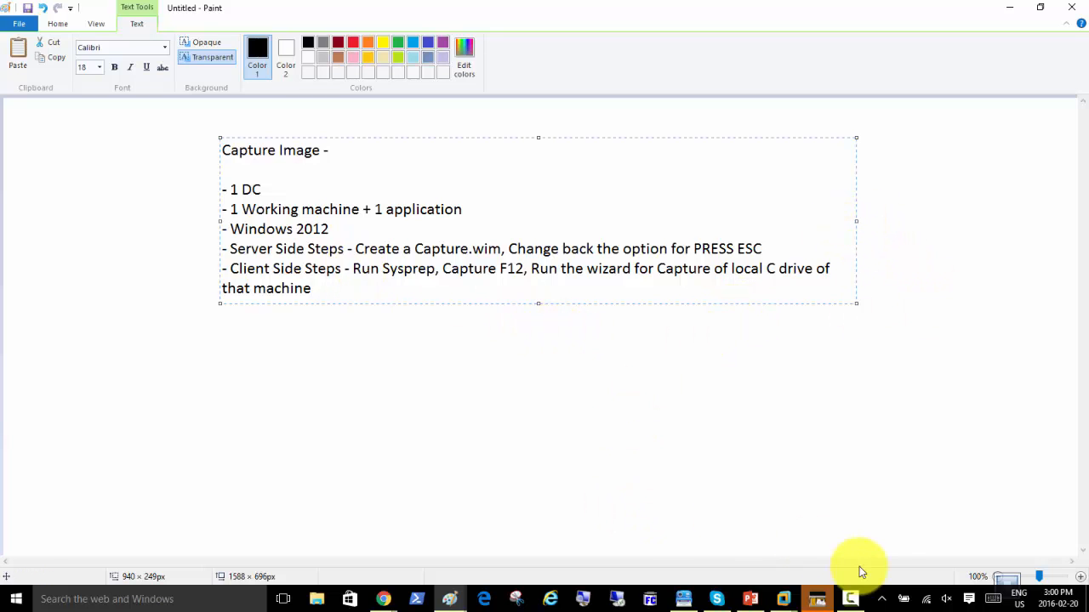
# Open the WDSClient01 summary in the Library, then check the Server01 and Server02 tabs.
pyautogui.moveTo(781, 596)
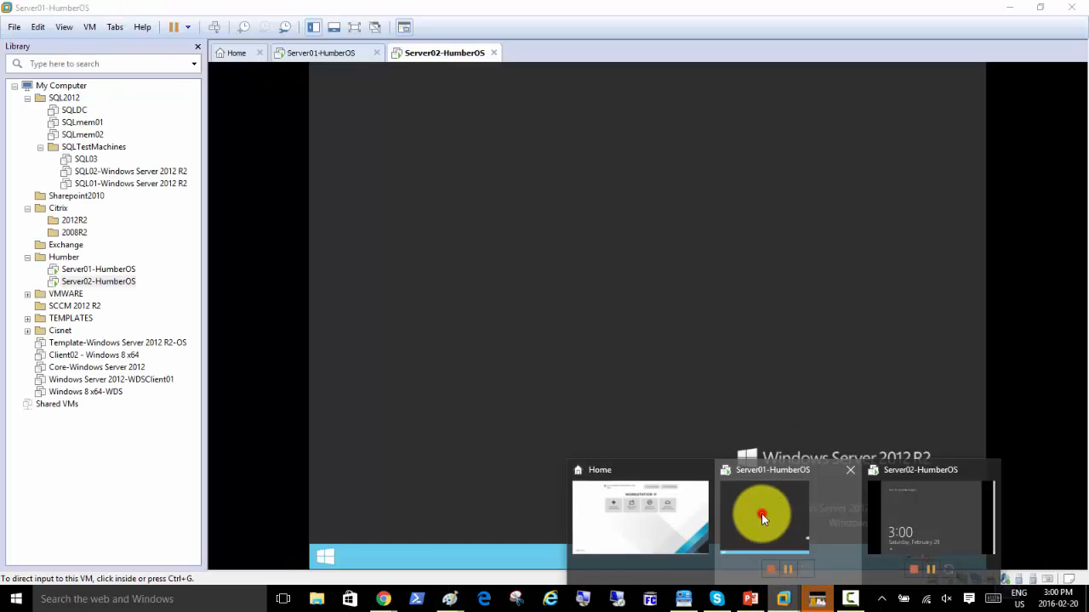
pyautogui.click(761, 514)
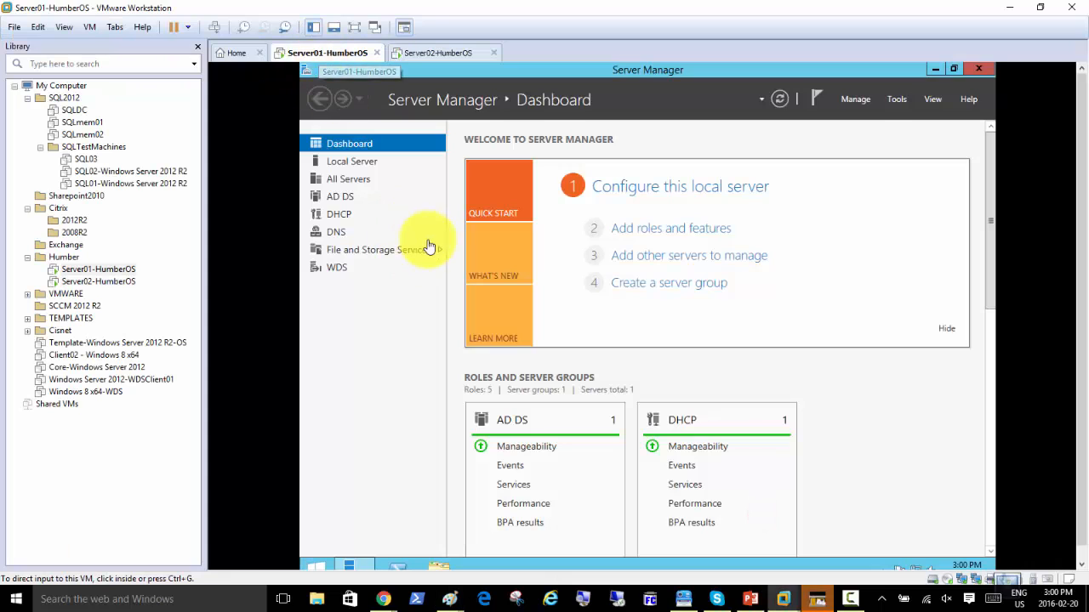
pyautogui.click(119, 381)
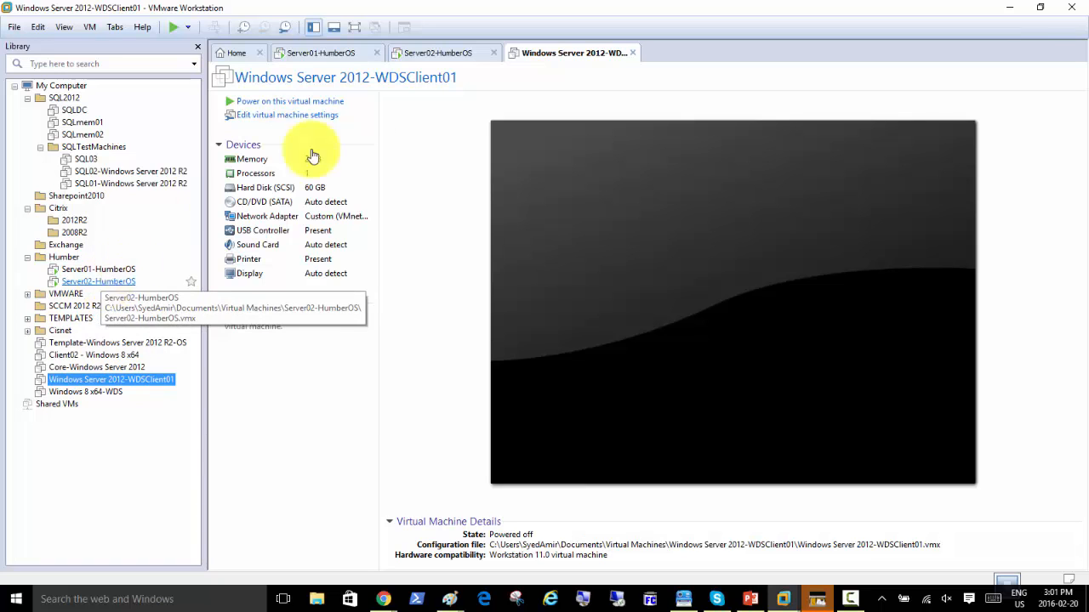
pyautogui.click(314, 54)
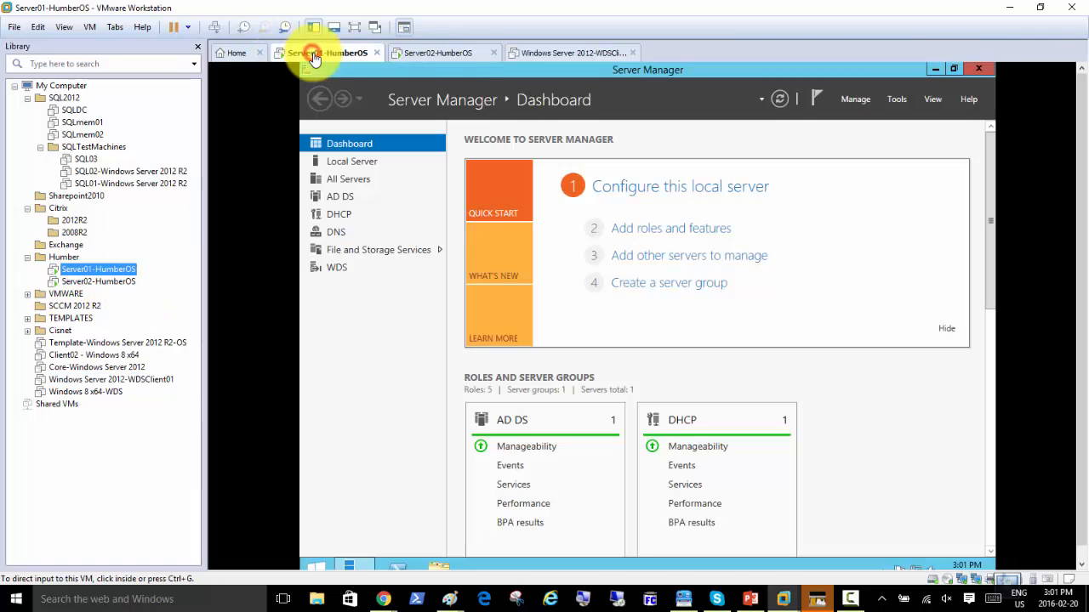
pyautogui.click(437, 53)
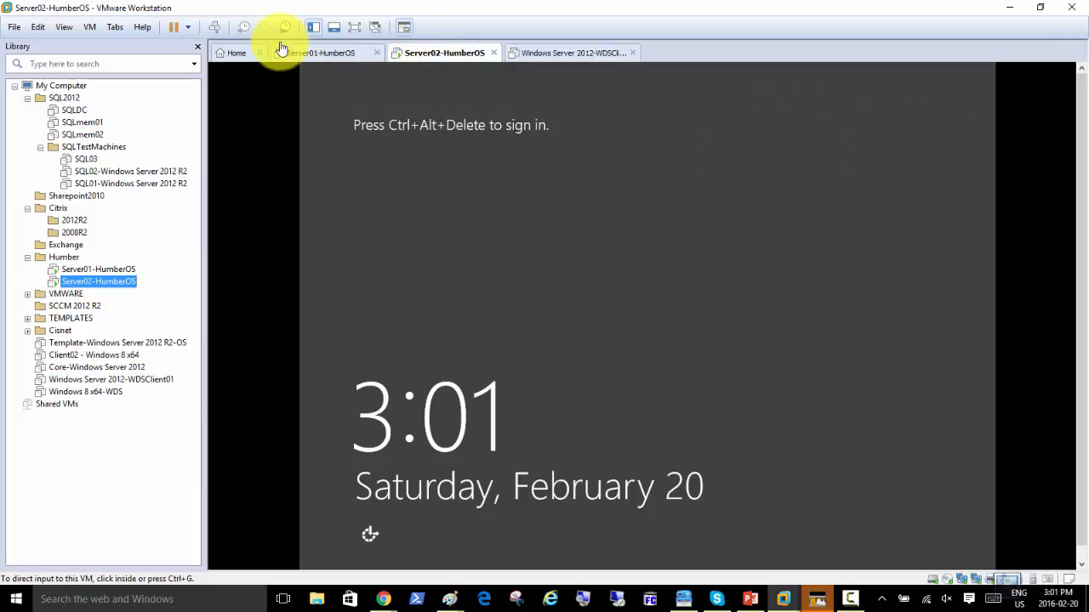
# Bring Server02 to its sign-in screen, then reopen the WDSClient01 summary tab.
pyautogui.click(215, 26)
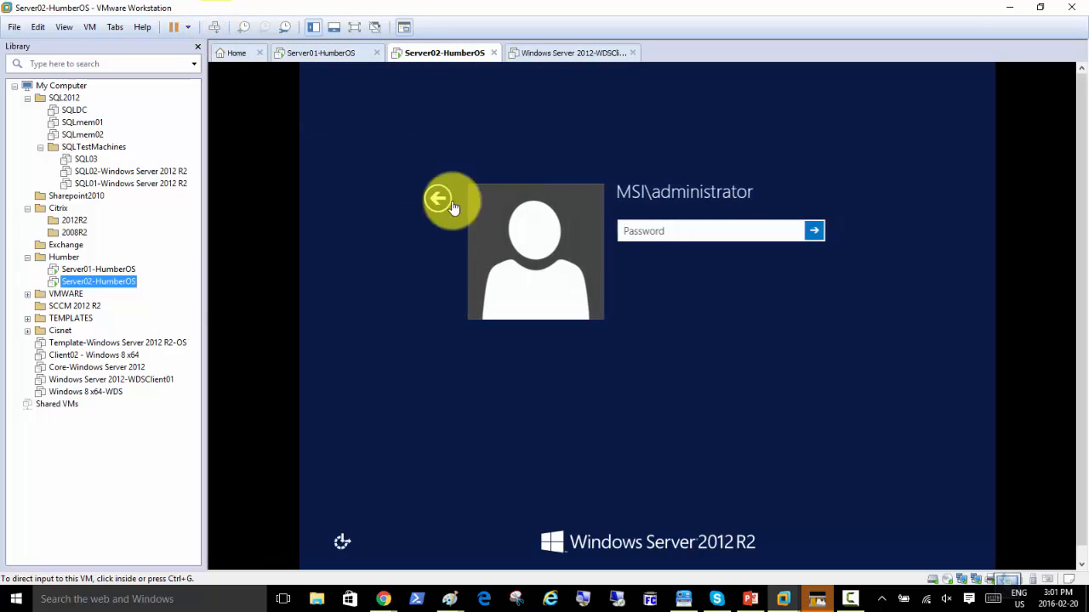
pyautogui.click(688, 232)
pyautogui.click(316, 52)
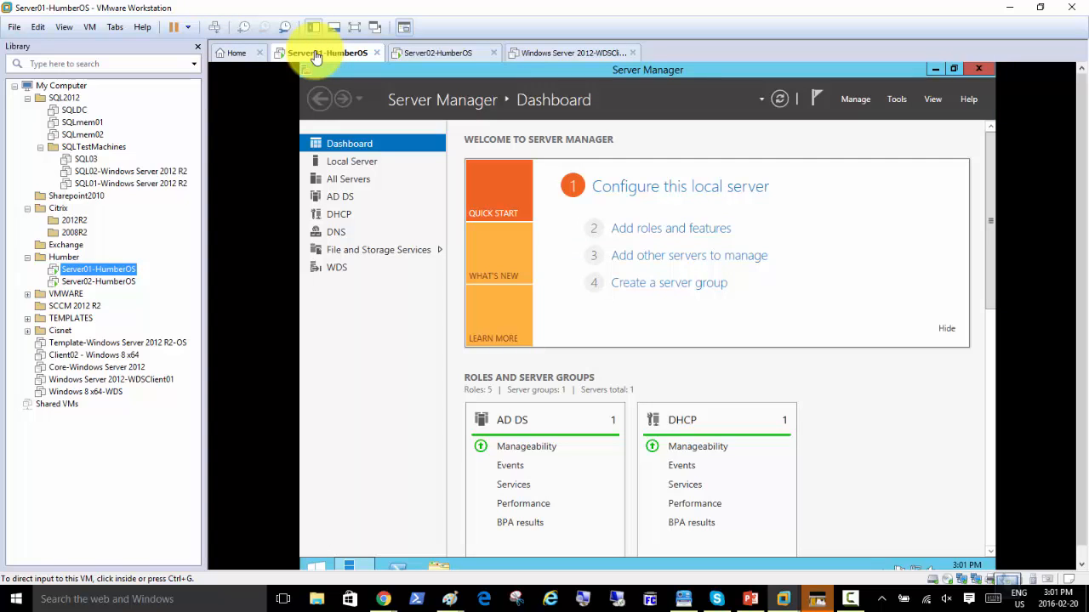
pyautogui.click(427, 53)
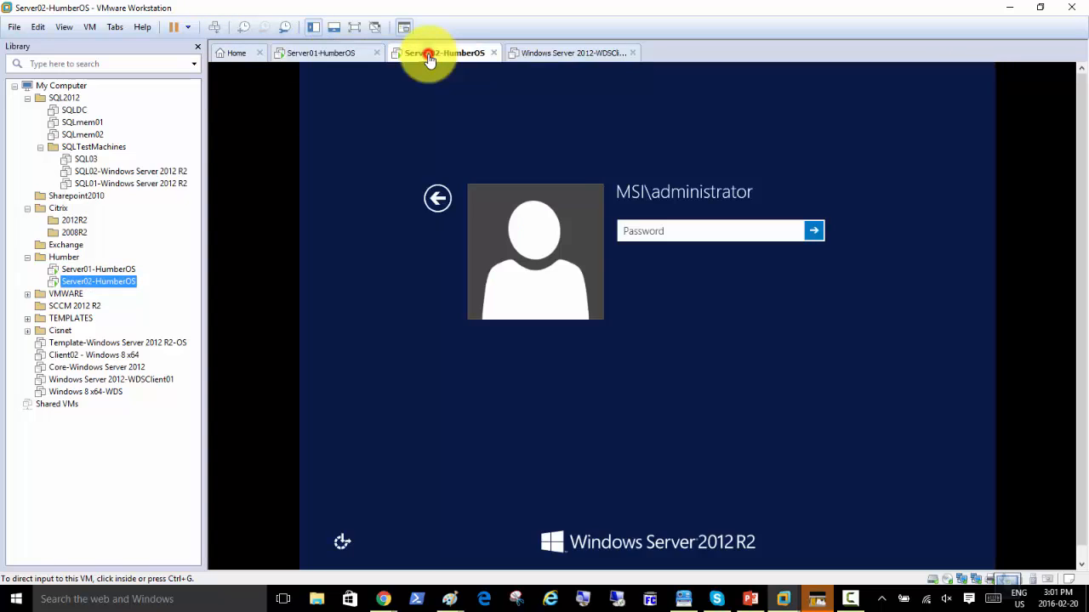
pyautogui.rightClick(427, 53)
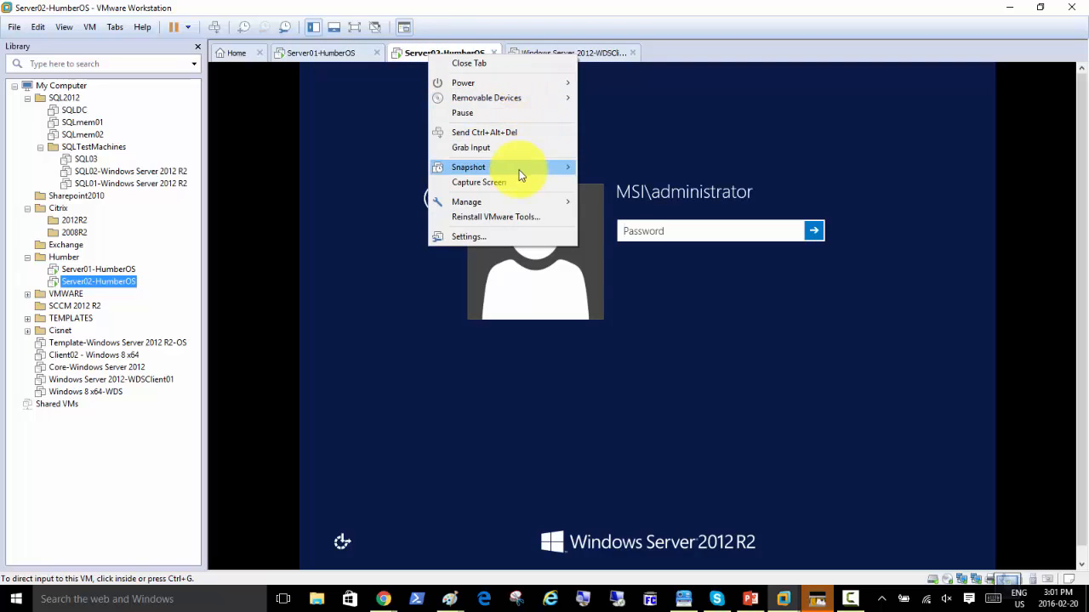
pyautogui.moveTo(521, 175)
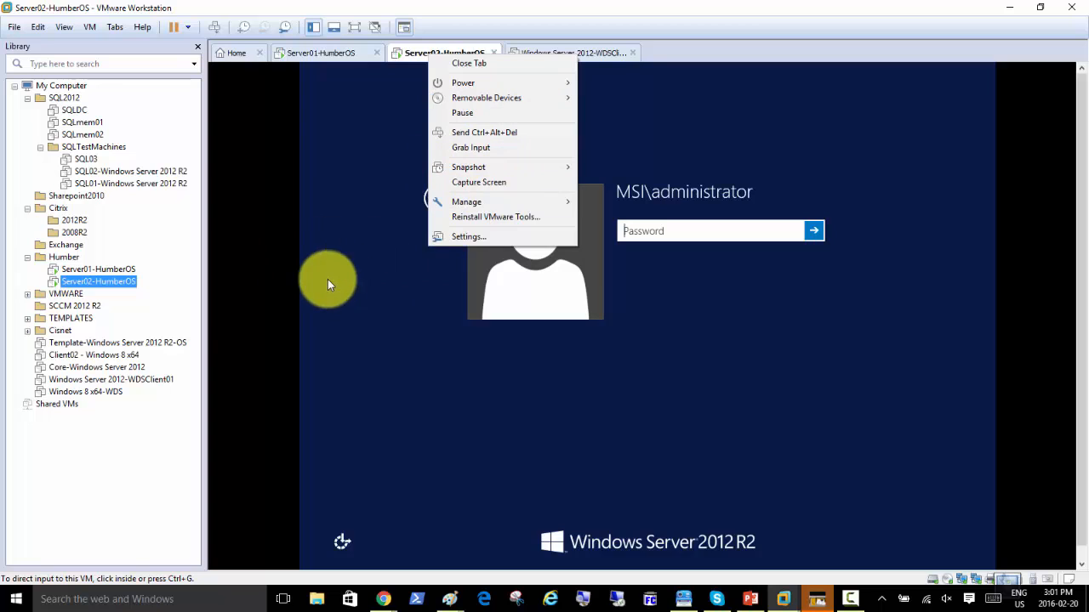
pyautogui.click(115, 379)
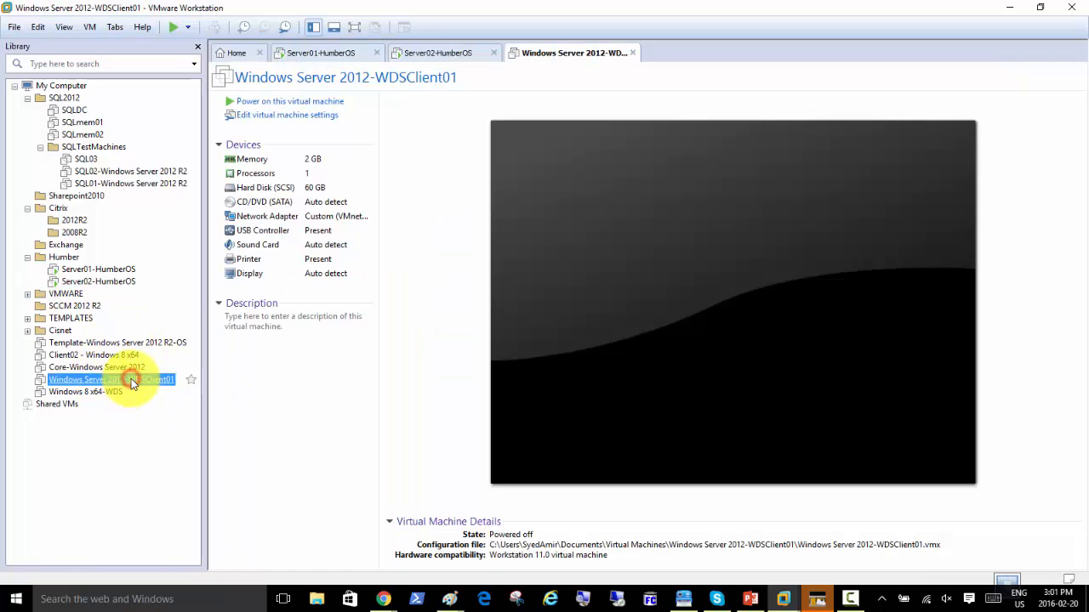
# Power on Windows Server 2012-WDSClient01 and let it boot to the lock screen.
pyautogui.click(313, 103)
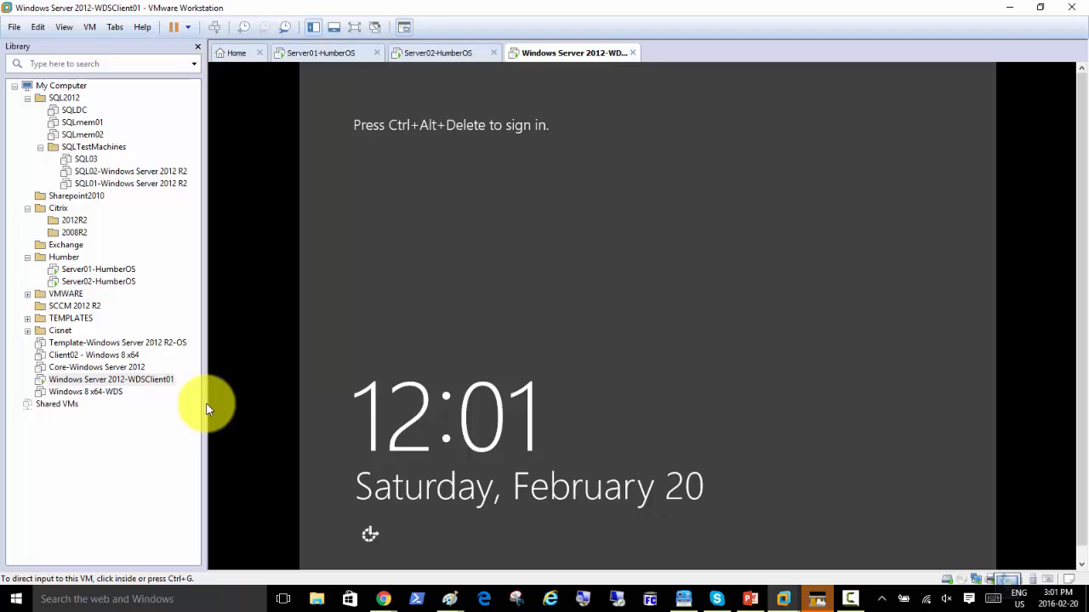
# Sign WDSClient01 in with the HUMBERDOMAIN administrator username and password, then return to Server01's tab.
pyautogui.click(214, 29)
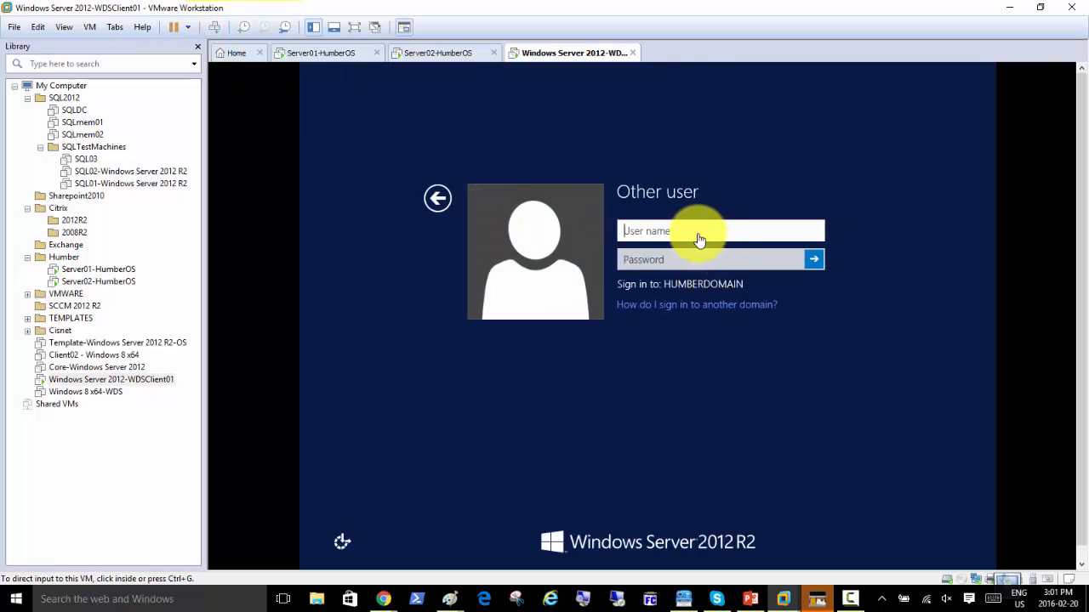
pyautogui.click(692, 231)
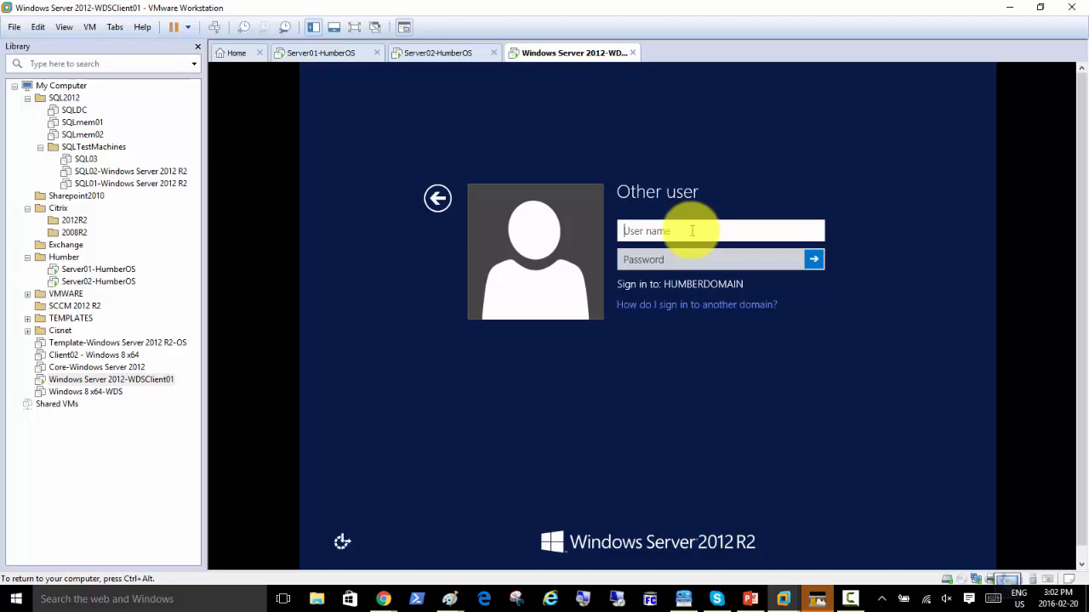
pyautogui.write('humberadmin')
pyautogui.press('Tab')
pyautogui.write('••••••')
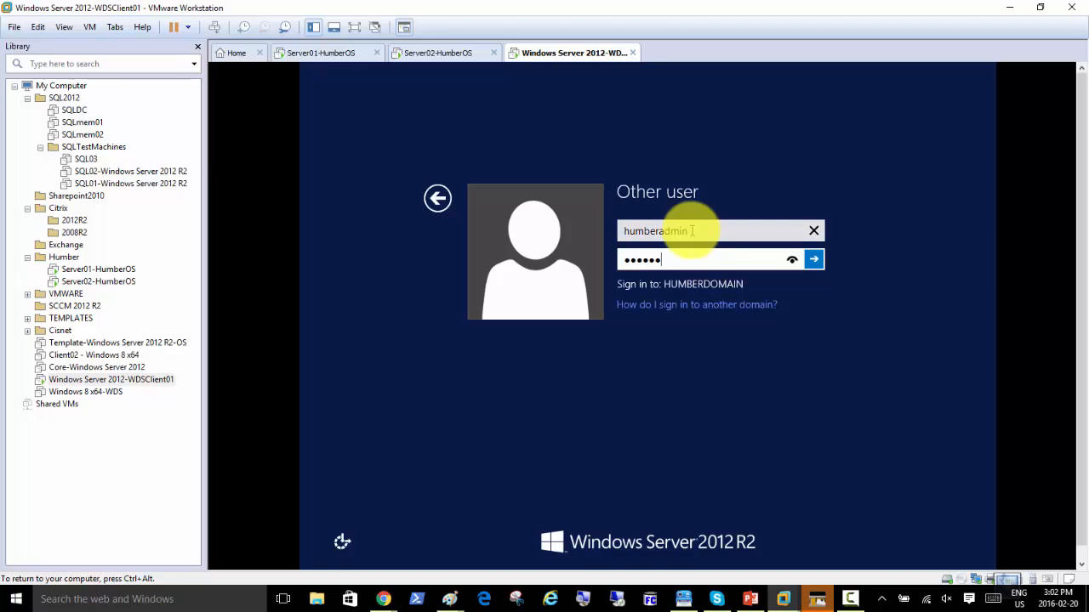
pyautogui.write('•••')
pyautogui.press('Return')
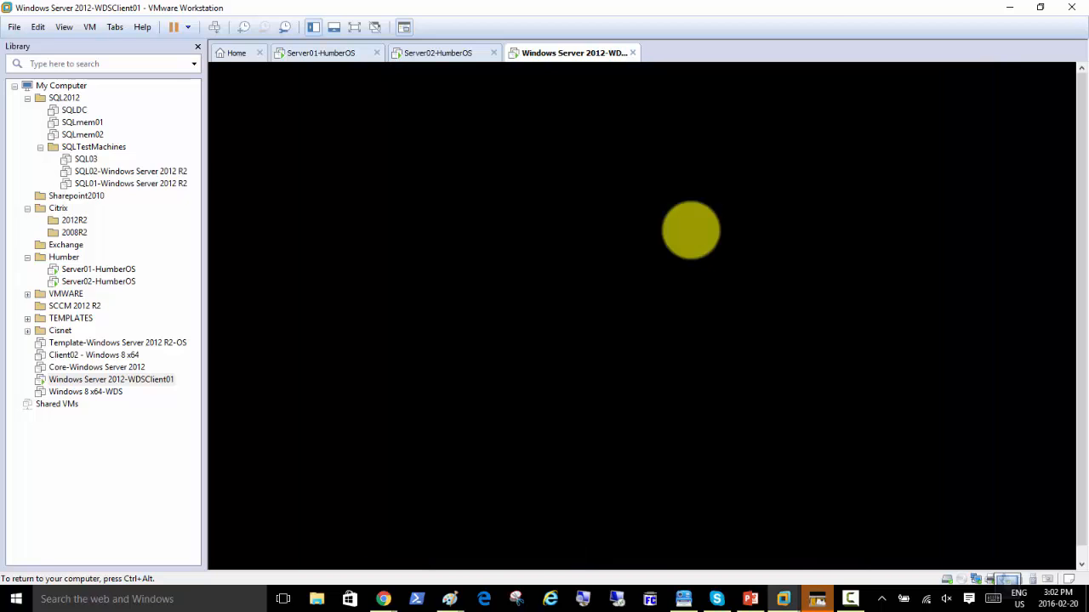
pyautogui.hotkey('ctrl', 'alt')
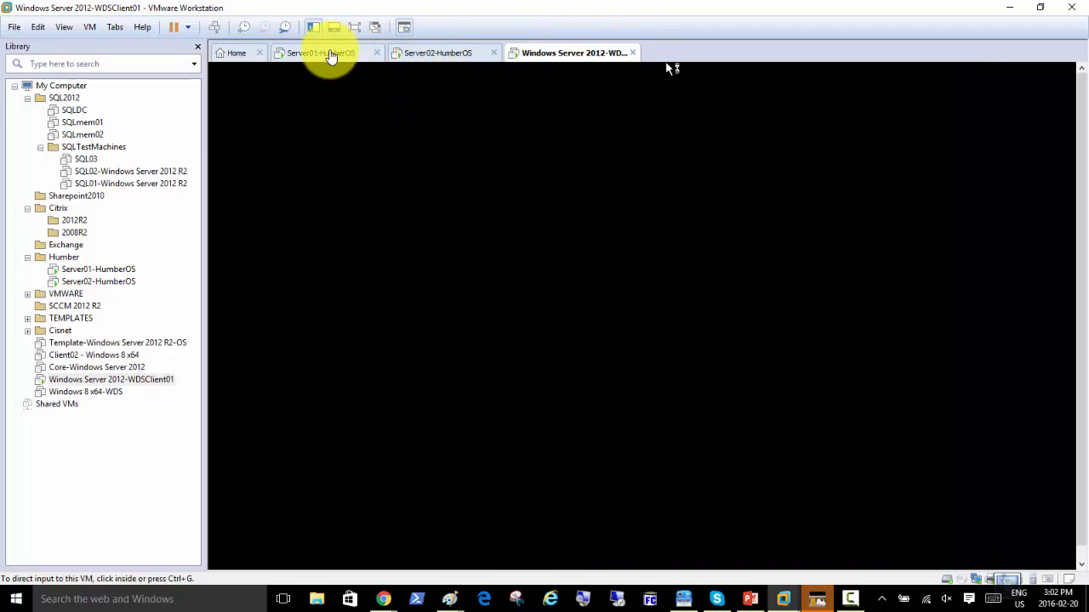
pyautogui.click(332, 56)
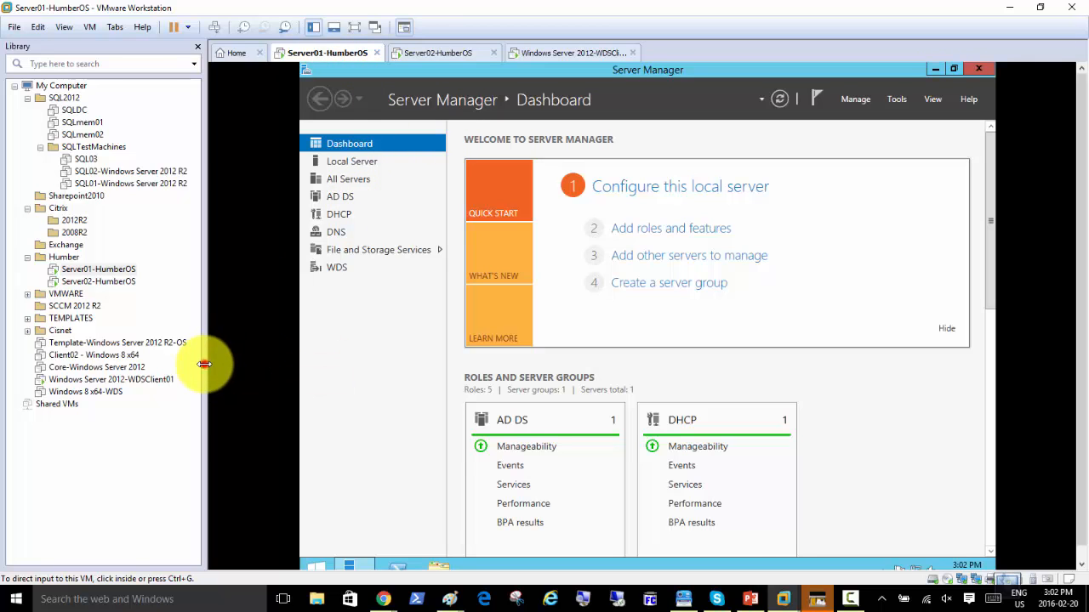
# Narrow the VM library pane and open Server Manager's Tools menu on Server01.
pyautogui.moveTo(205, 364); pyautogui.dragTo(134, 364)
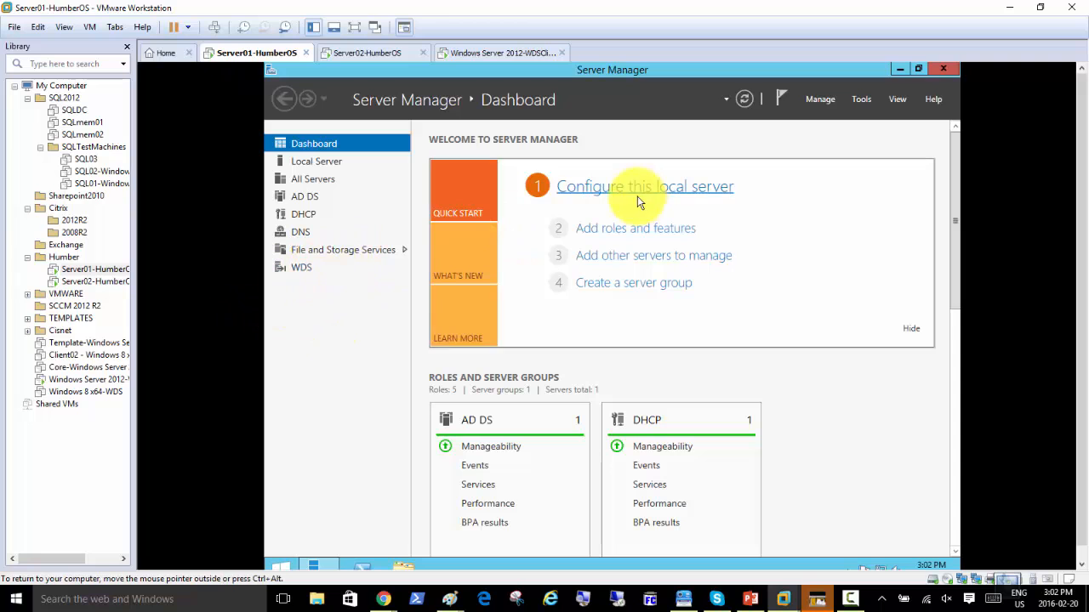
pyautogui.click(861, 99)
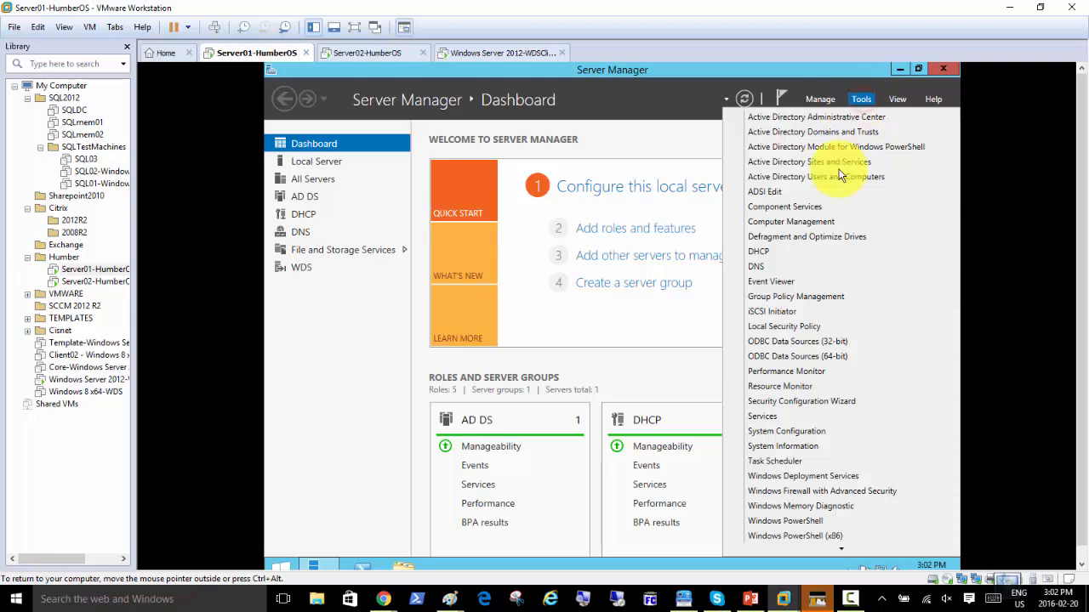
# Launch Windows Deployment Services, expand Servers and Server01.Humberdomain.local, and close the VM library.
pyautogui.click(827, 476)
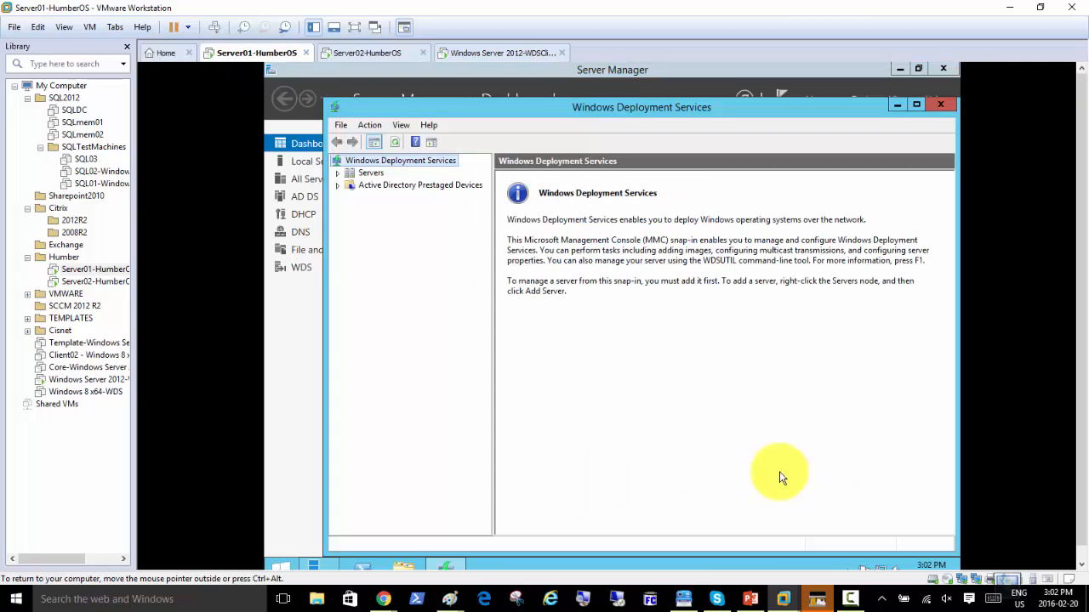
pyautogui.click(372, 174)
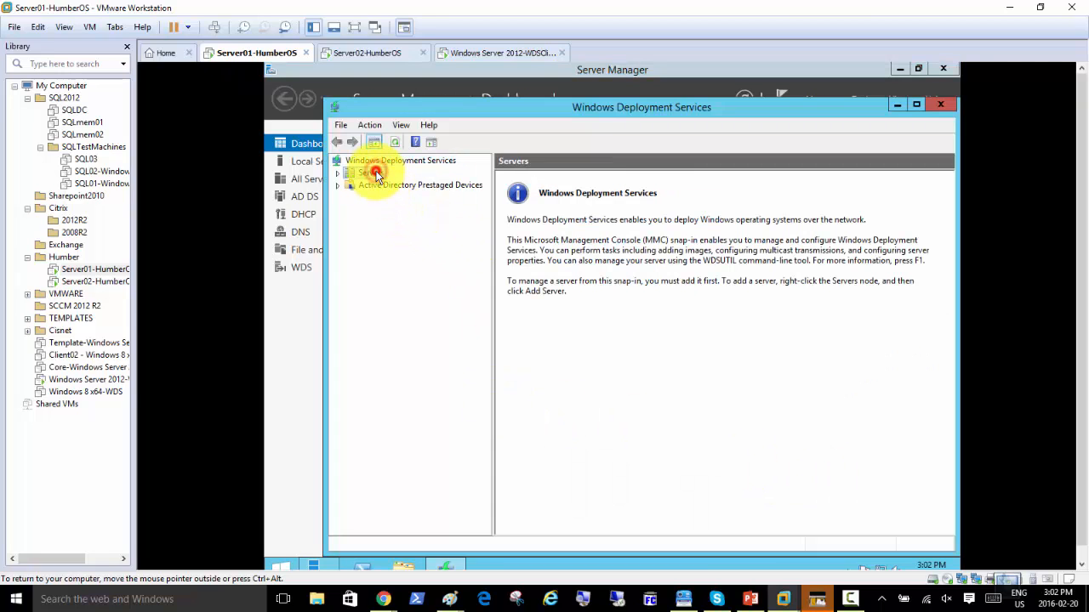
pyautogui.doubleClick(374, 175)
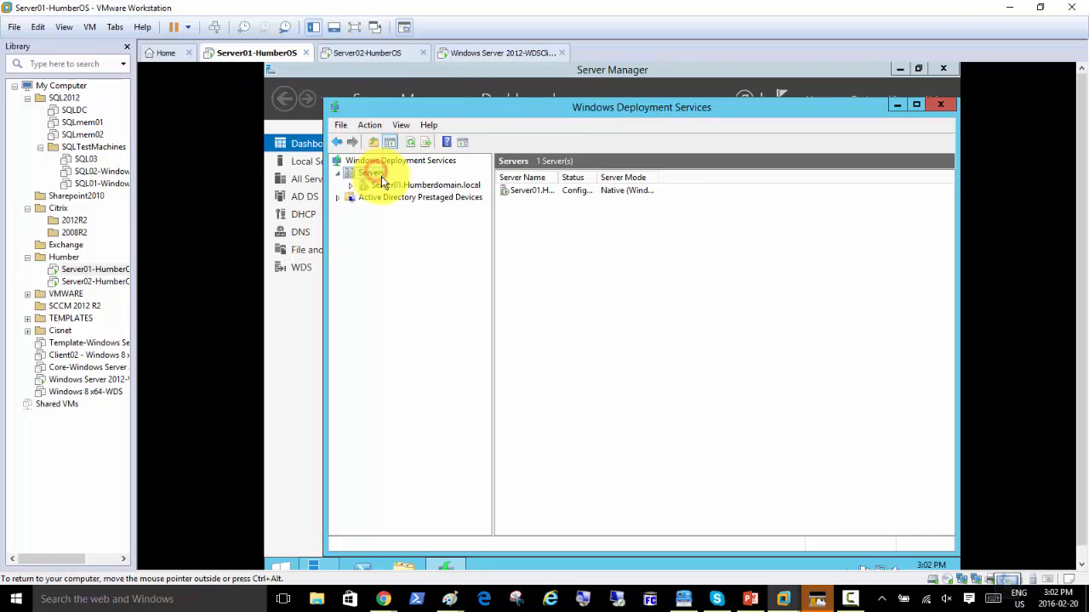
pyautogui.doubleClick(405, 185)
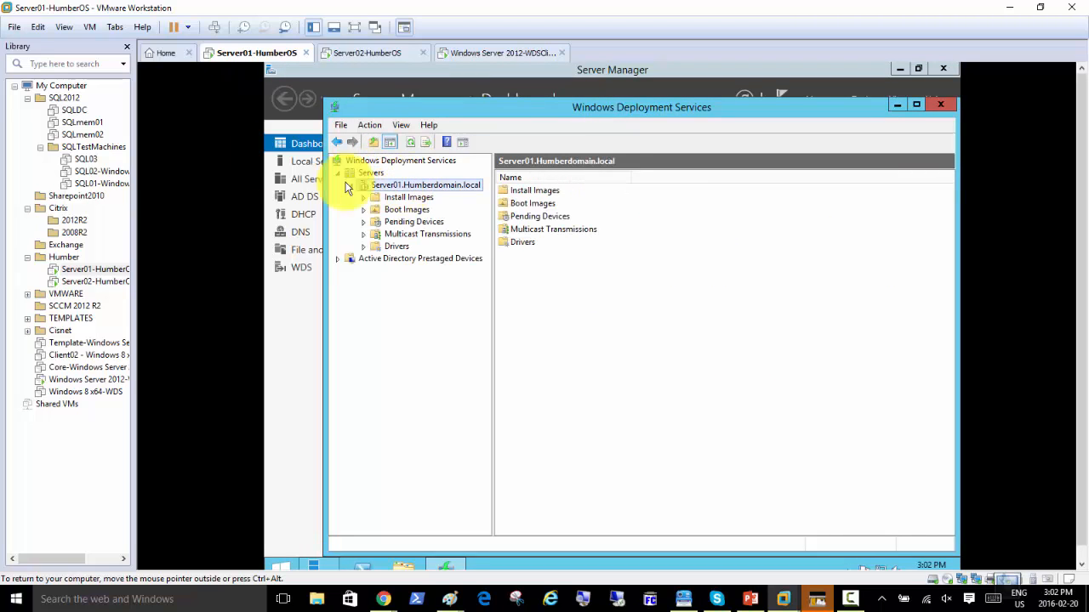
pyautogui.click(125, 47)
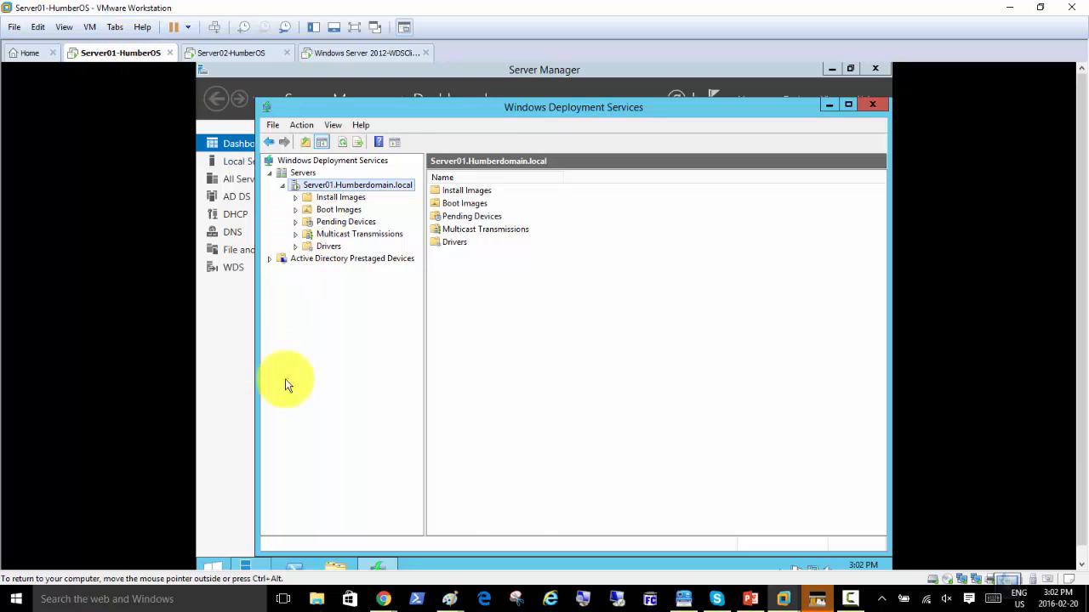
pyautogui.click(580, 599)
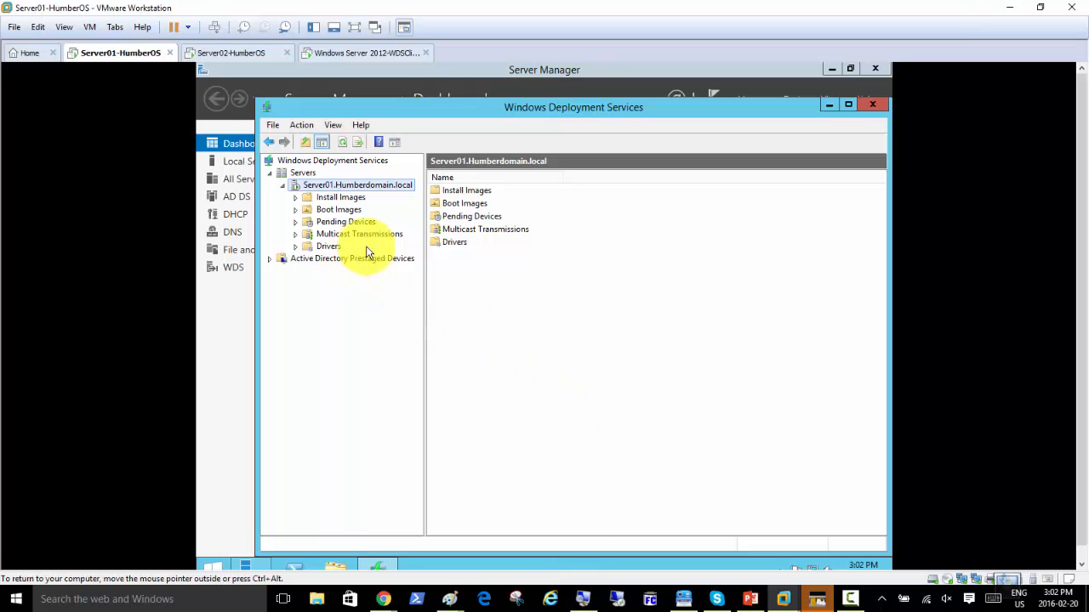
pyautogui.moveTo(584, 597)
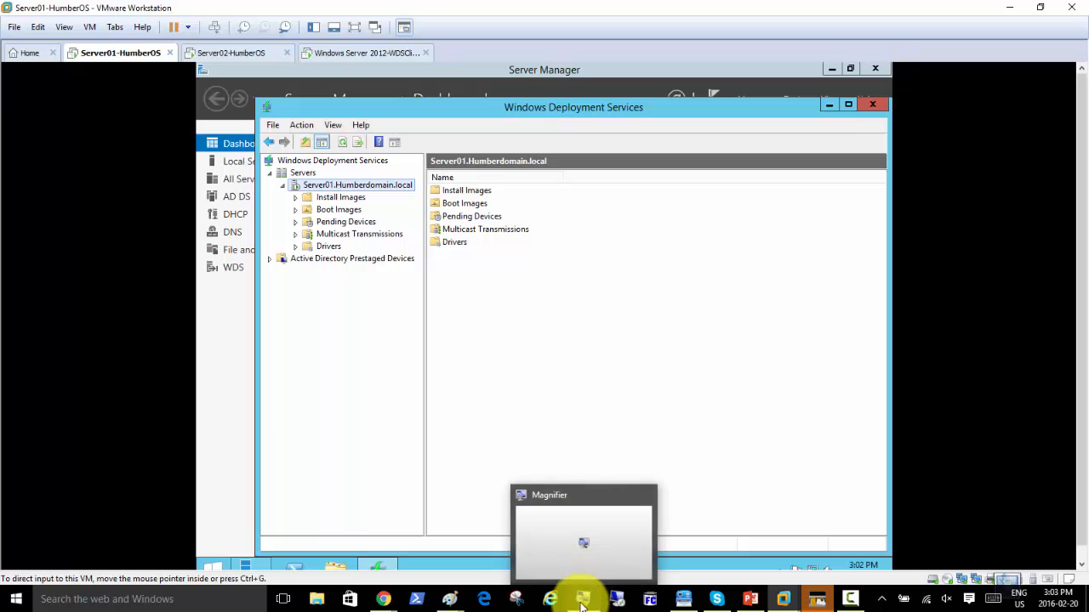
# Set the Magnifier to enlarge the whole screen to 200% and move it aside.
pyautogui.click(582, 559)
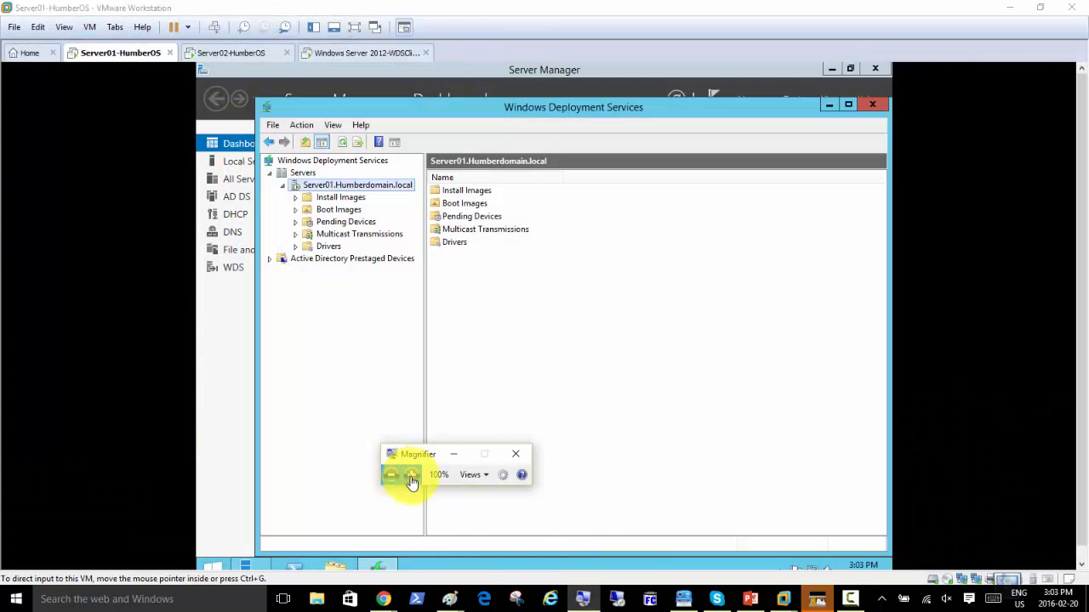
pyautogui.click(411, 475)
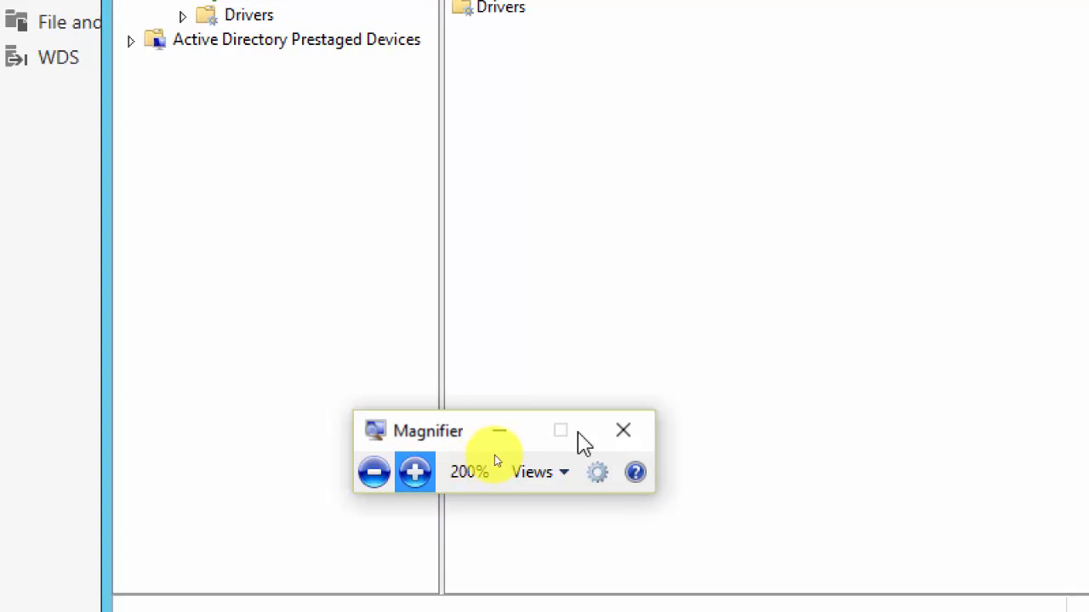
pyautogui.click(500, 433)
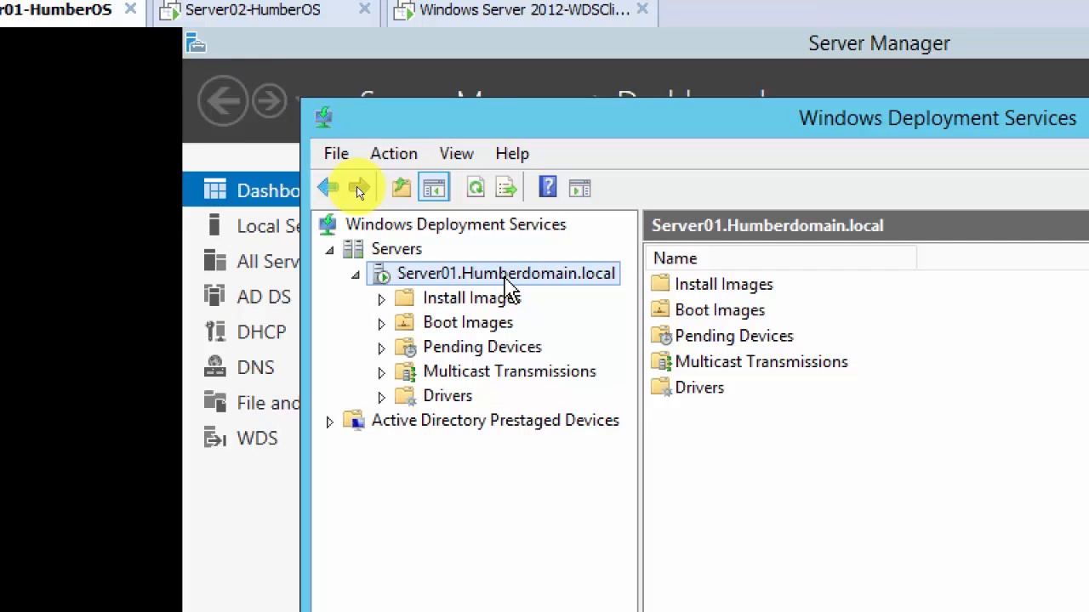
# Expand Install Images, select Boot Images, maximize the WDS console and switch to full screen.
pyautogui.click(507, 304)
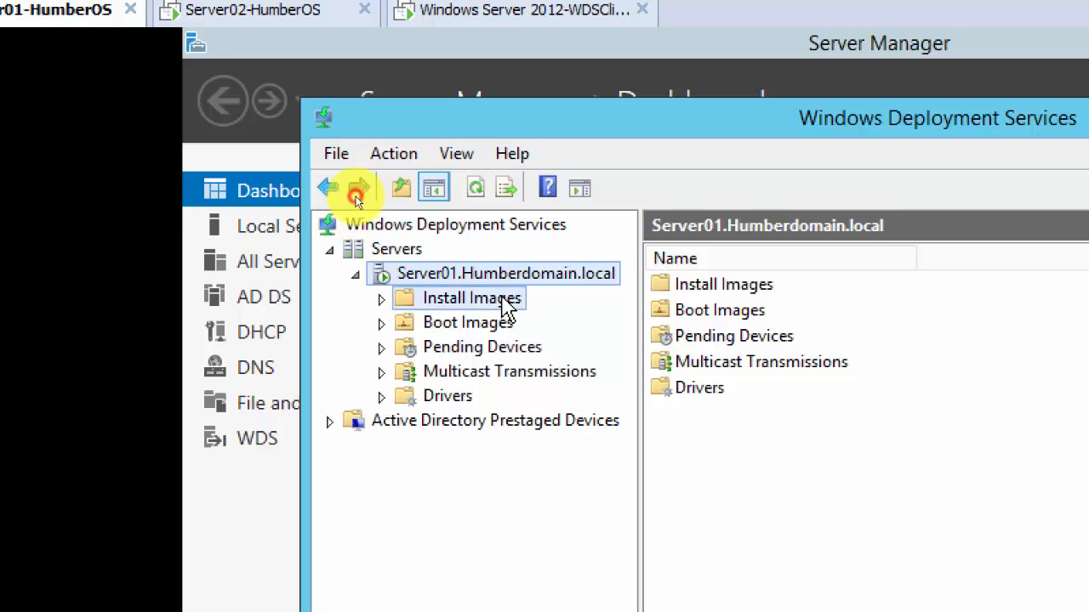
pyautogui.doubleClick(440, 298)
pyautogui.click(472, 349)
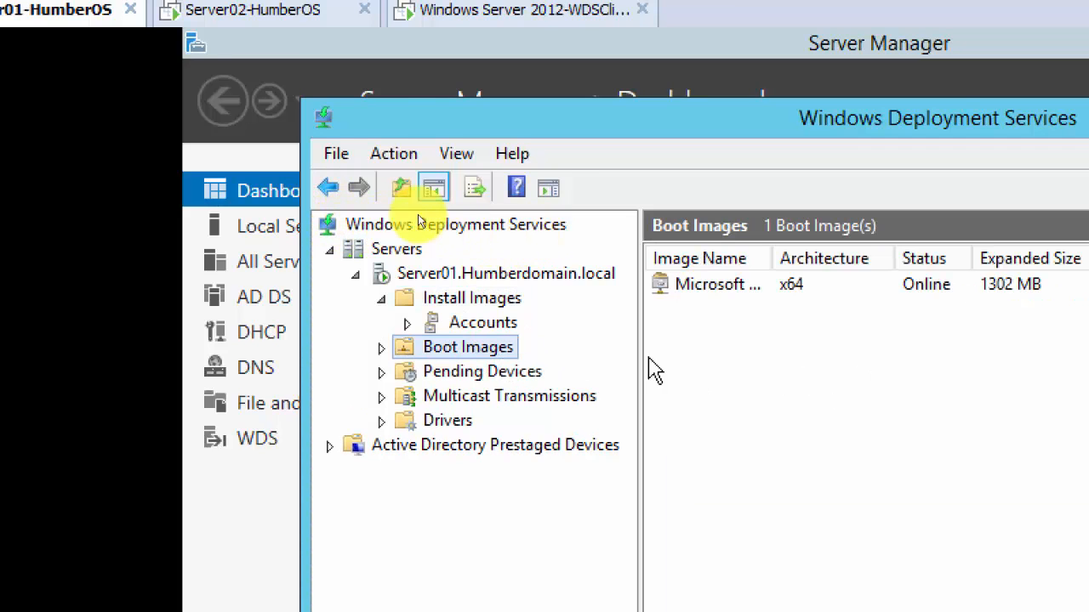
pyautogui.doubleClick(431, 108)
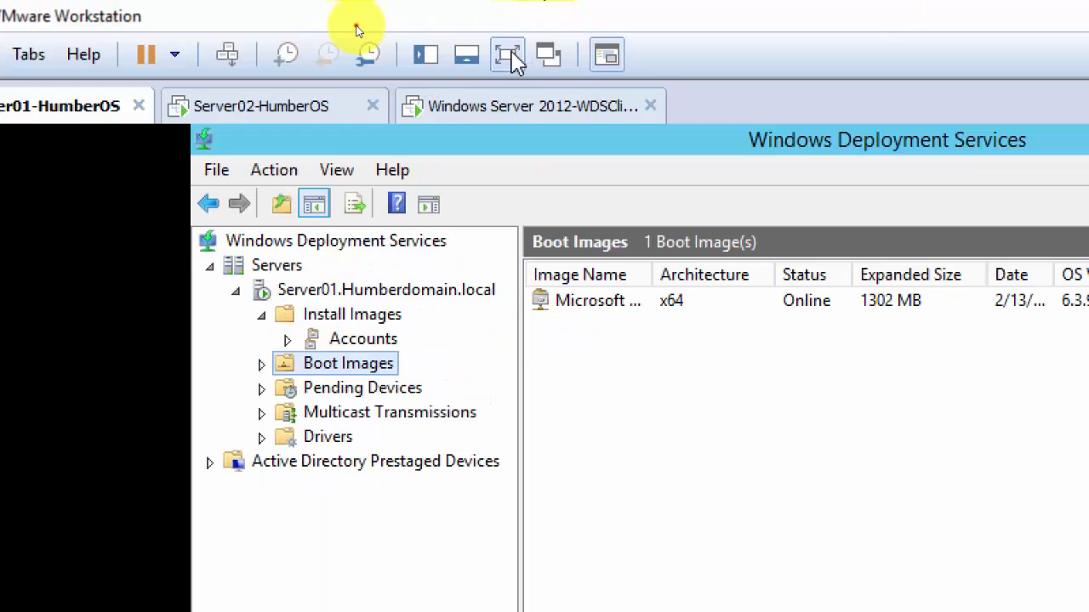
pyautogui.click(513, 54)
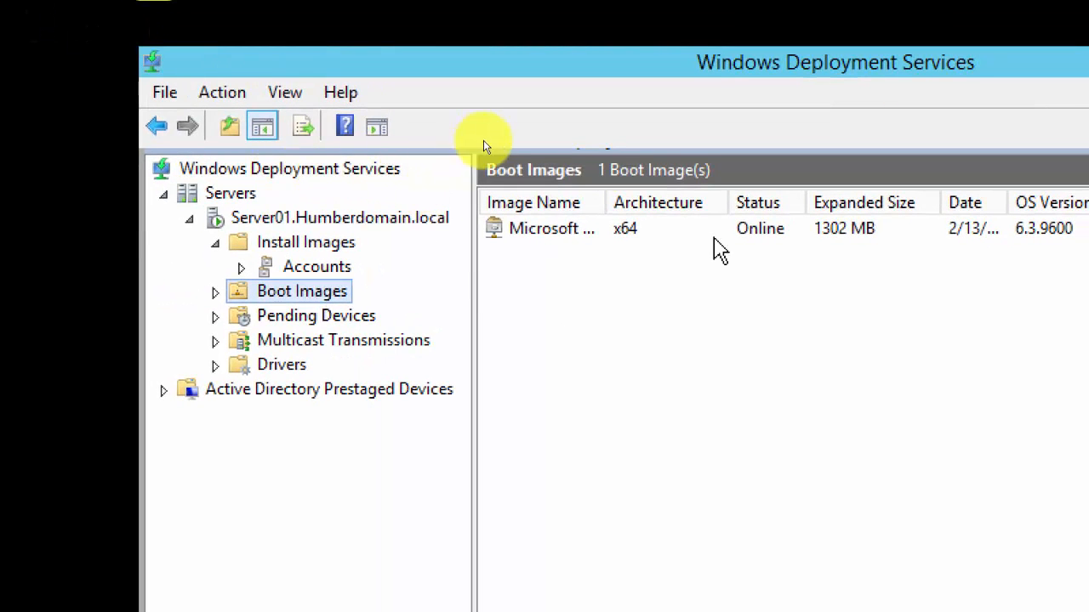
# Widen the Image Name column and start Create Capture Image from the x64 boot image.
pyautogui.moveTo(605, 202); pyautogui.dragTo(662, 204)
pyautogui.rightClick(612, 230)
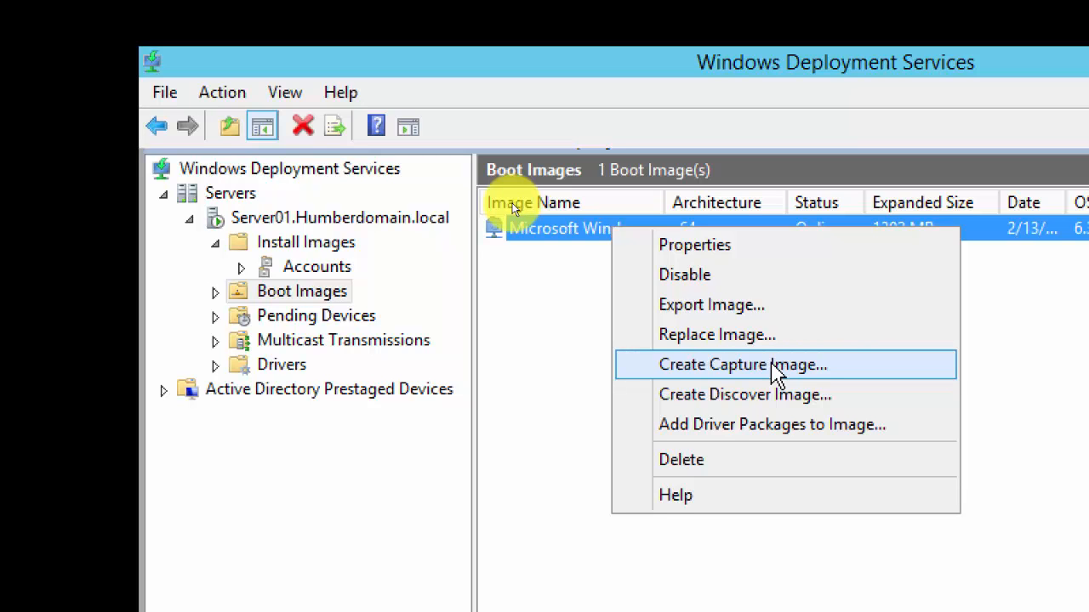
pyautogui.click(789, 367)
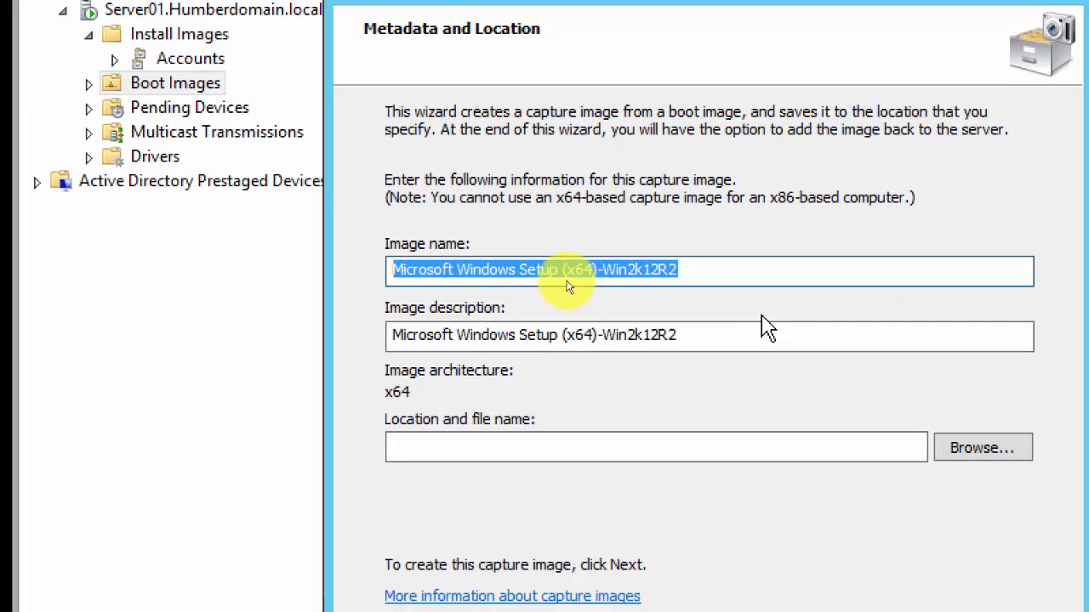
# Append '-Capture' to both the image name and the image description.
pyautogui.click(736, 293)
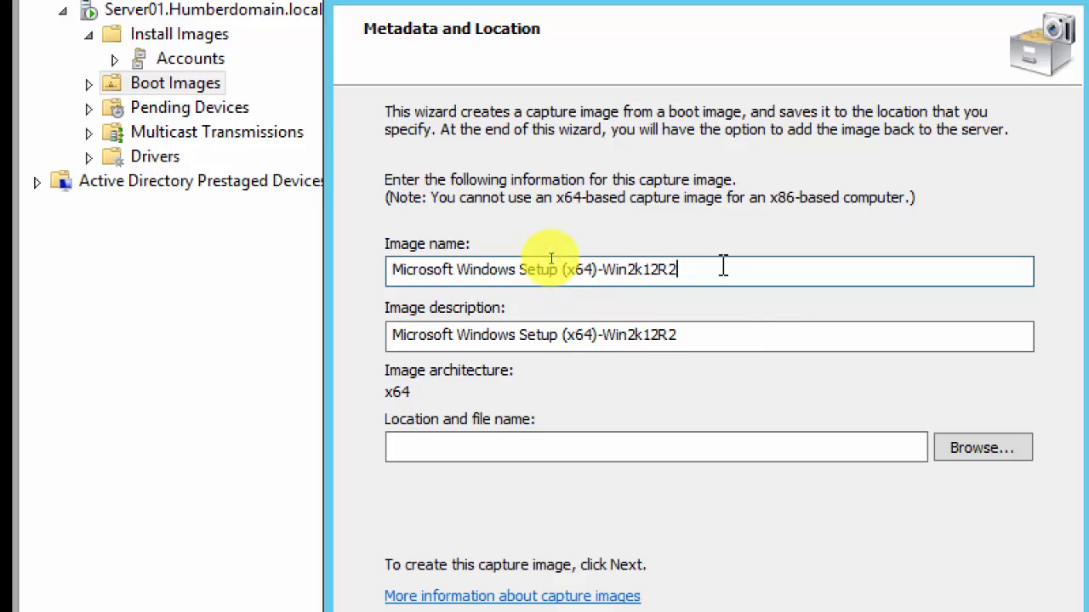
pyautogui.write('-Capture')
pyautogui.press('Tab')
pyautogui.press('End')
pyautogui.write('-')
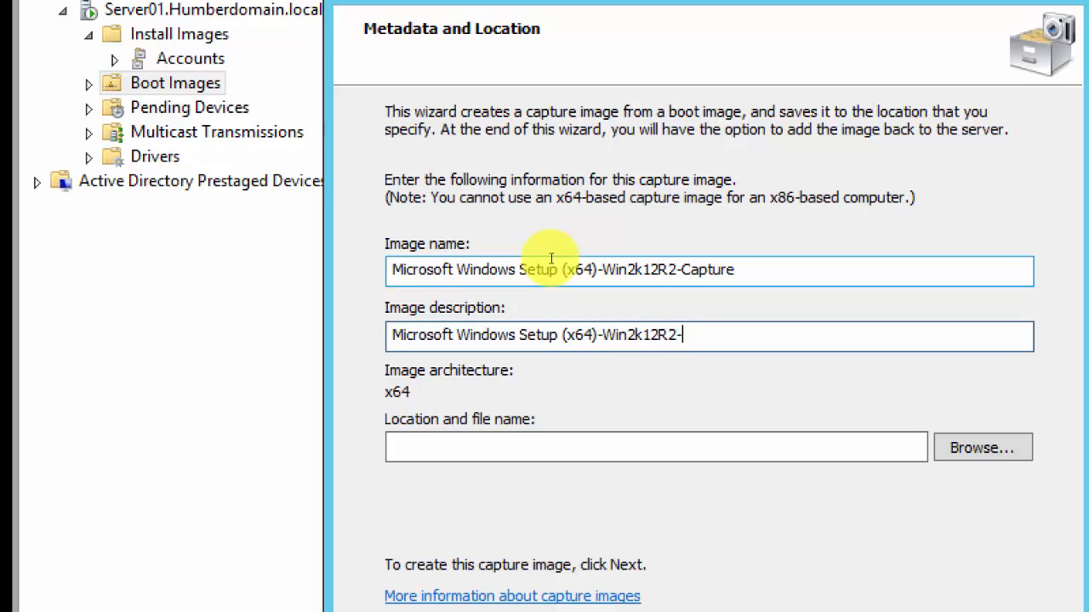
pyautogui.write('Capture')
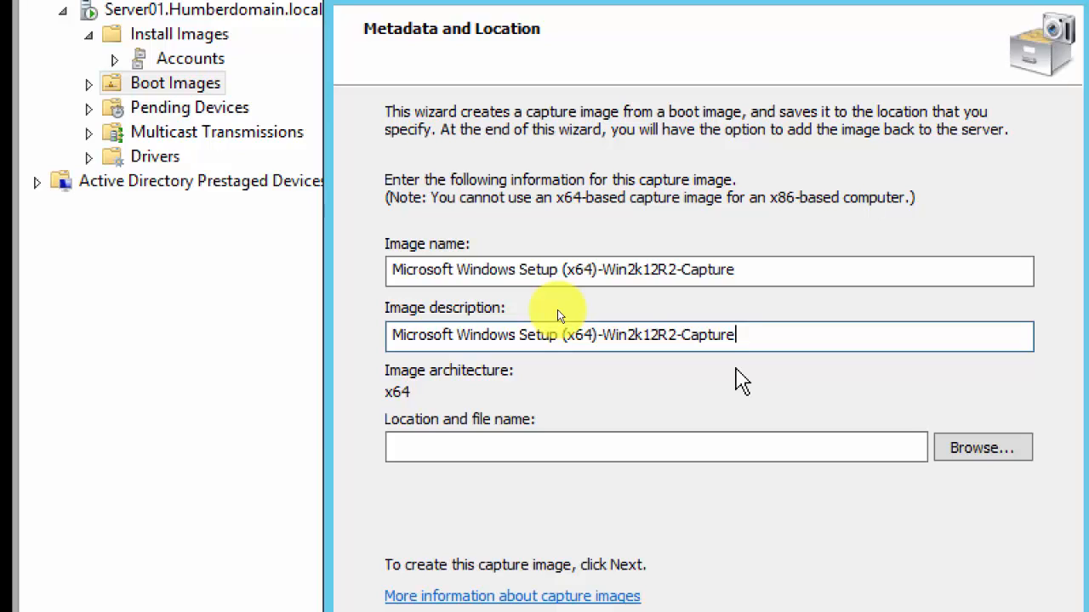
# Browse for the image file location and navigate up from sources to This PC.
pyautogui.click(660, 451)
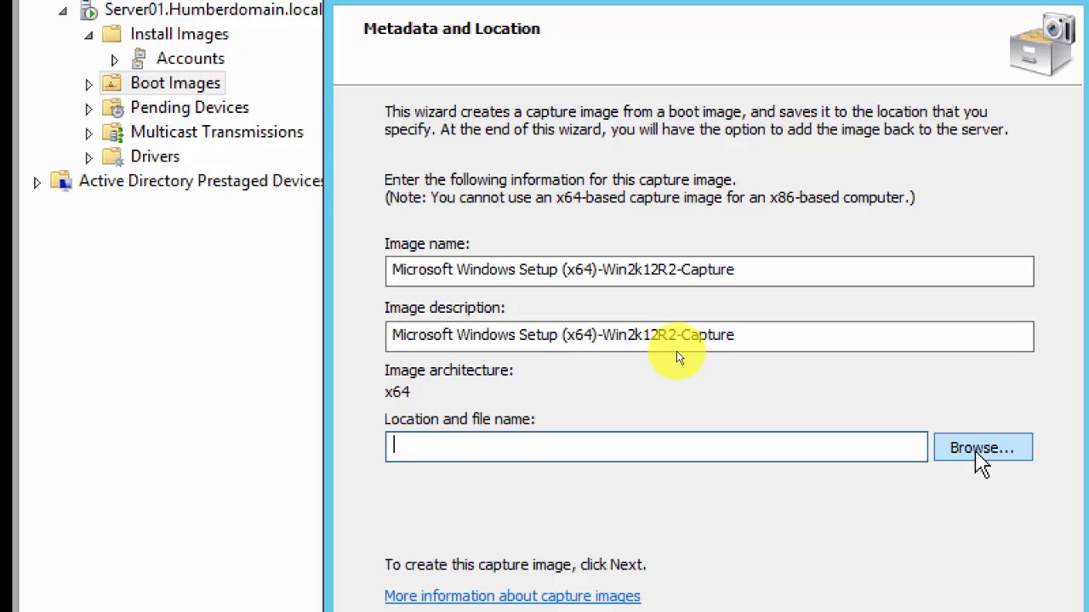
pyautogui.click(974, 452)
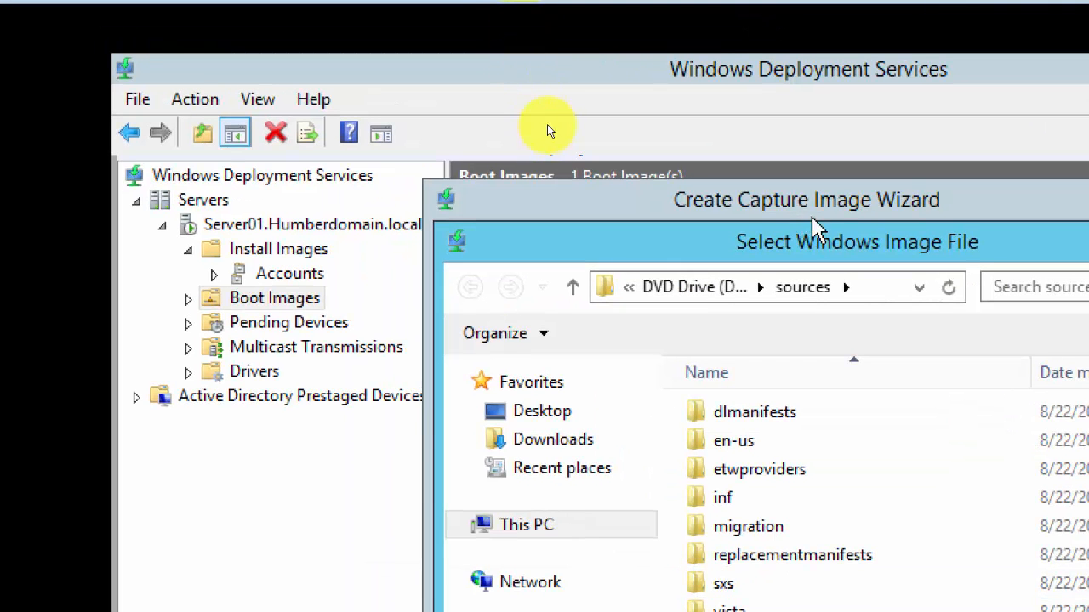
pyautogui.click(813, 206)
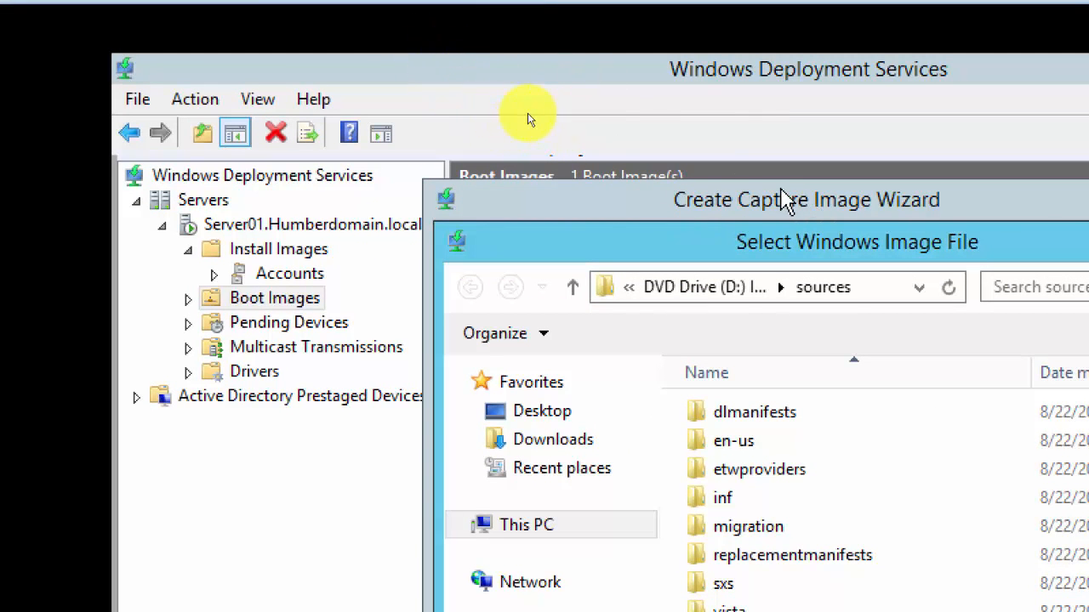
pyautogui.click(780, 187)
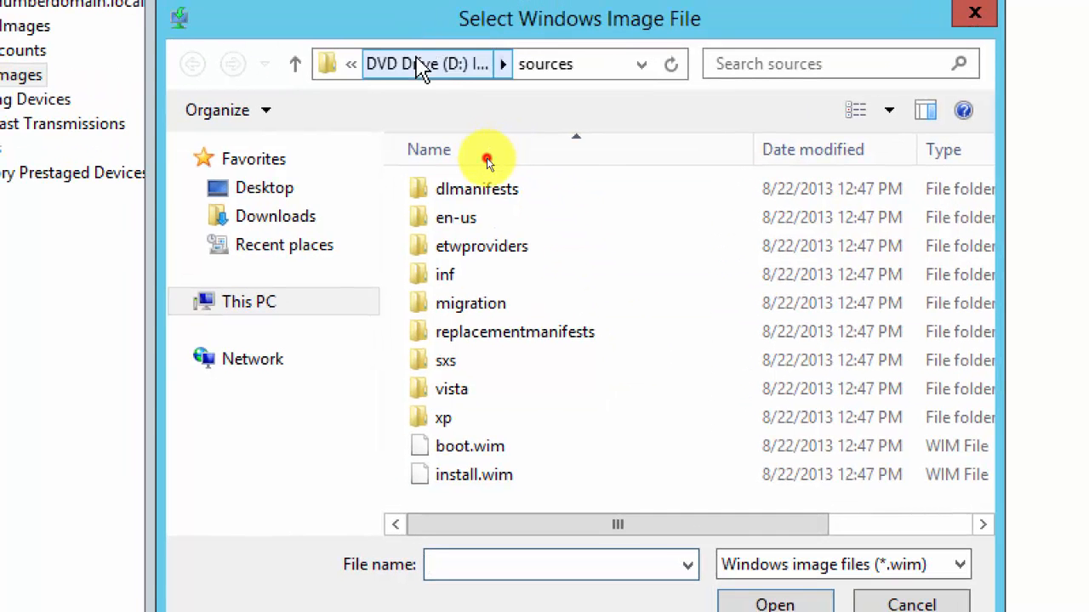
pyautogui.click(422, 66)
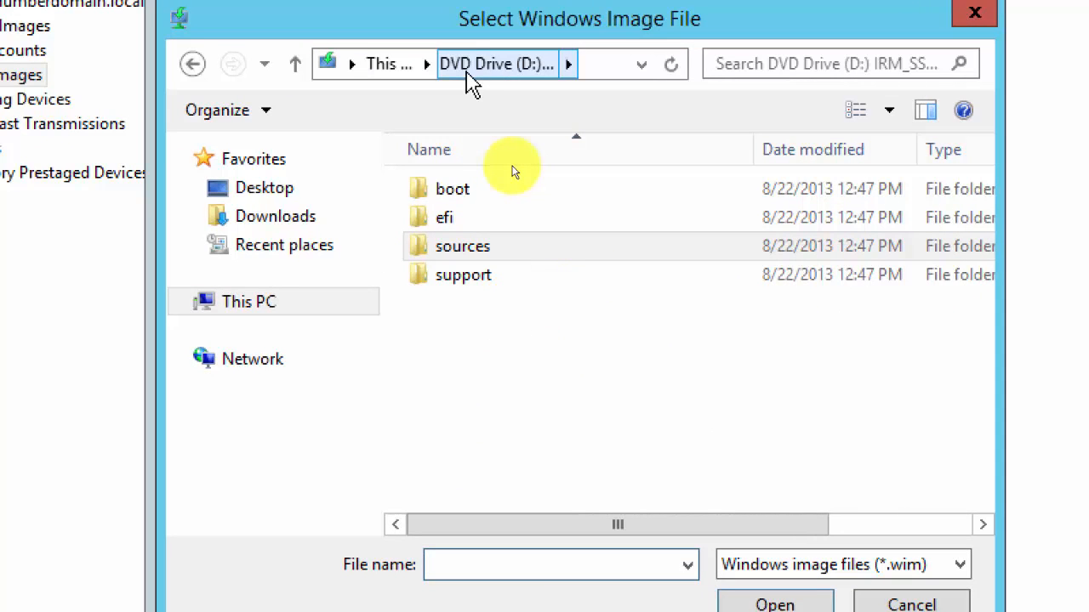
pyautogui.click(387, 64)
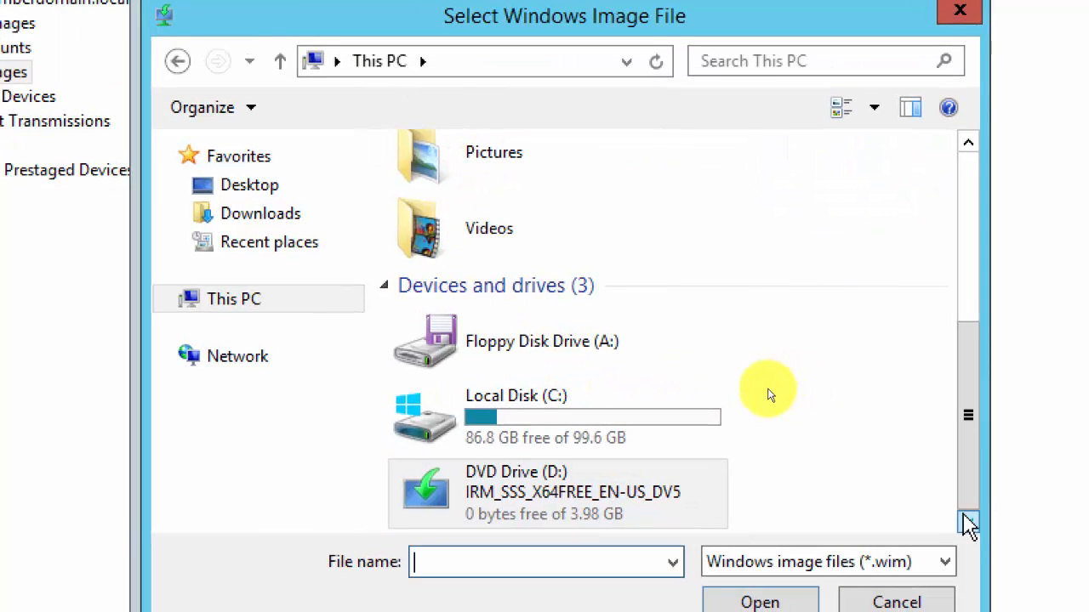
# Browse to C:\RemoteInstall and enter capture.wim as the image file name.
pyautogui.click(983, 525)
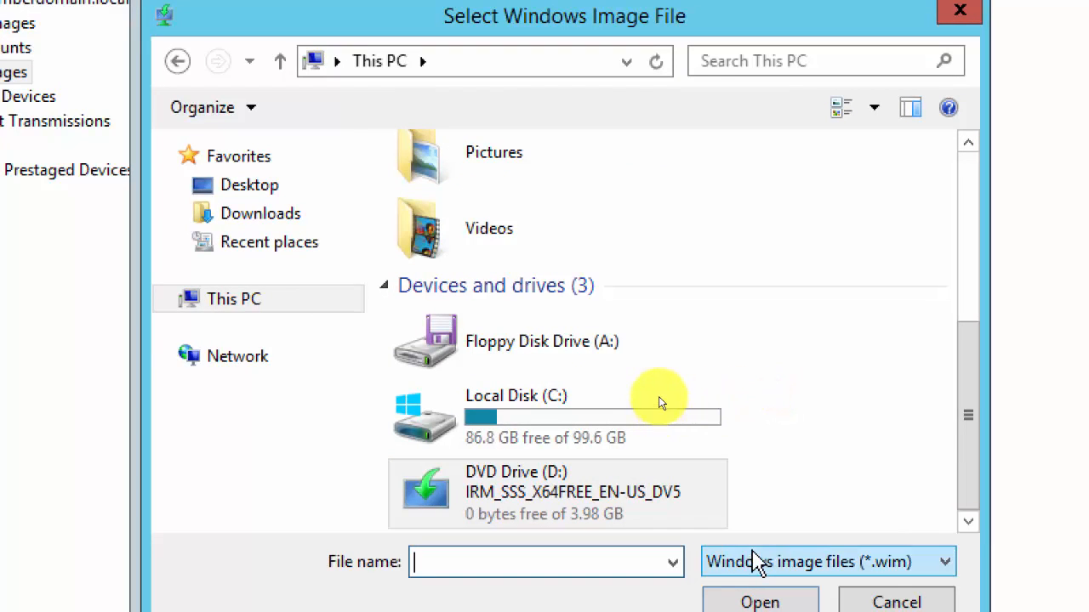
pyautogui.click(530, 416)
pyautogui.doubleClick(529, 417)
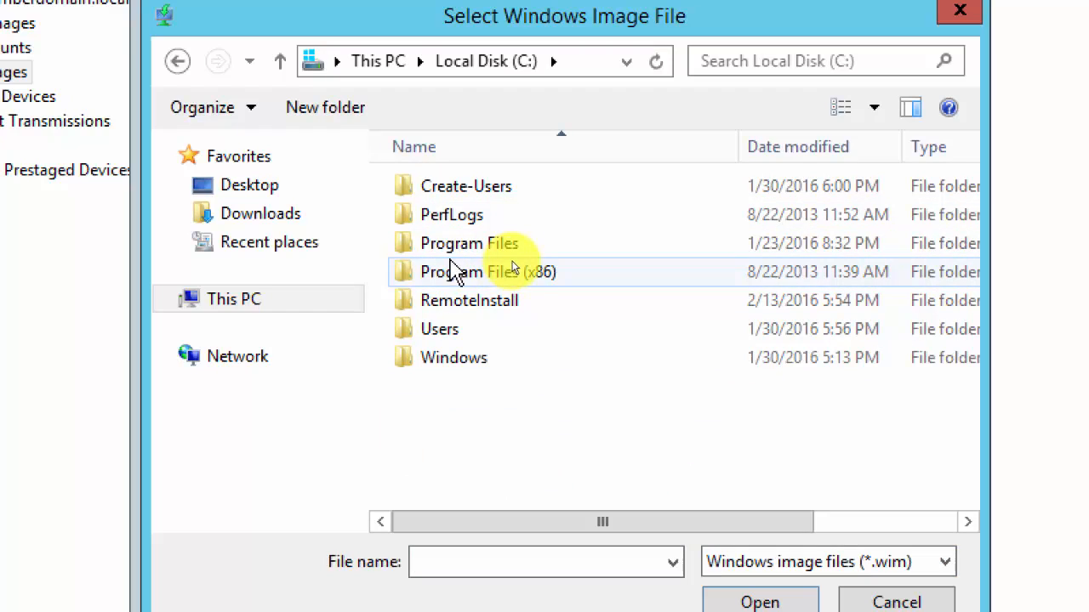
pyautogui.doubleClick(455, 308)
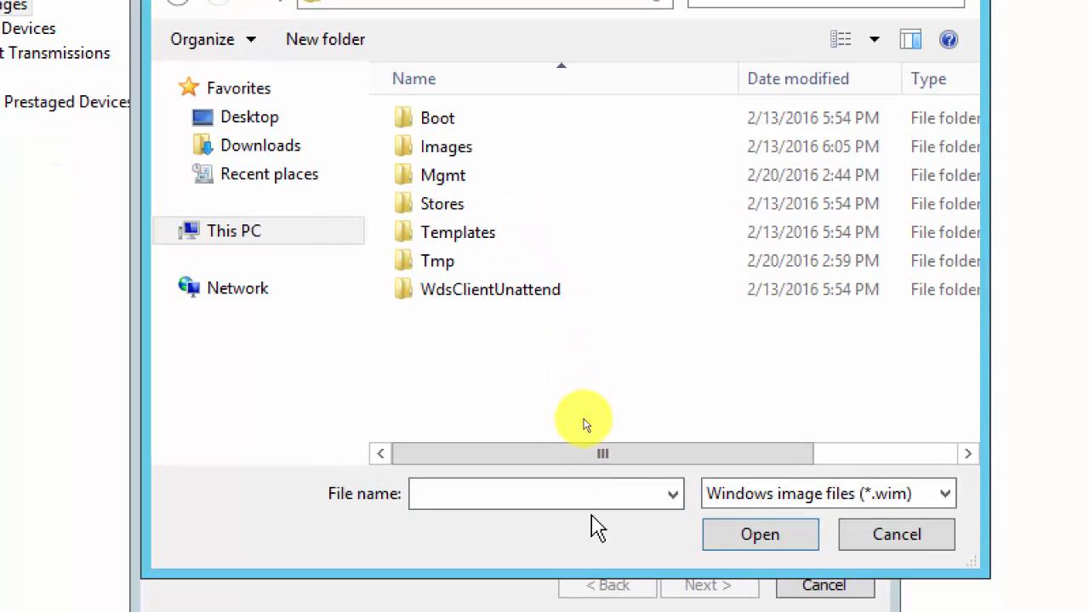
pyautogui.click(604, 548)
pyautogui.write('capture.')
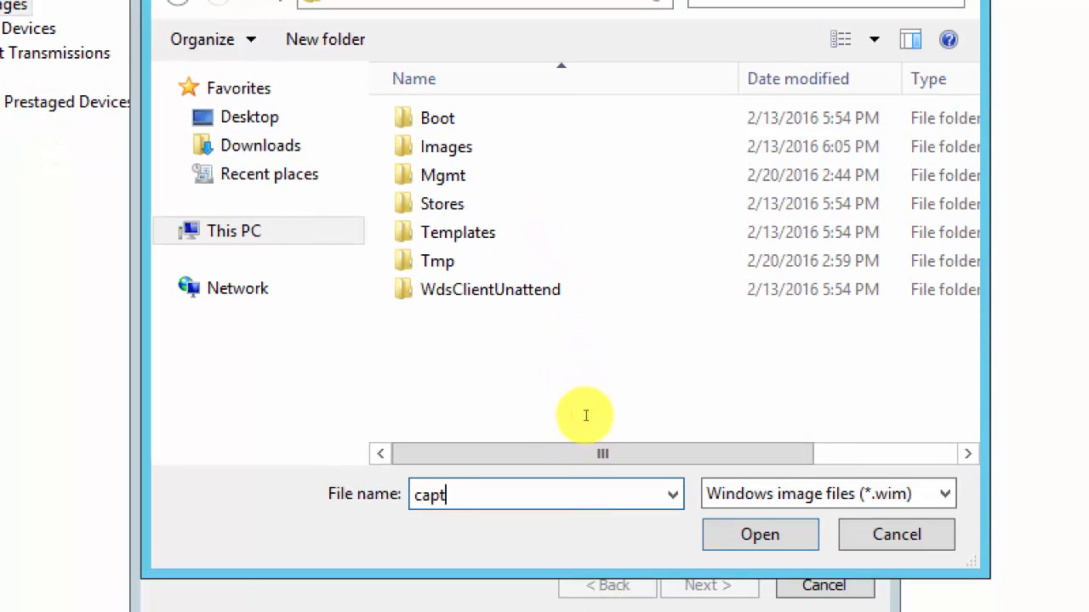
pyautogui.write('wim')
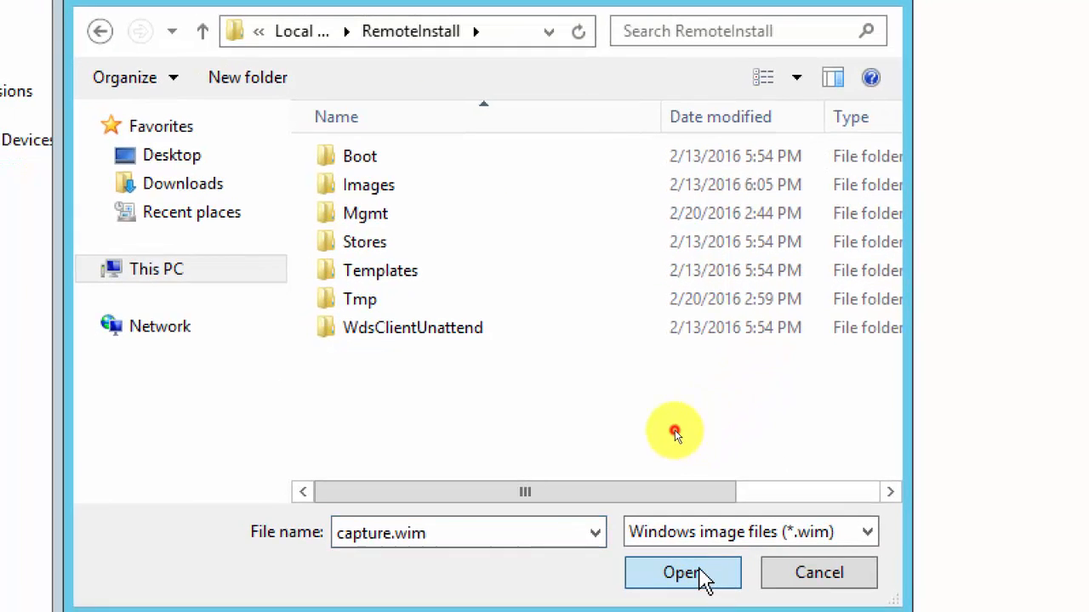
# Confirm C:\RemoteInstall\capture.wim as the image location and begin creating the capture image.
pyautogui.click(703, 575)
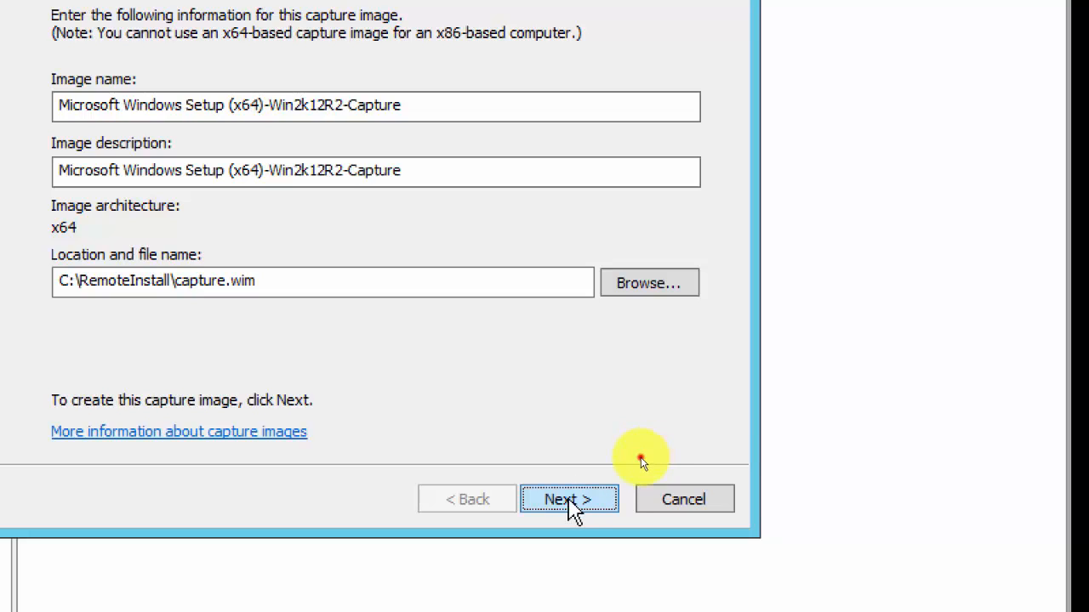
pyautogui.click(570, 502)
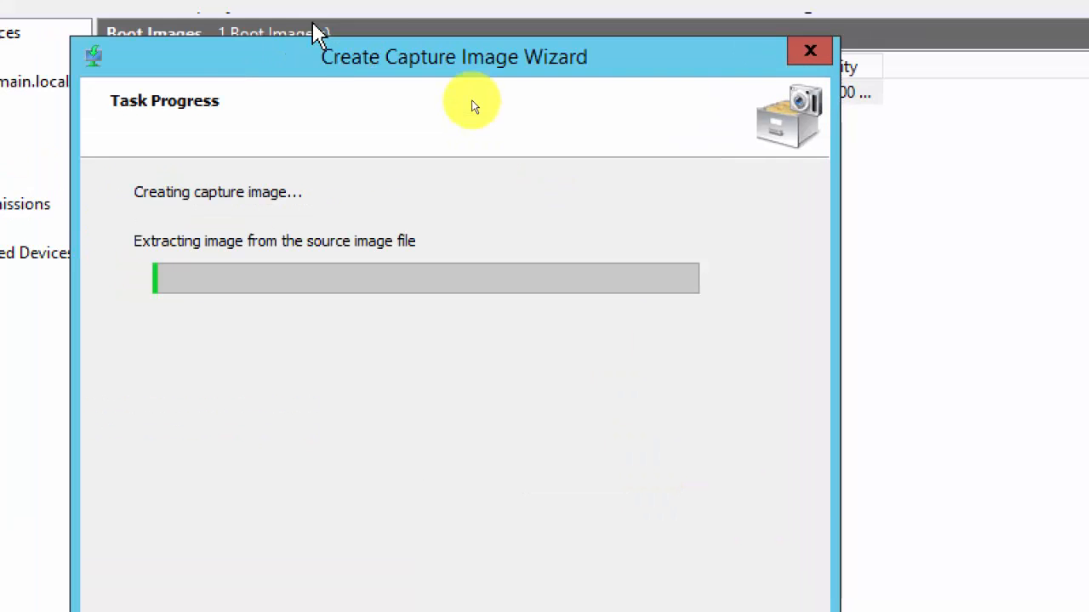
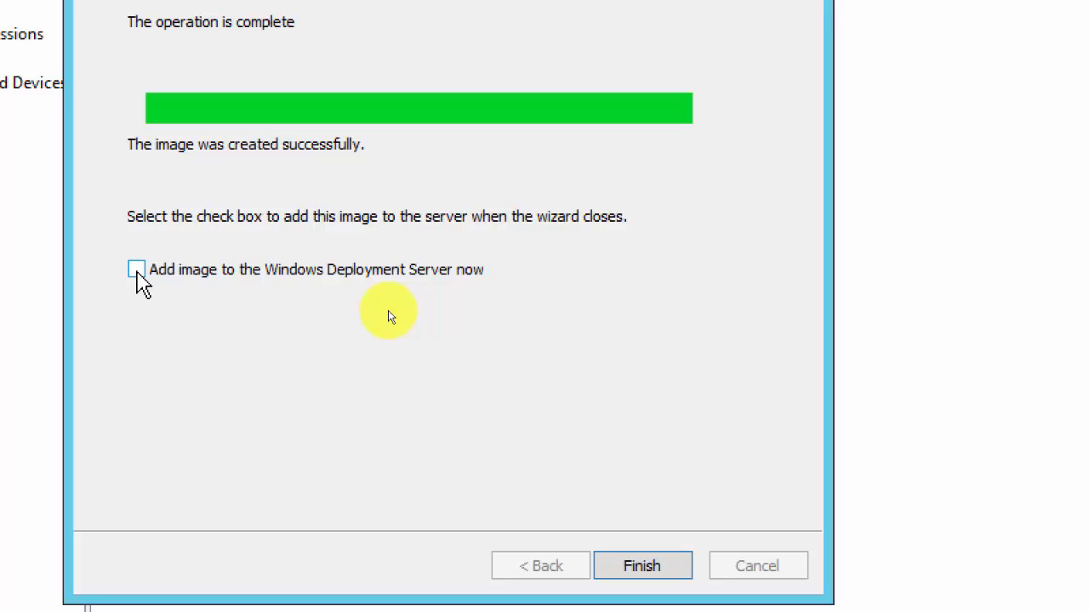
# Tick adding the new capture image to the Windows Deployment Server, then finish the wizard.
pyautogui.click(137, 271)
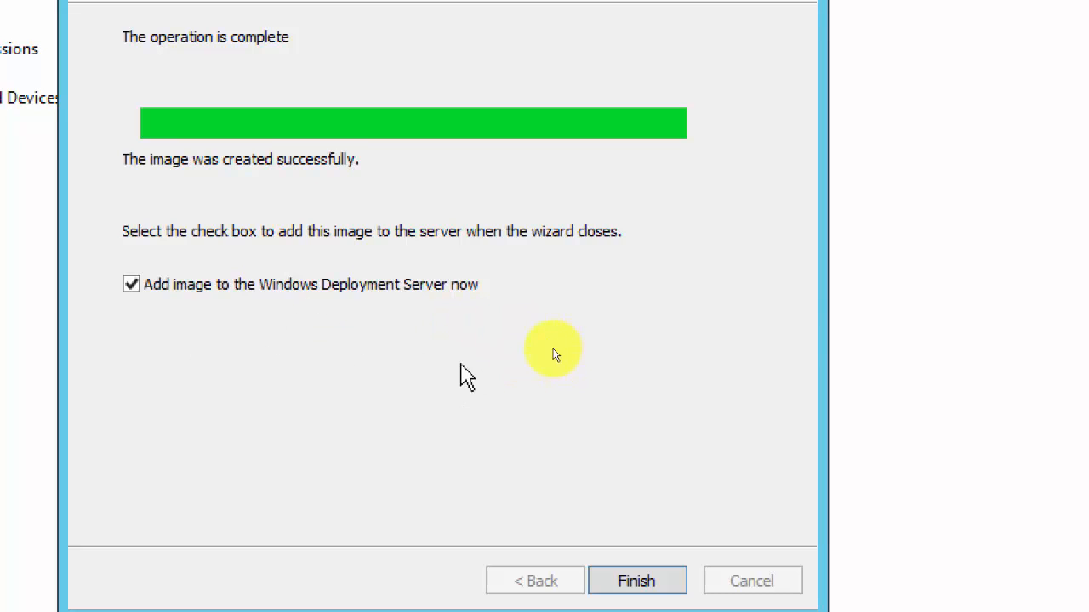
pyautogui.click(660, 585)
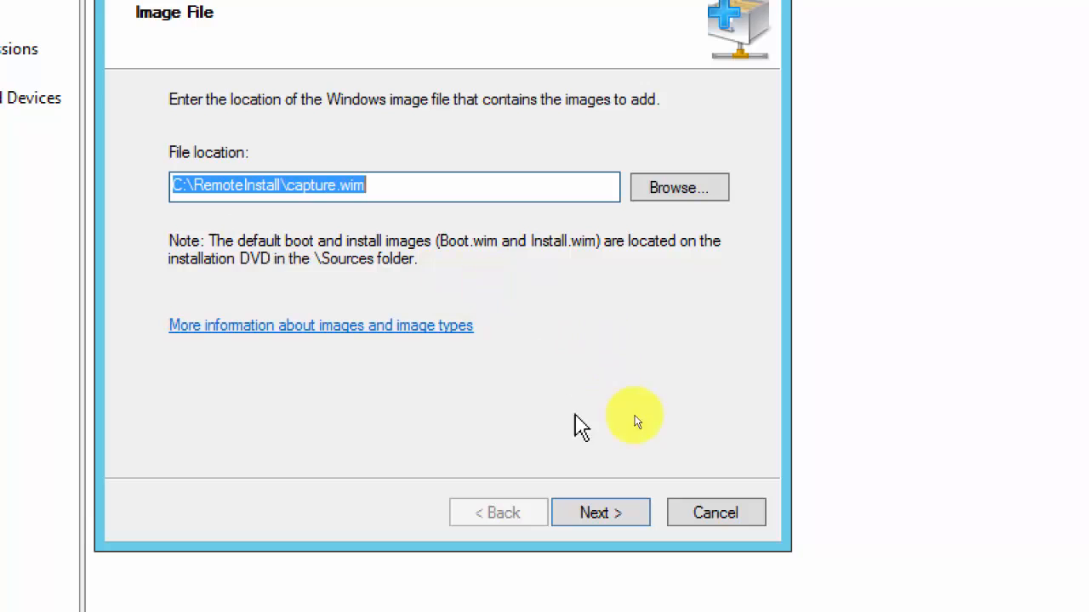
# Add C:\RemoteInstall\capture.wim as boot image Win2k12R2-Capture, keeping the default name and description.
pyautogui.click(600, 519)
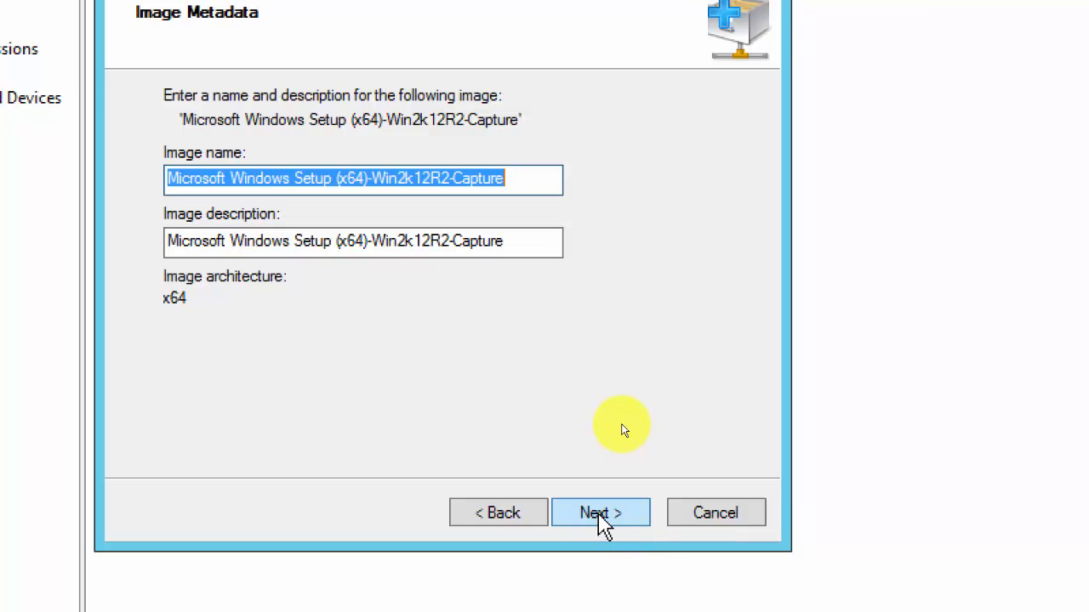
pyautogui.click(601, 517)
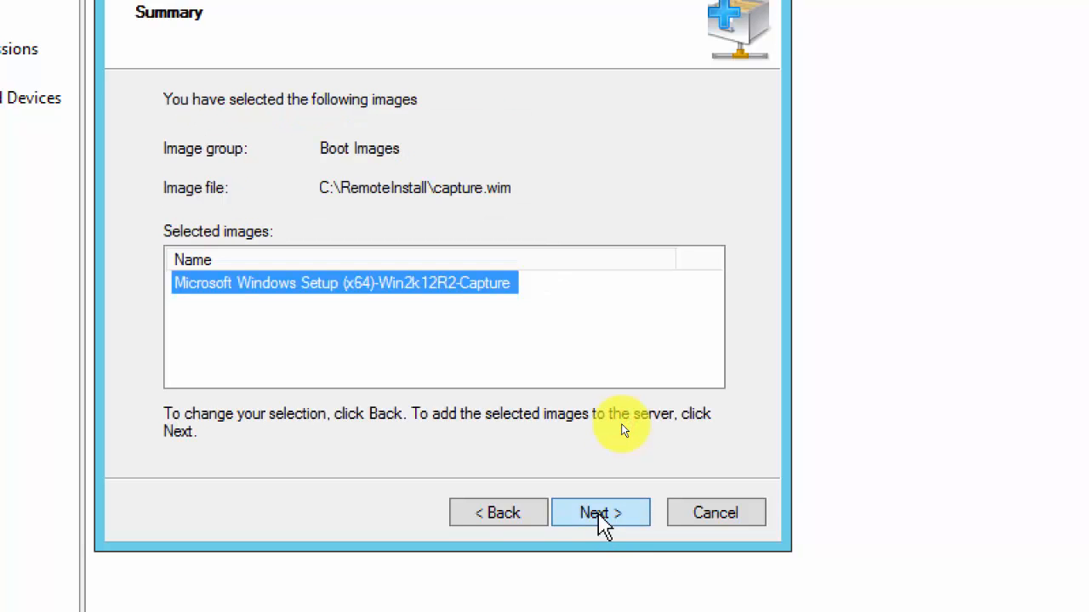
pyautogui.click(599, 514)
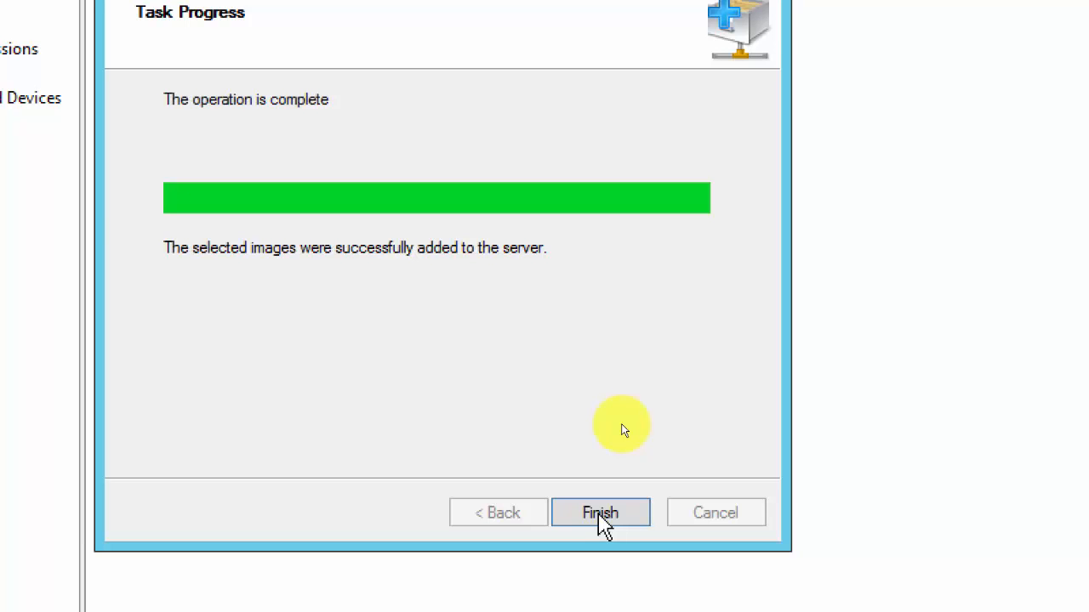
pyautogui.click(599, 513)
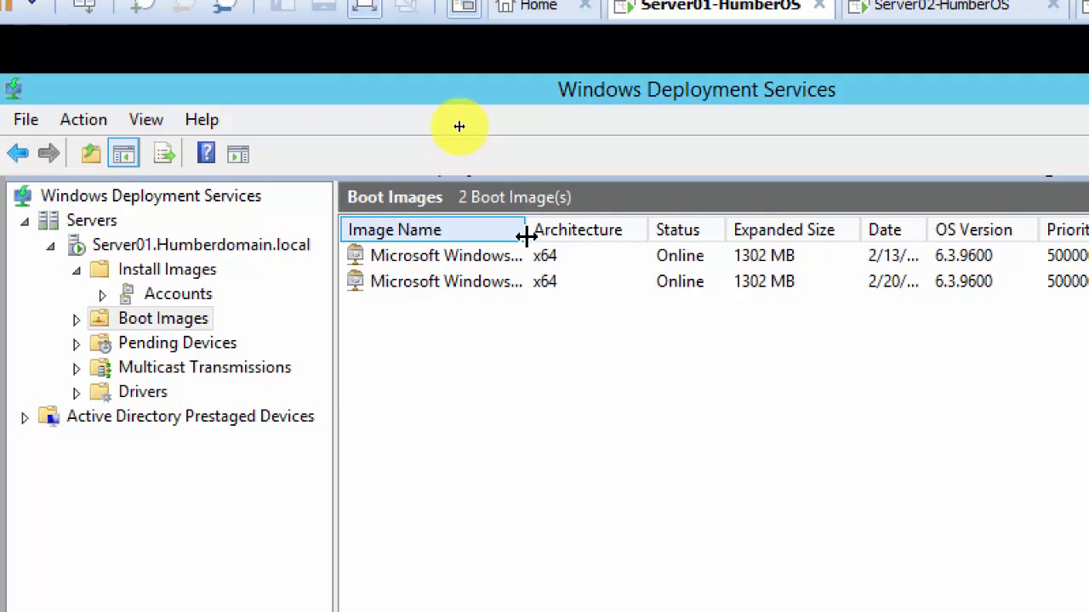
# Widen the Image Name column to confirm Win2k12R2-Capture is listed, then select Server01.Humberdomain.local.
pyautogui.moveTo(525, 236); pyautogui.dragTo(754, 243)
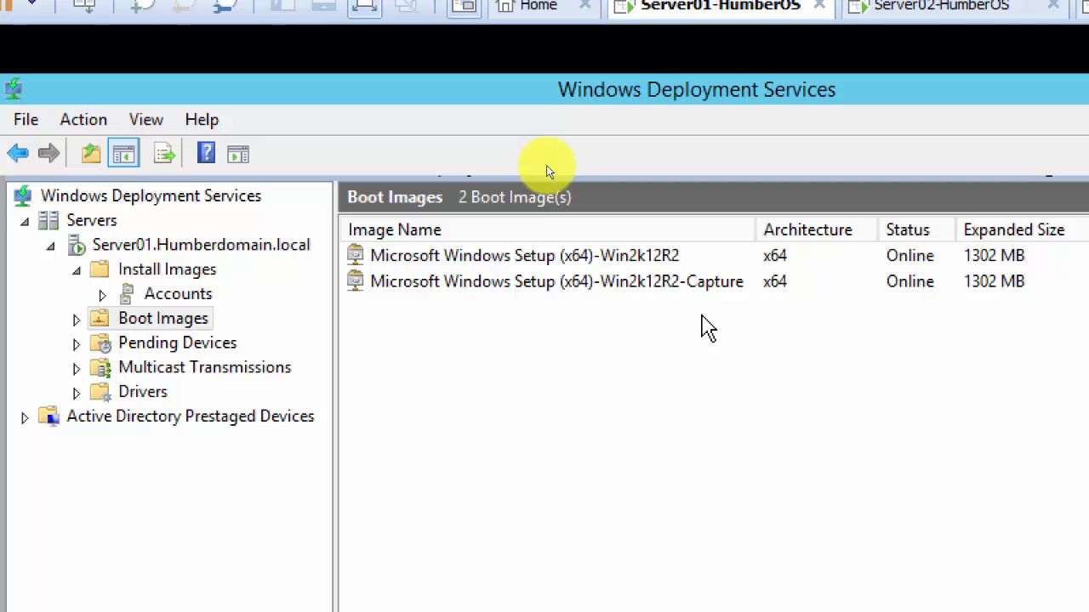
pyautogui.click(241, 250)
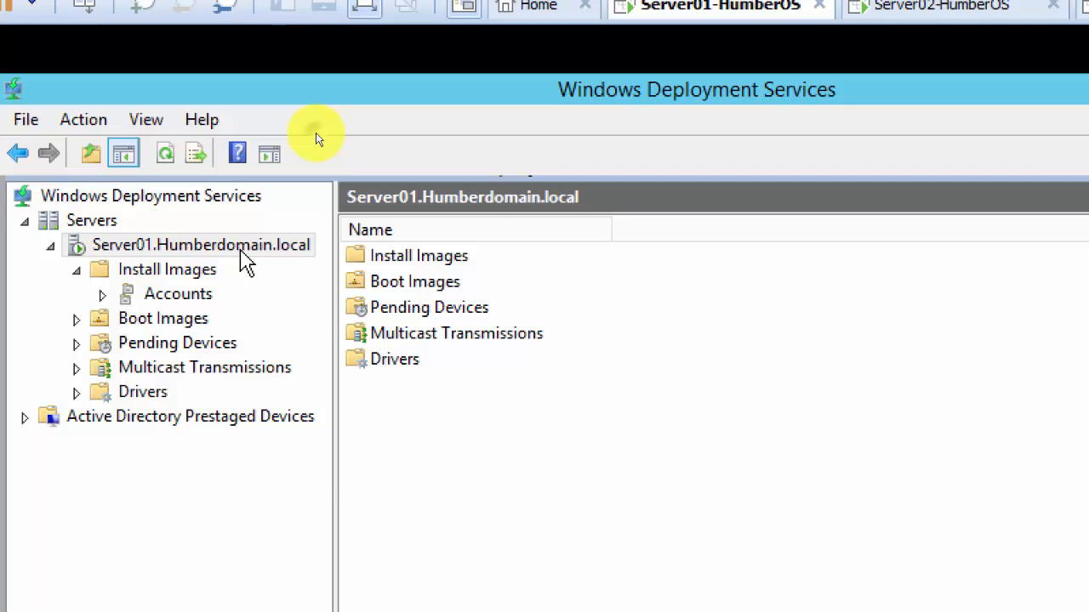
# Open Server01's properties at the Boot tab's PXE boot policy settings.
pyautogui.rightClick(241, 252)
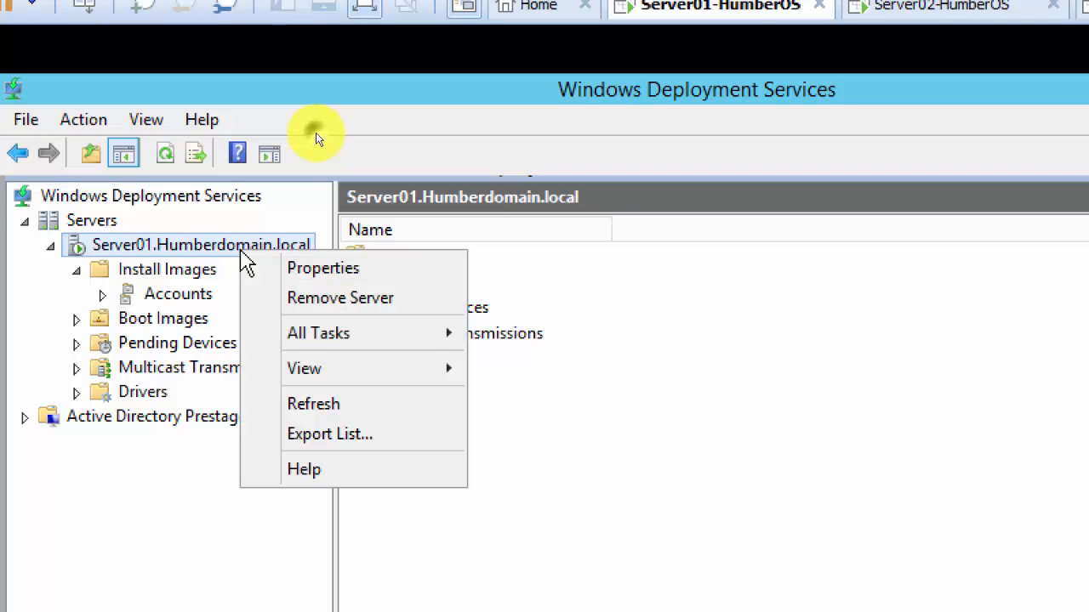
pyautogui.click(387, 272)
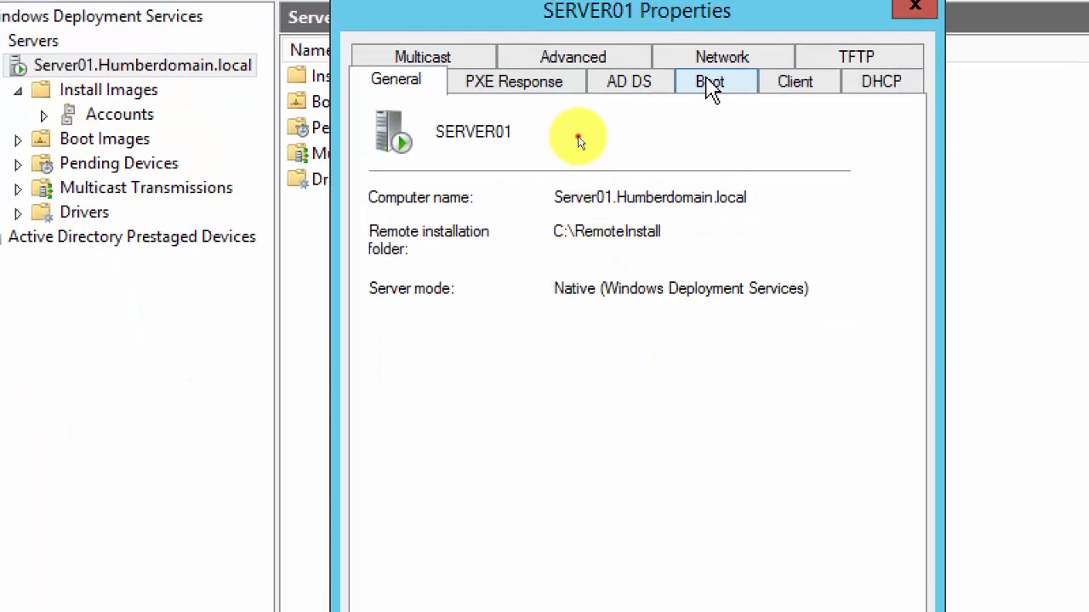
pyautogui.click(739, 158)
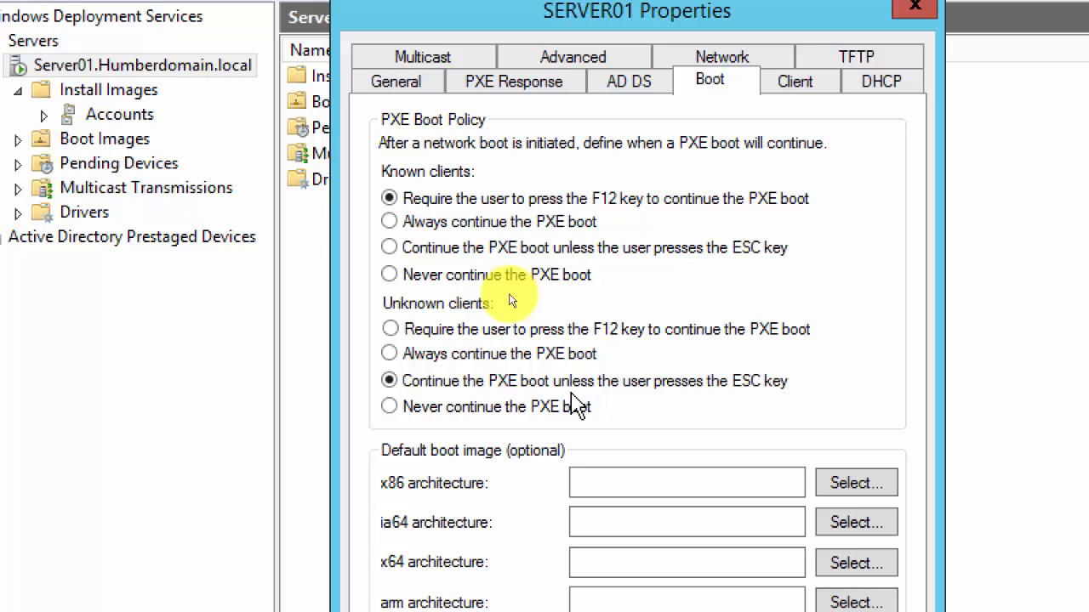
# Require unknown clients to press F12 to continue PXE boot and save SERVER01's properties.
pyautogui.click(447, 333)
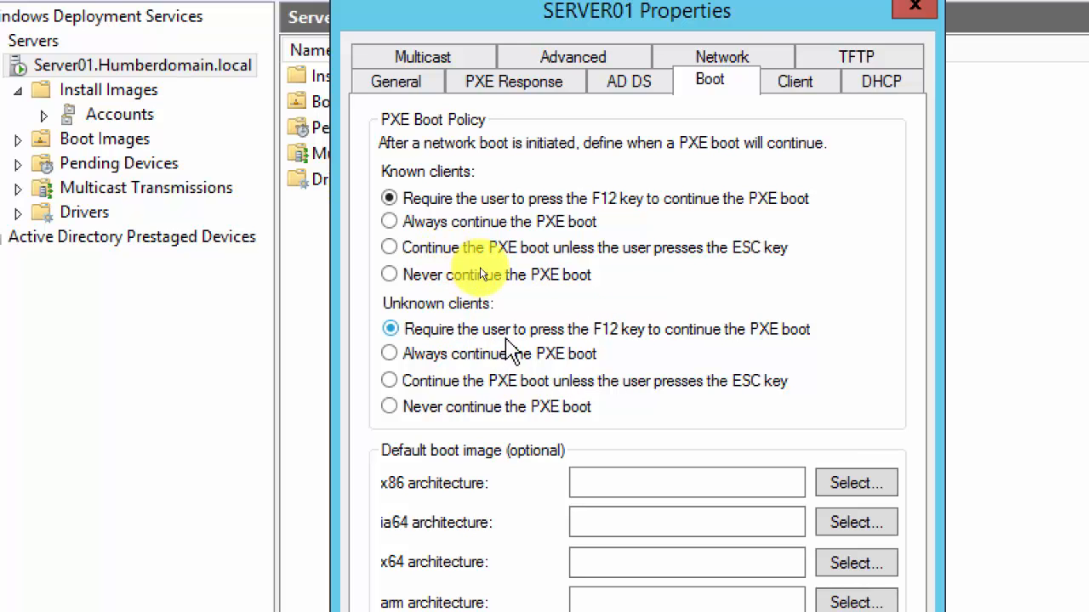
pyautogui.click(408, 387)
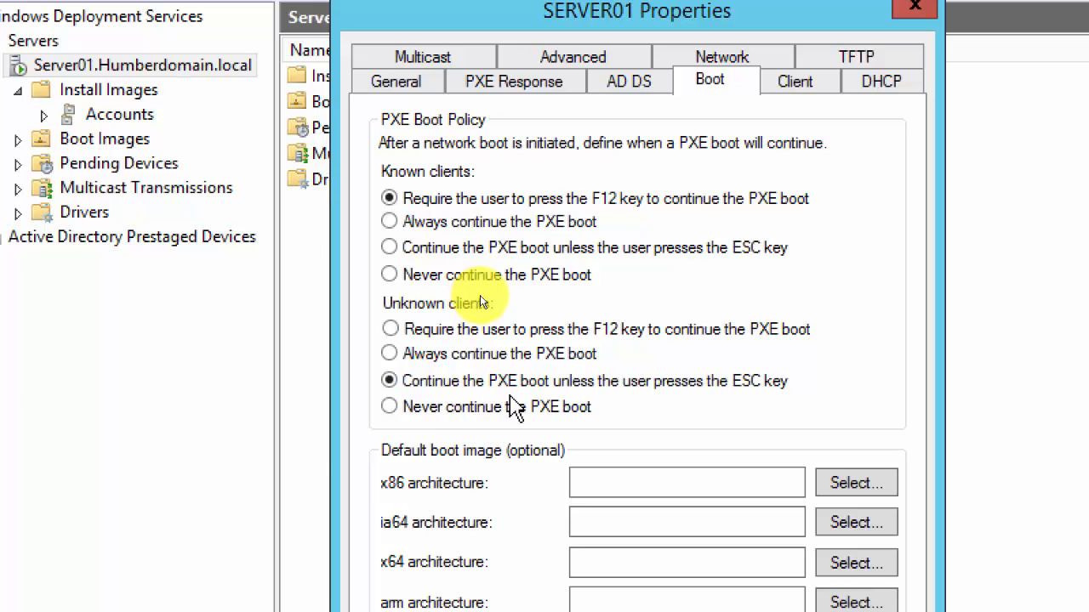
pyautogui.click(510, 334)
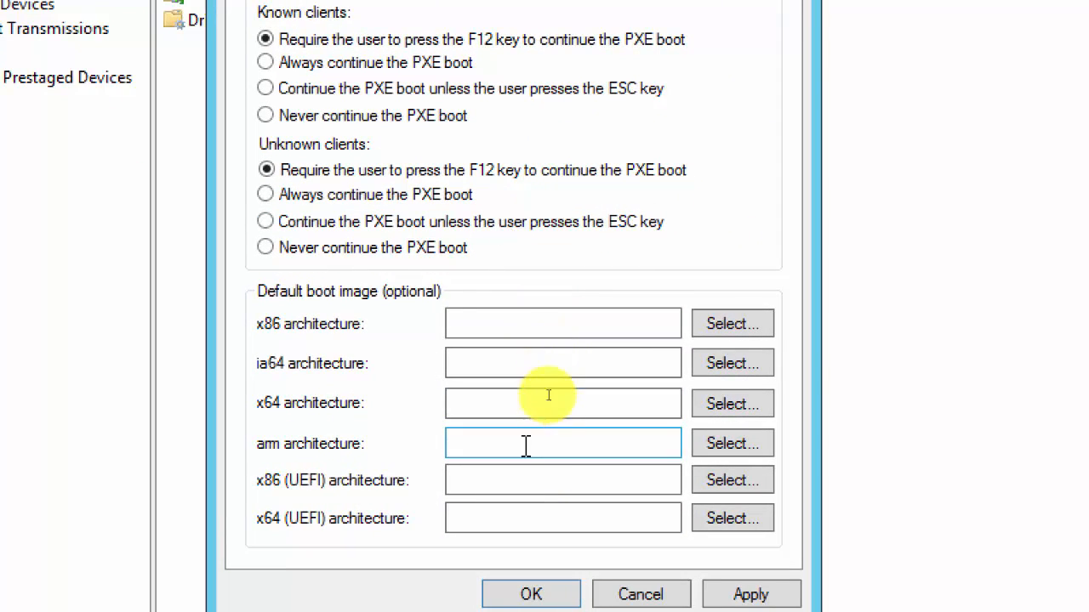
pyautogui.click(530, 595)
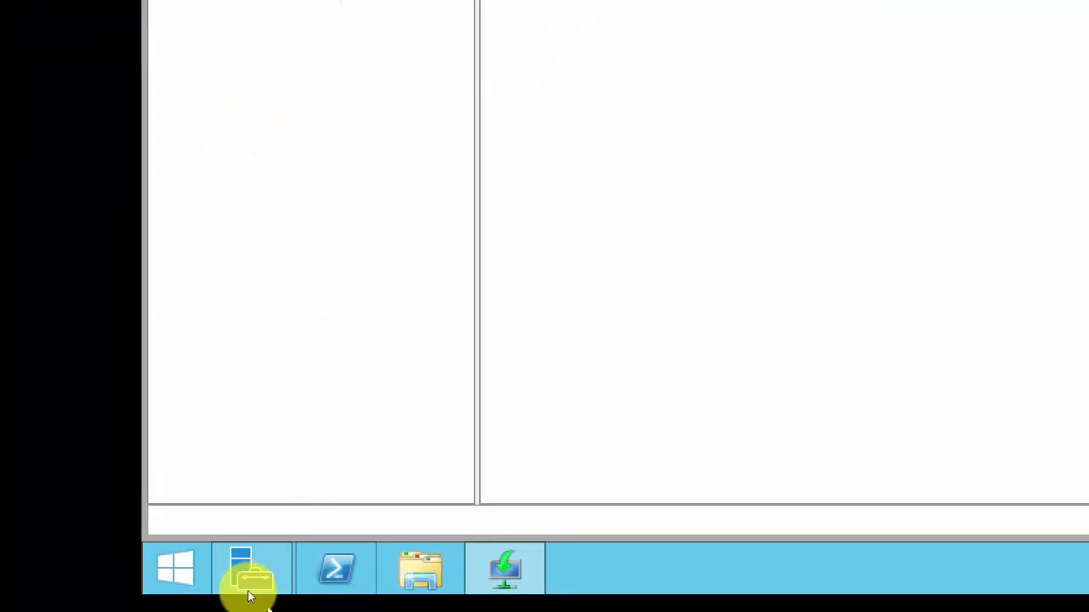
# Open Server01's Windows Firewall settings from Server Manager's Local Server page.
pyautogui.click(284, 534)
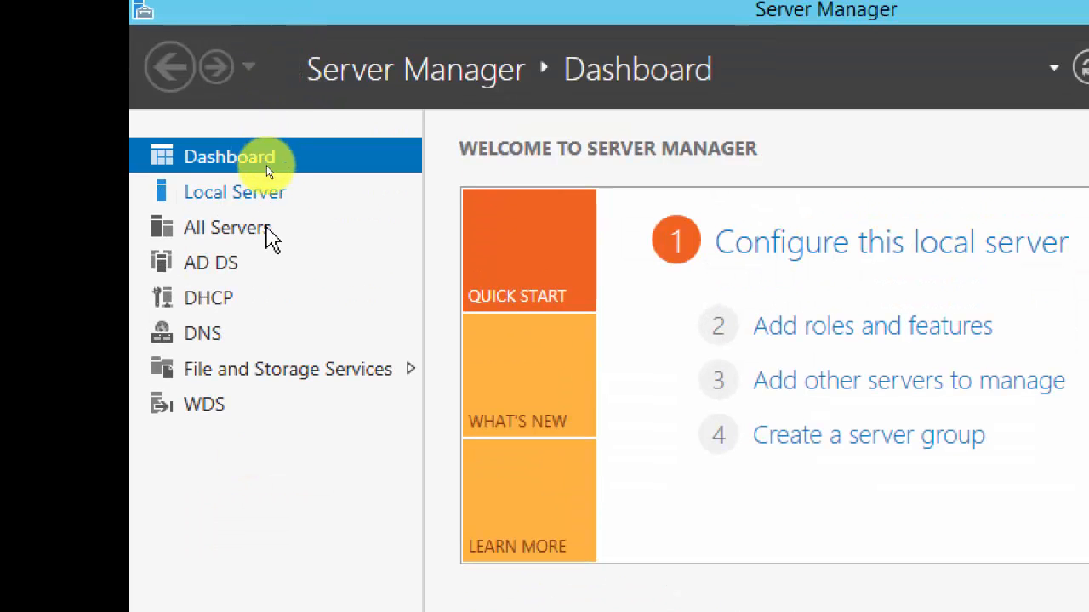
pyautogui.click(268, 201)
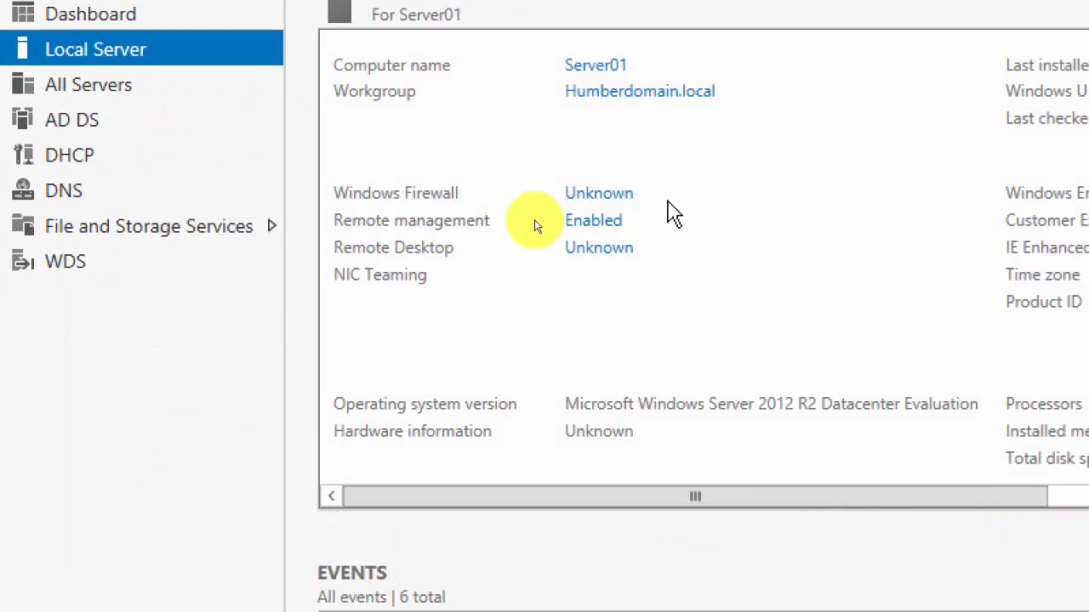
pyautogui.click(623, 196)
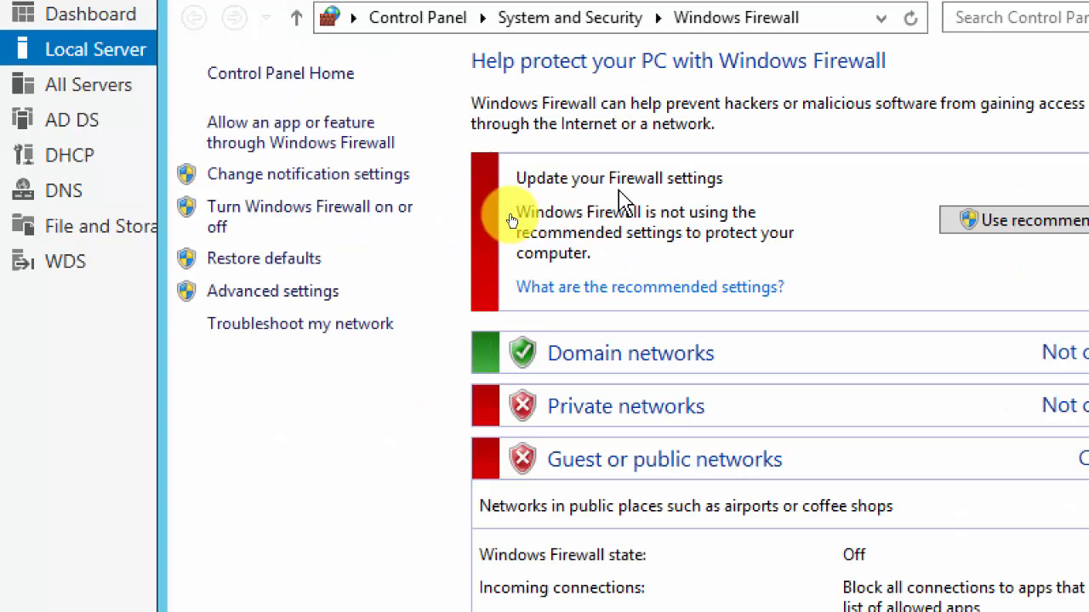
# Turn off Server01's firewall for domain networks, then switch to the Windows Server 2012 VM tab.
pyautogui.click(370, 224)
pyautogui.click(389, 269)
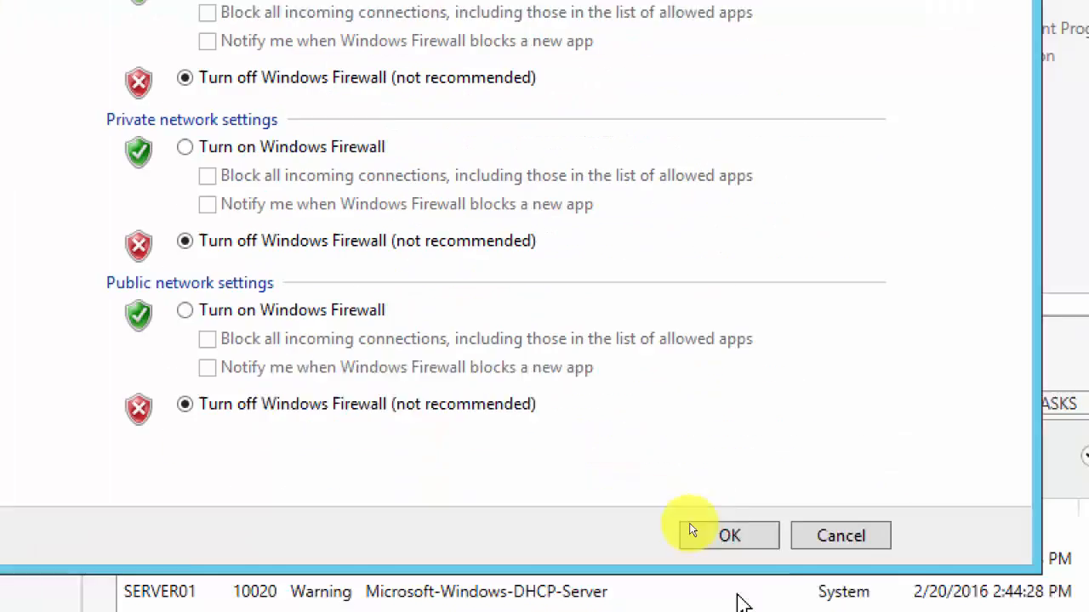
pyautogui.click(706, 535)
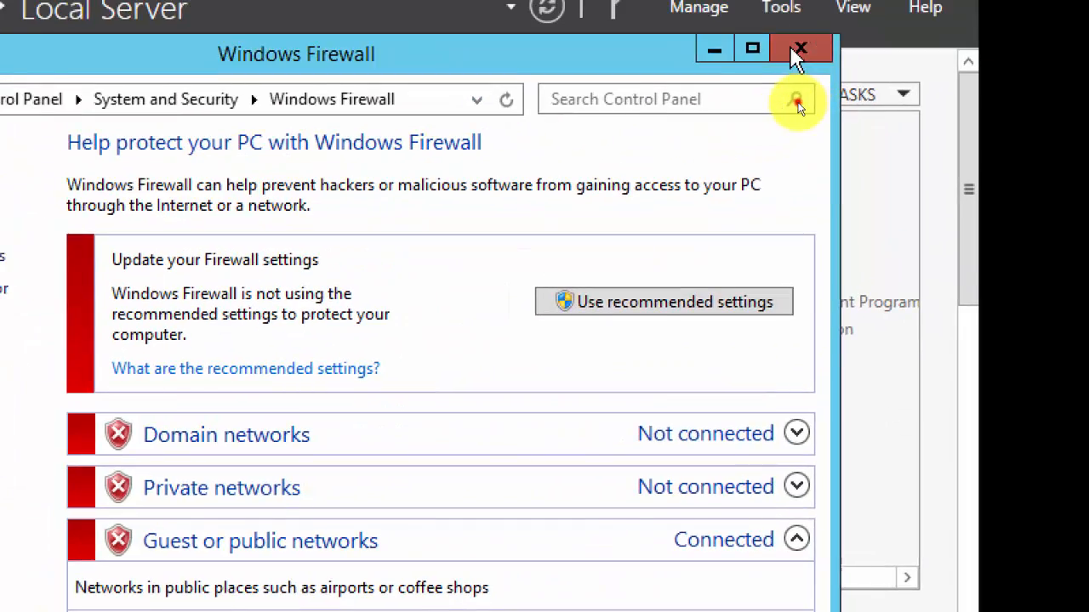
pyautogui.click(797, 102)
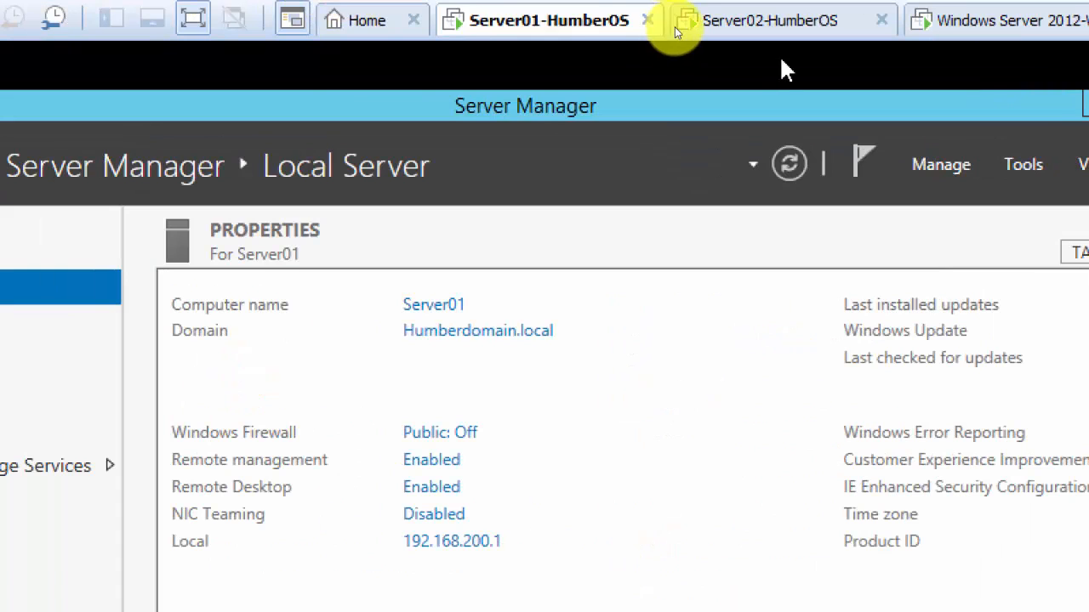
pyautogui.click(1012, 27)
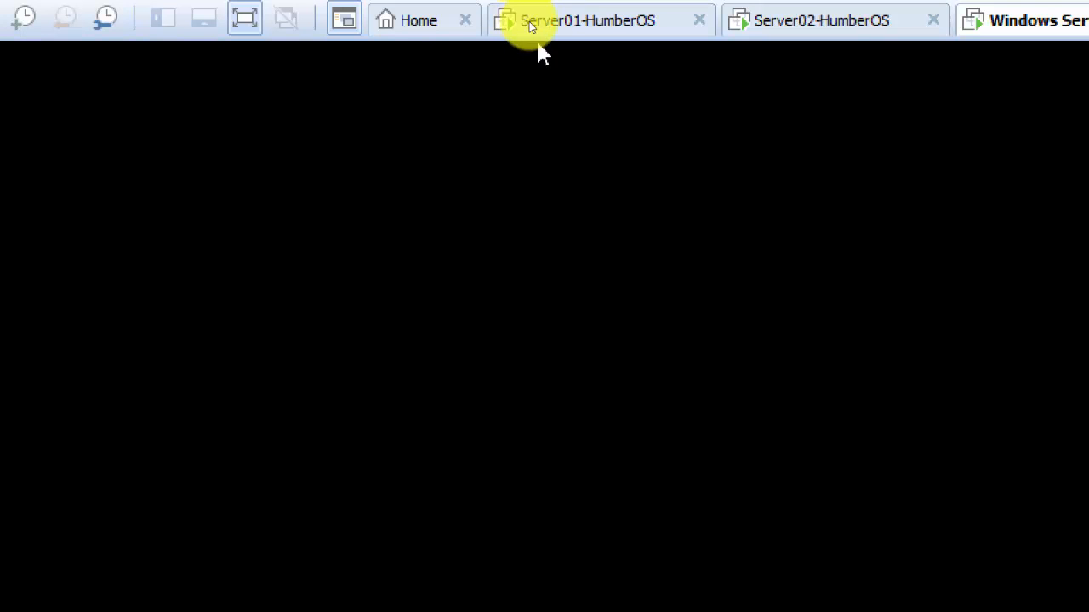
# Unlock the reference VM with Ctrl+Alt+Del and sign in with the account password.
pyautogui.click(593, 89)
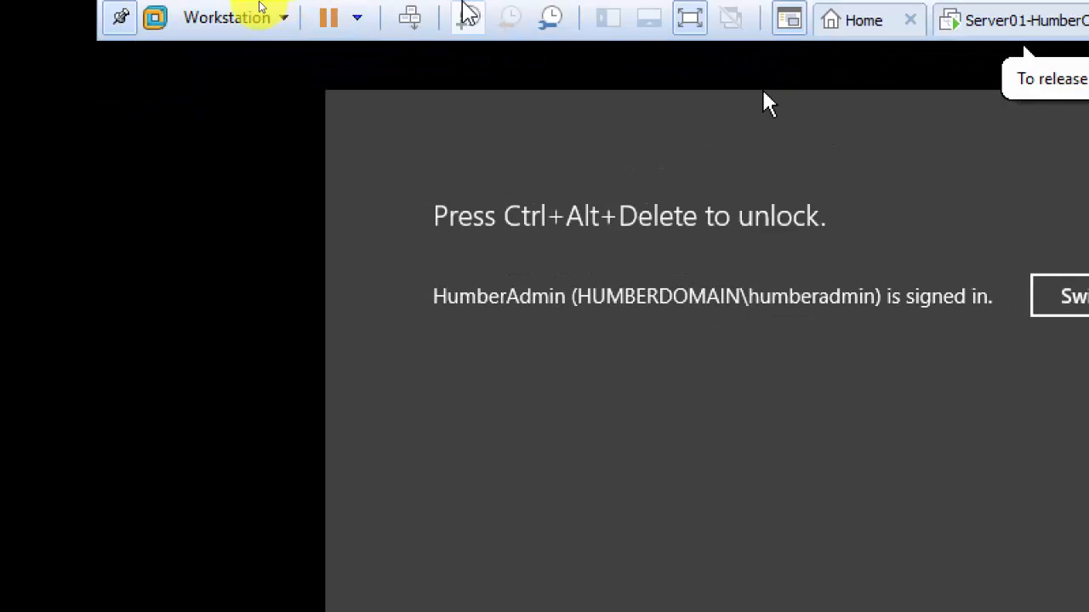
pyautogui.click(409, 20)
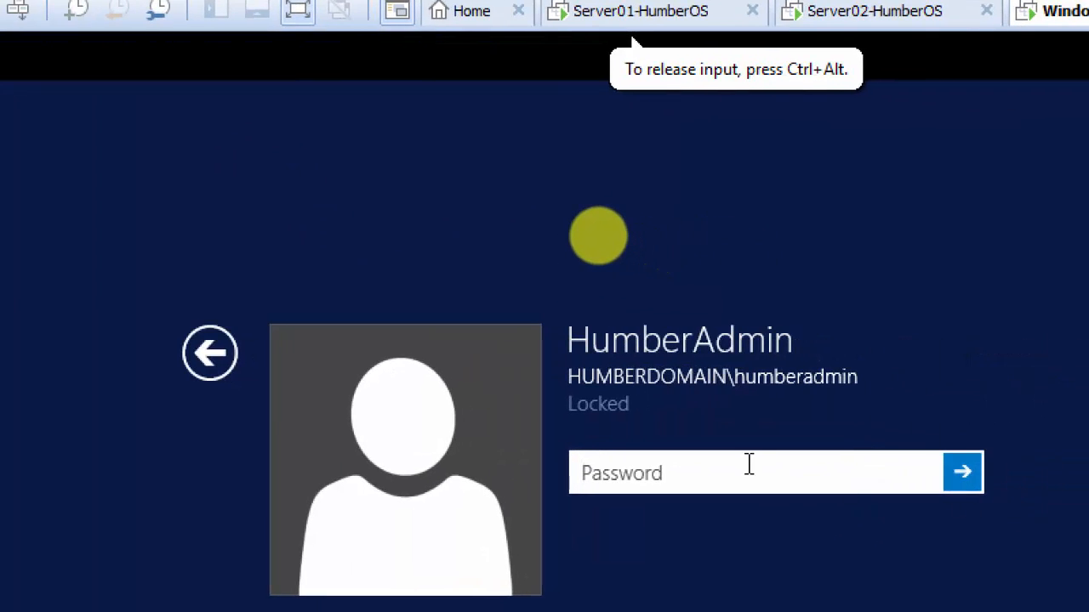
pyautogui.click(741, 462)
pyautogui.write('*********')
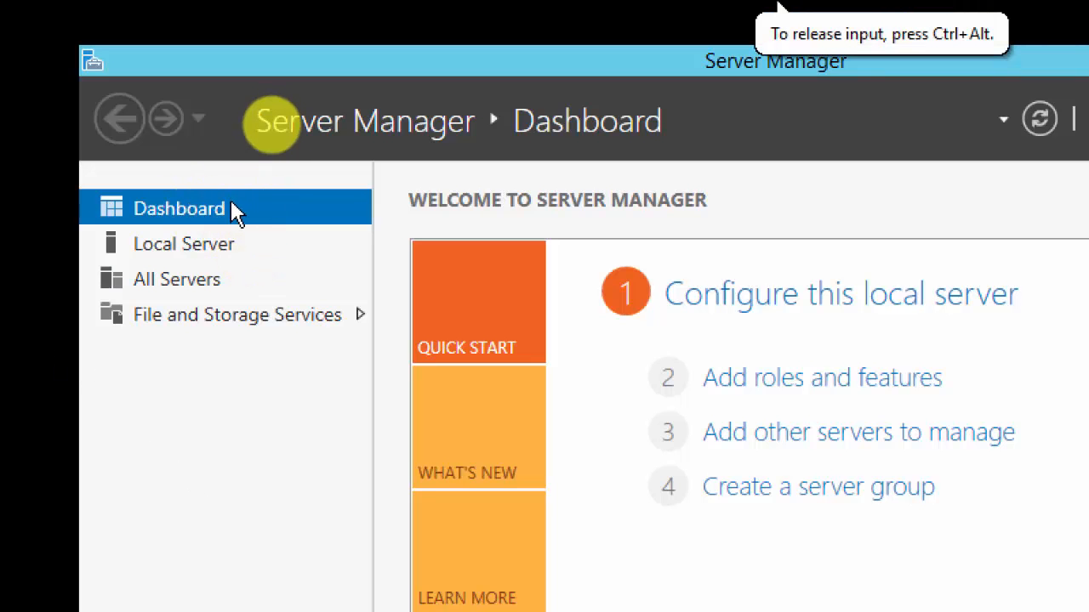
# Turn off Windows Firewall for domain, private and public networks from Local Server's firewall link.
pyautogui.click(221, 235)
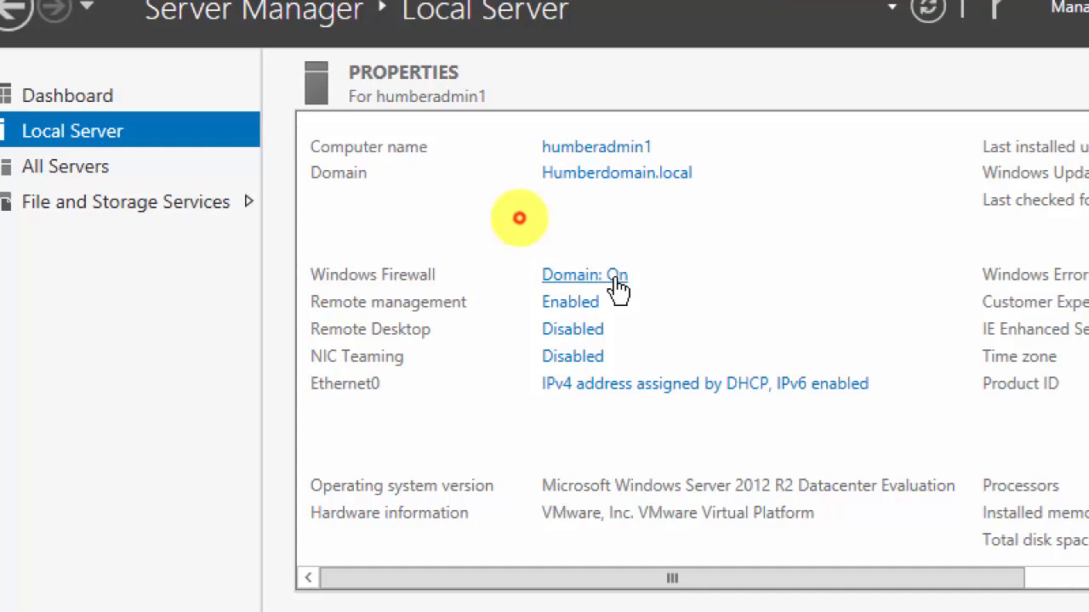
pyautogui.click(617, 290)
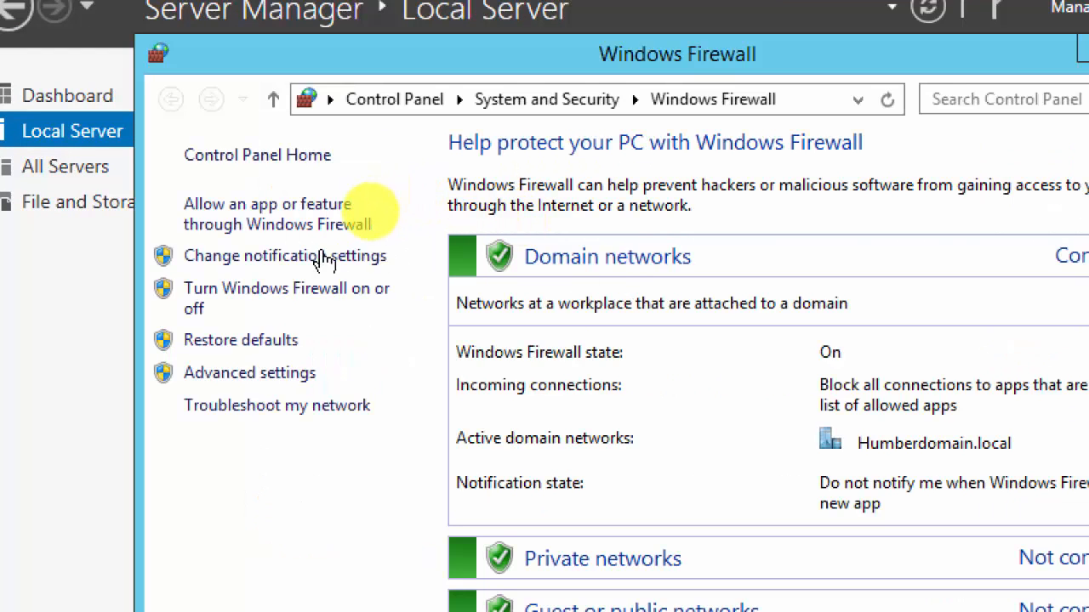
pyautogui.click(314, 290)
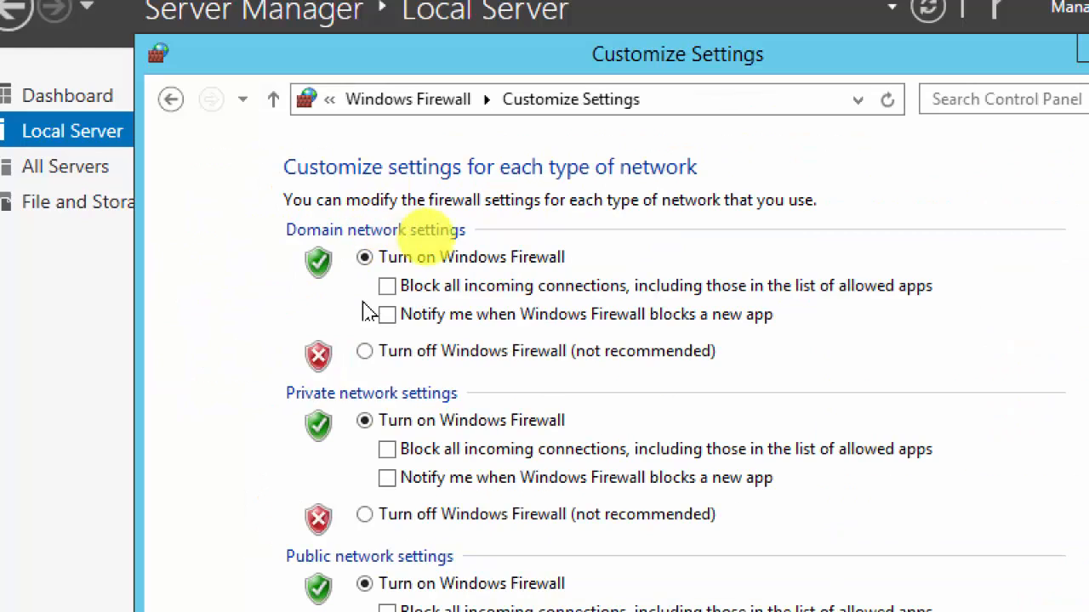
pyautogui.click(364, 351)
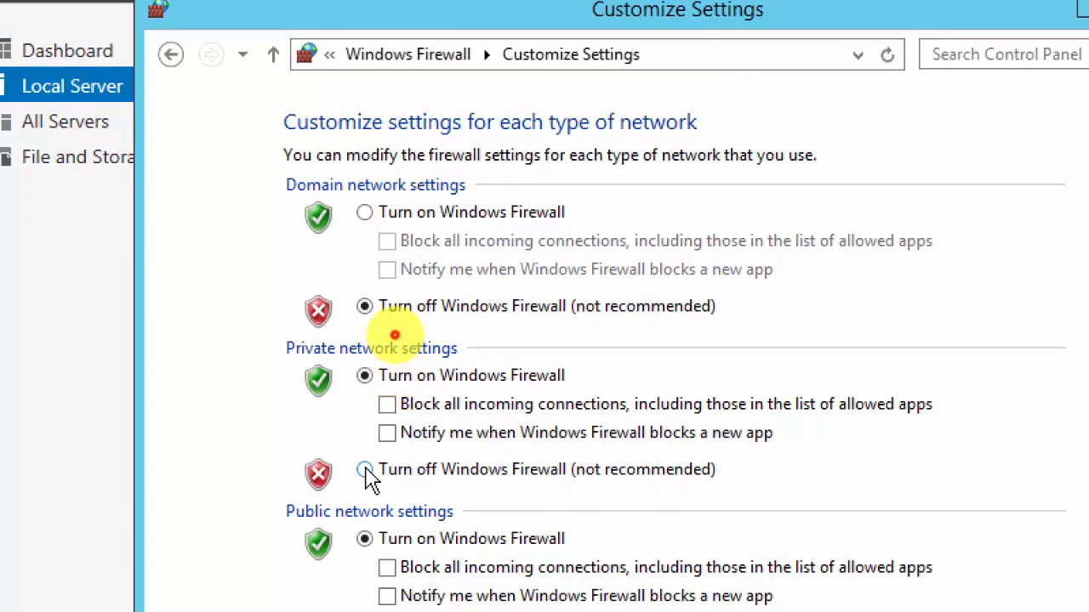
pyautogui.click(365, 472)
pyautogui.click(365, 549)
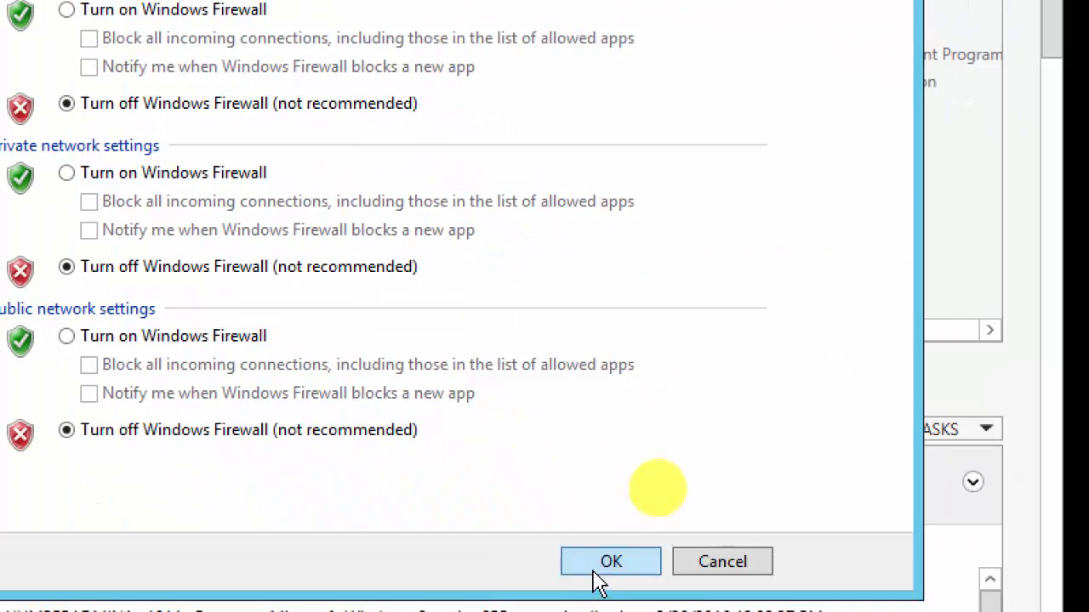
pyautogui.click(598, 575)
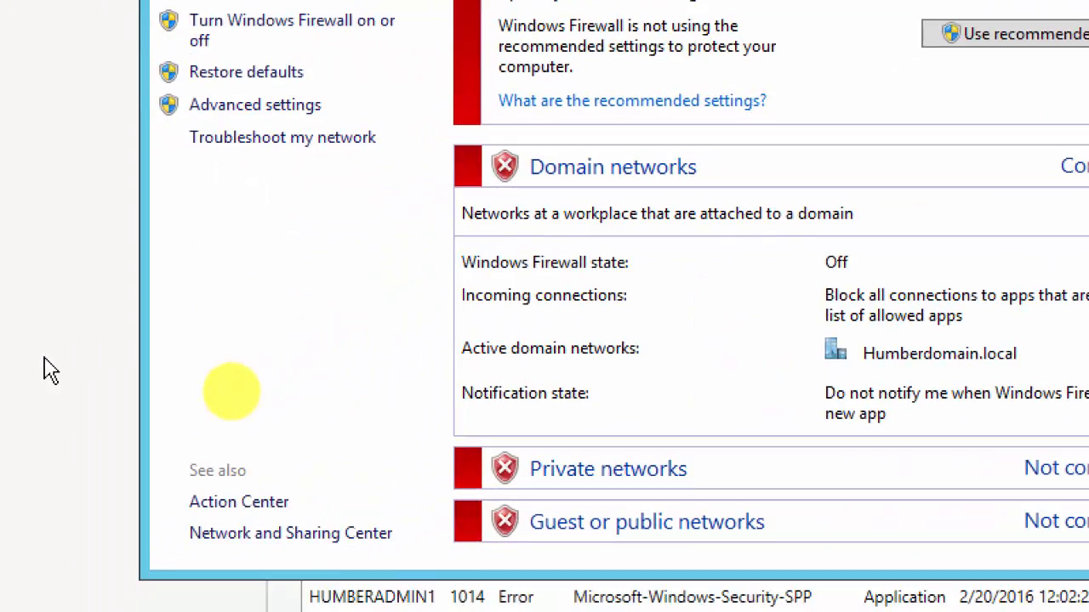
pyautogui.click(40, 445)
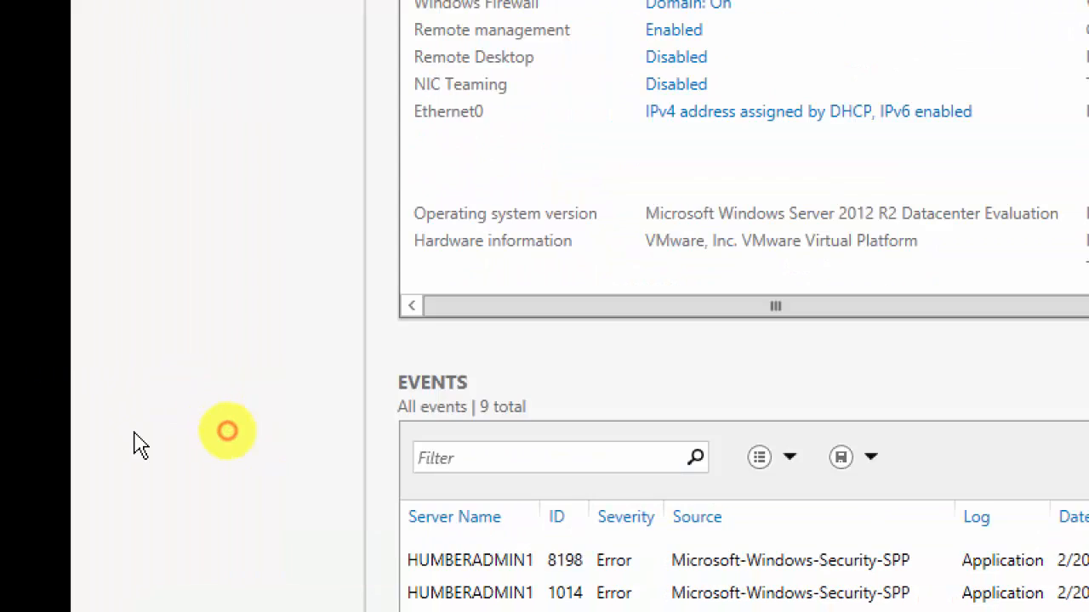
# Open a command prompt in the VM via Win+R and cmd.
pyautogui.click(284, 465)
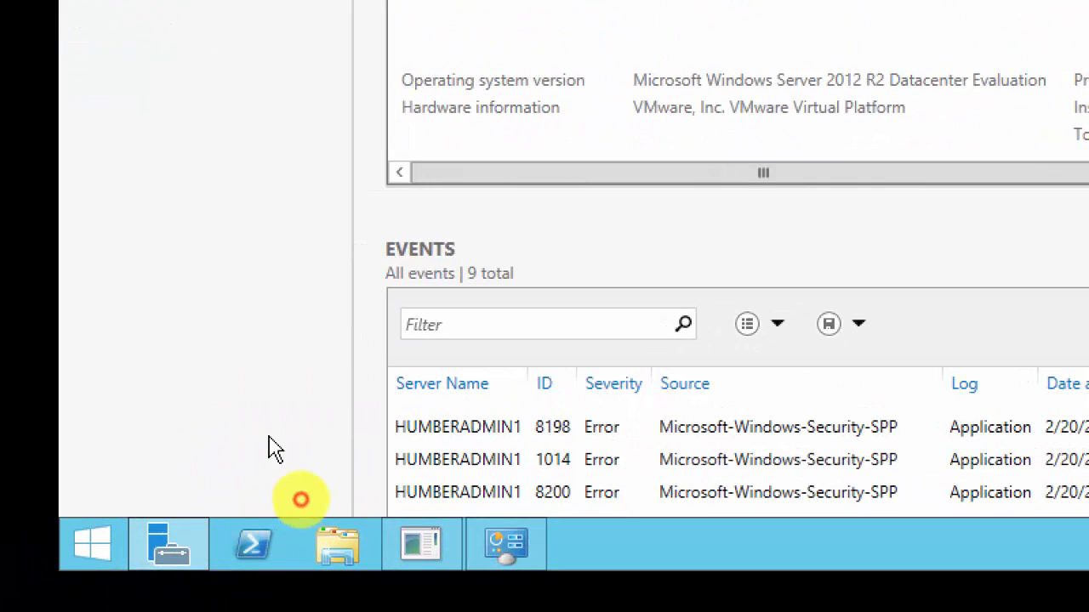
pyautogui.press('super+r')
pyautogui.write('cmd')
pyautogui.press('Return')
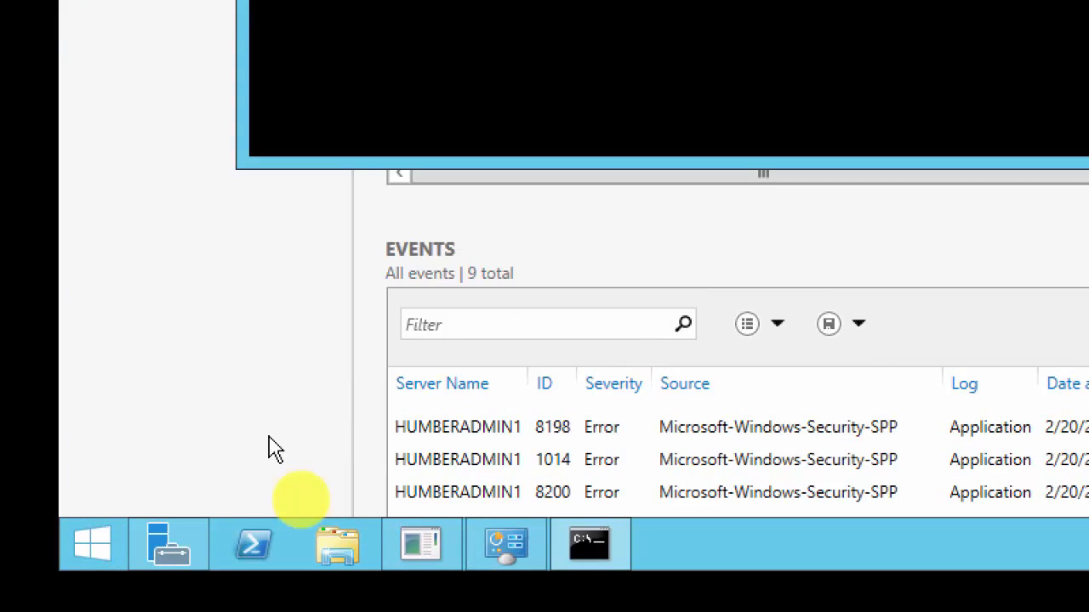
# Ping 192.168.200.1 and confirm 4 sent, 4 received, 0% loss.
pyautogui.write('ping')
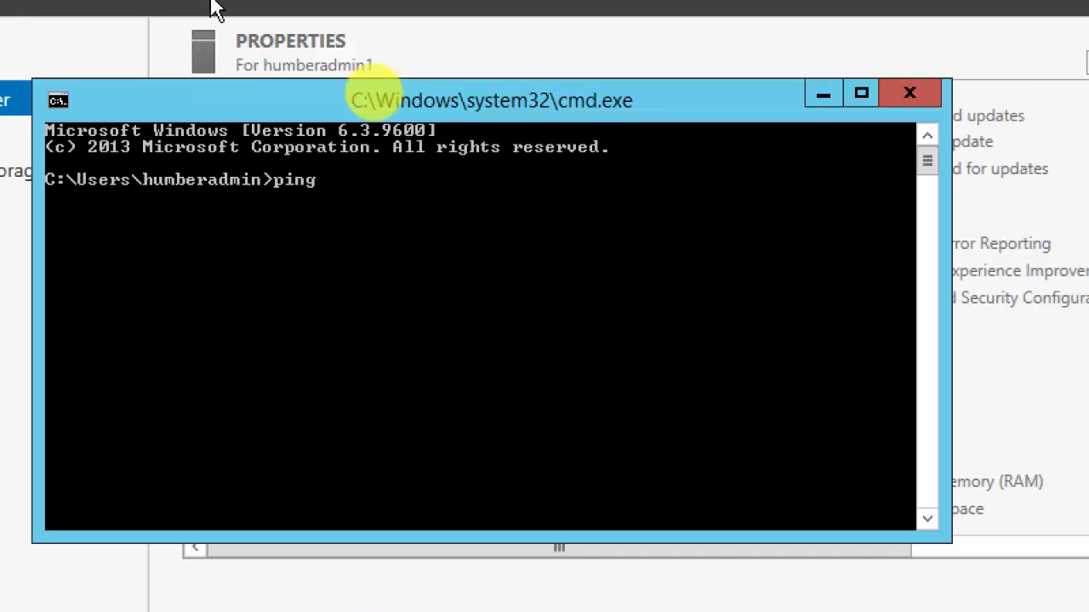
pyautogui.write(' 192.168.20')
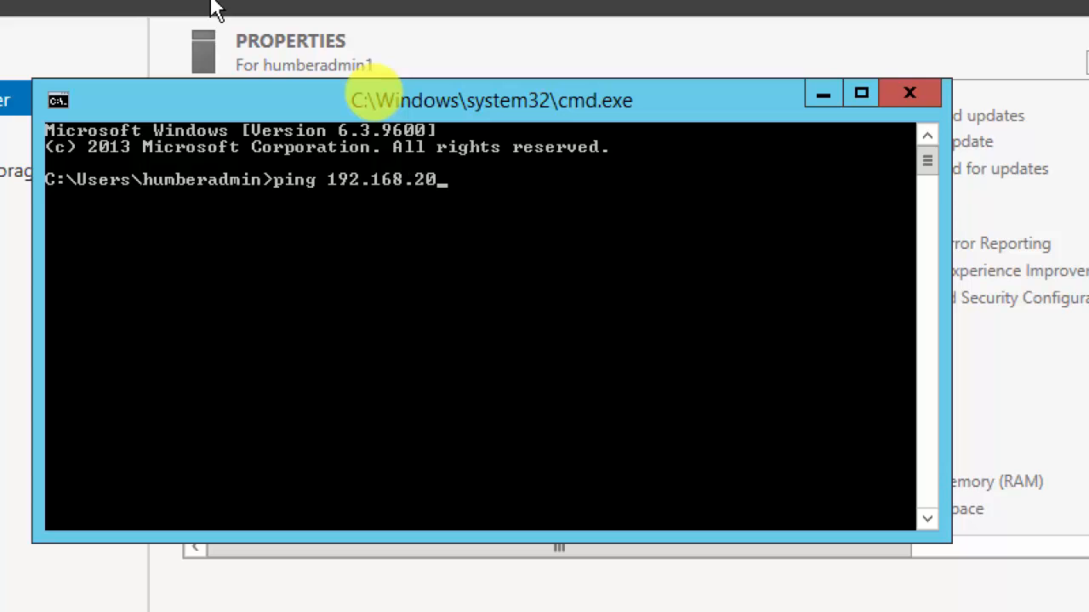
pyautogui.write('0.1')
pyautogui.press('Return')
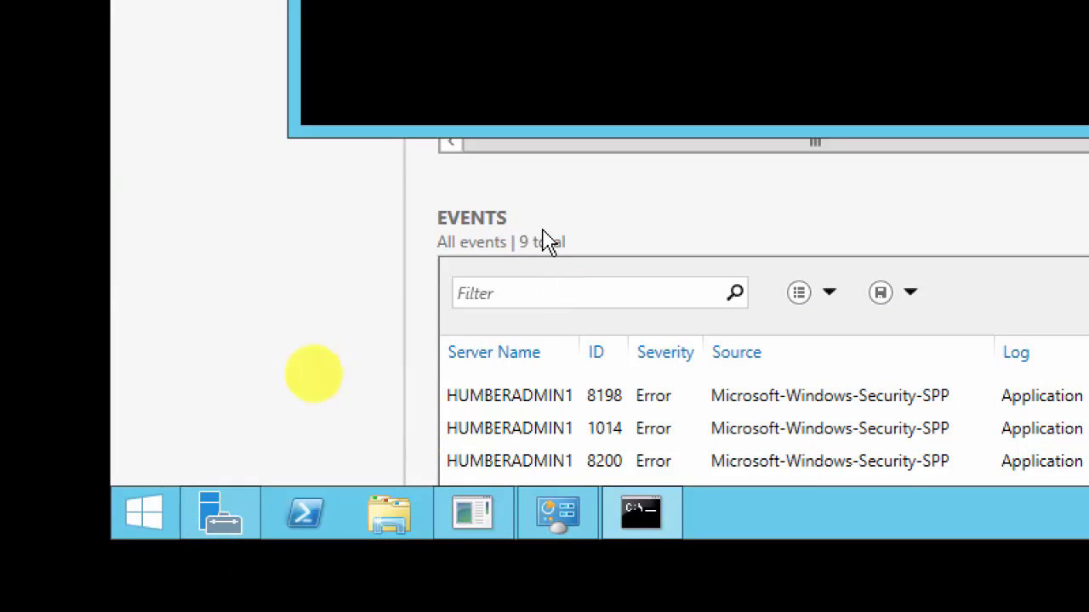
# Open the Sysprep folder through the Run box and launch sysprep.exe (System Preparation Tool 3.14).
pyautogui.press('super+r')
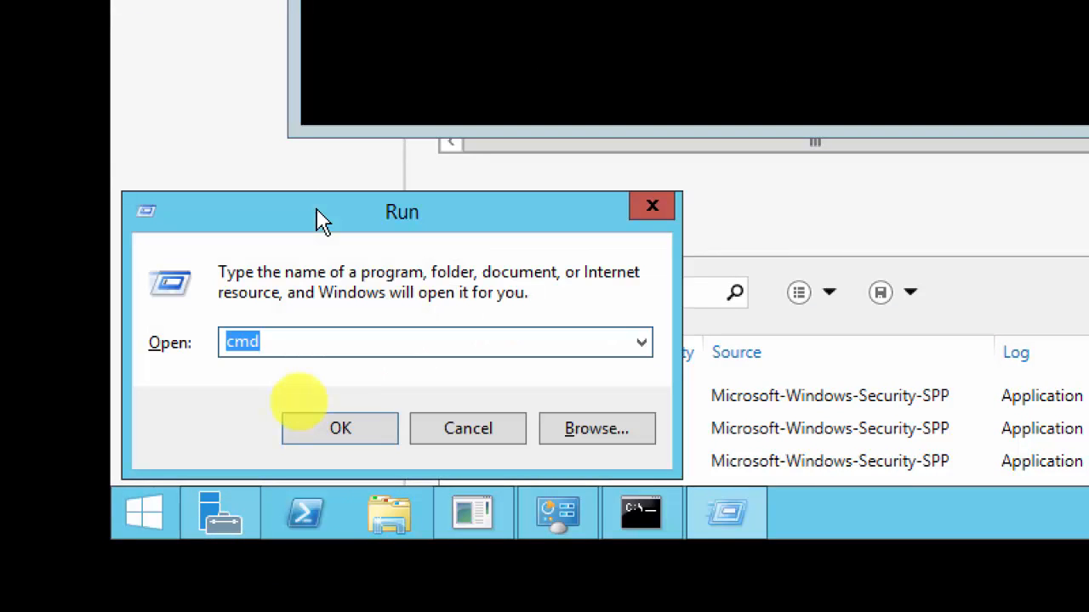
pyautogui.write('sysprep')
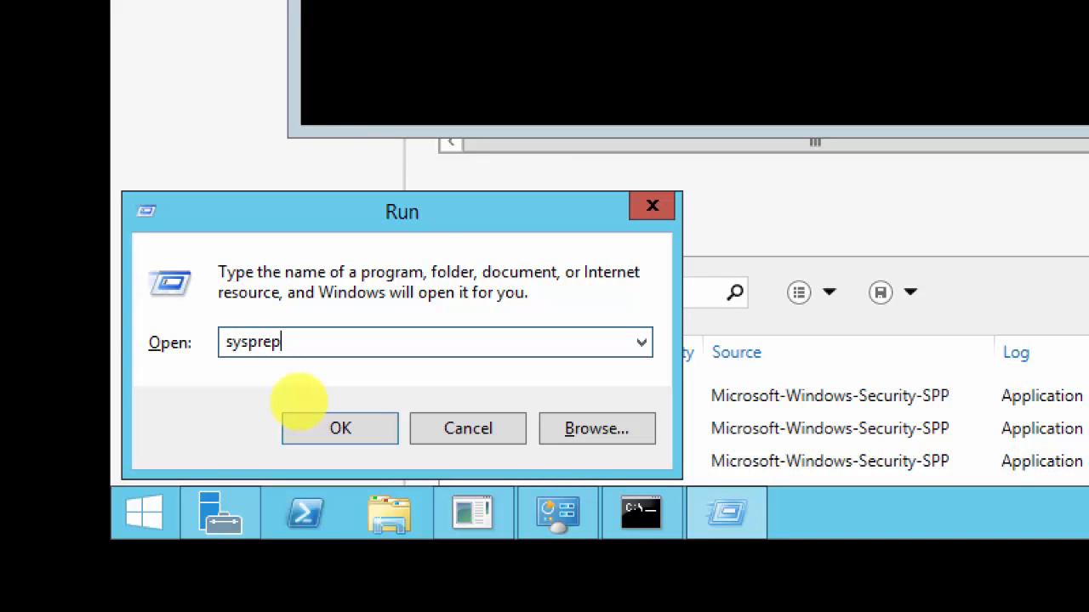
pyautogui.press('Return')
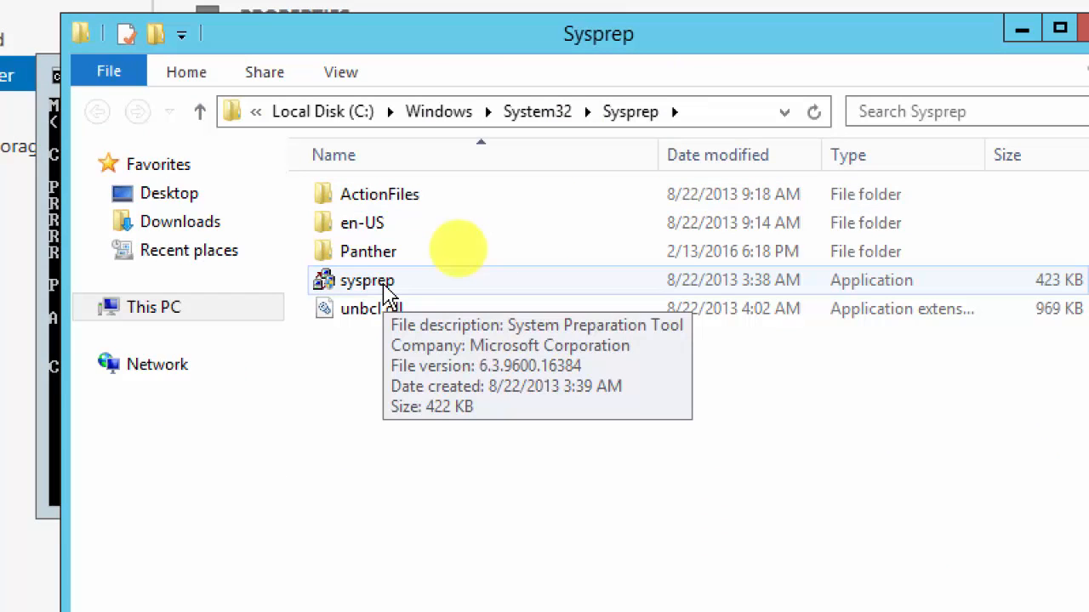
pyautogui.doubleClick(385, 287)
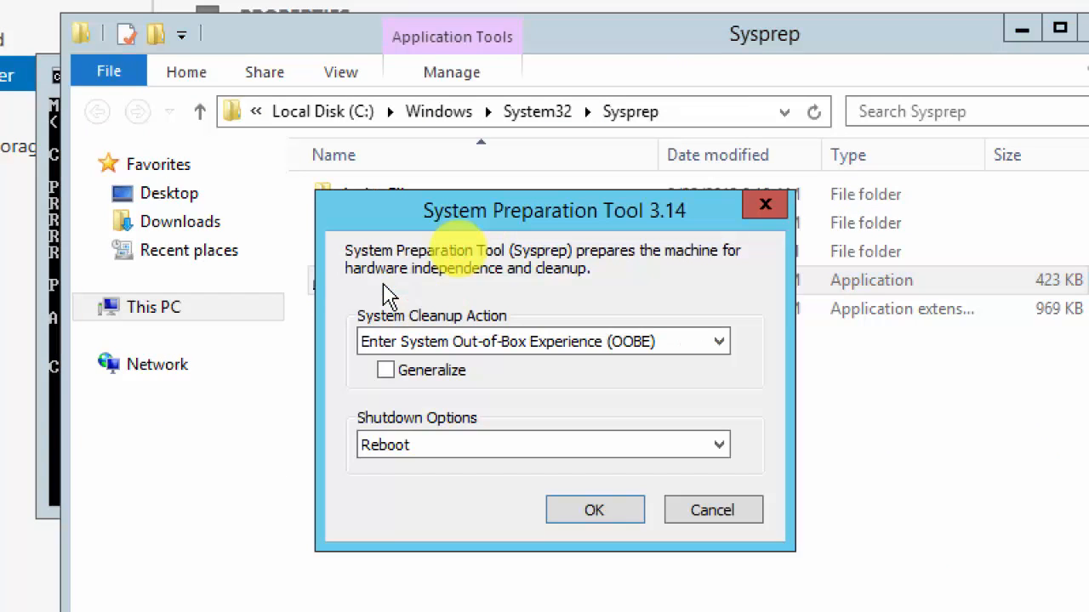
# Tick Generalize in the System Preparation Tool, keeping OOBE and Reboot selected.
pyautogui.click(386, 372)
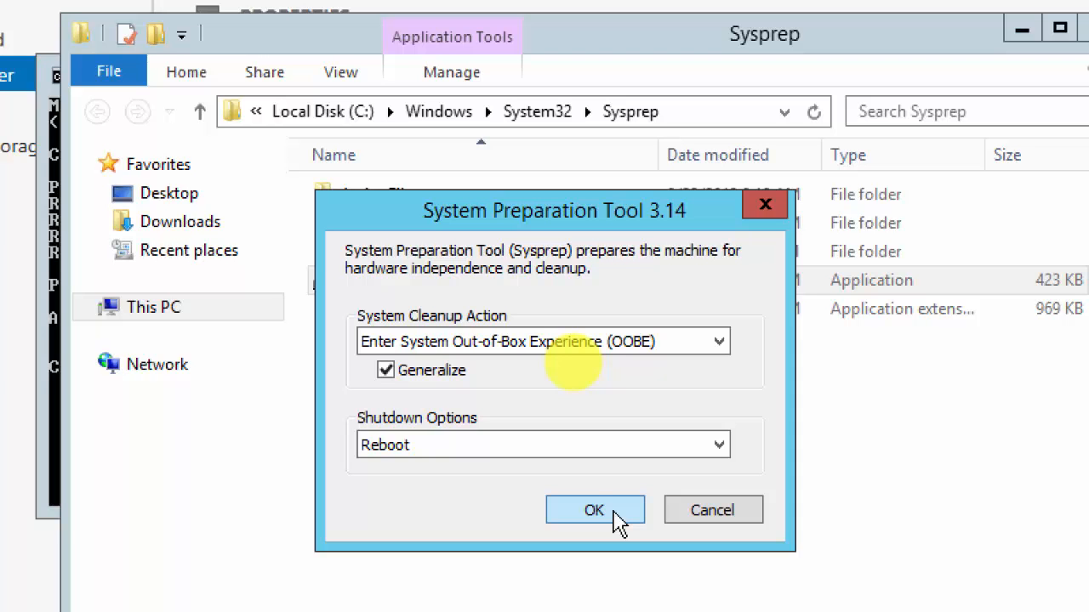
# Launch msconfig and switch System Configuration to its Boot tab.
pyautogui.press('super+r')
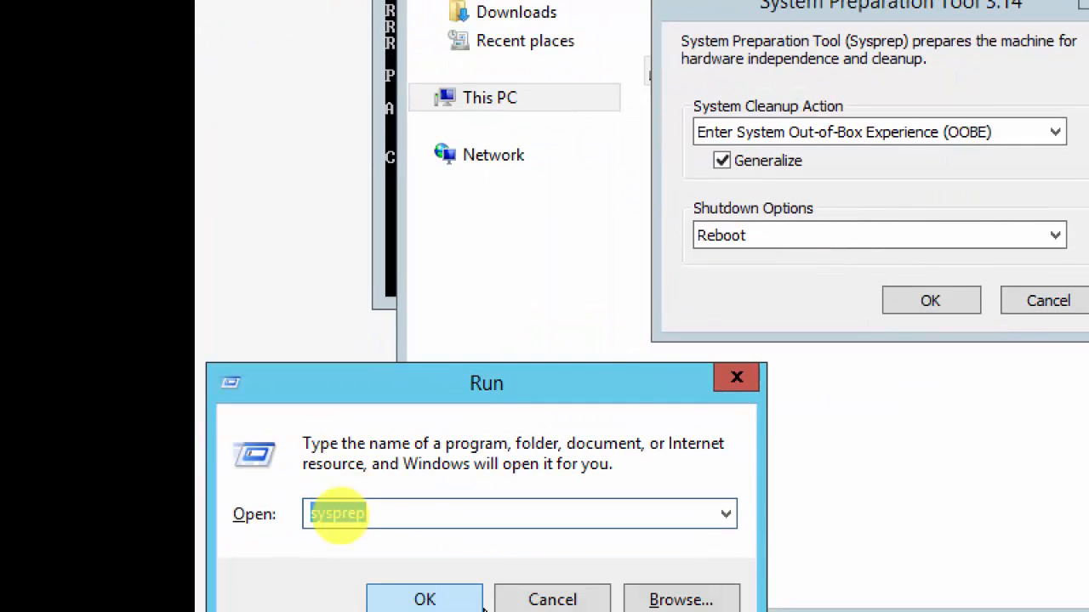
pyautogui.write('msconfig')
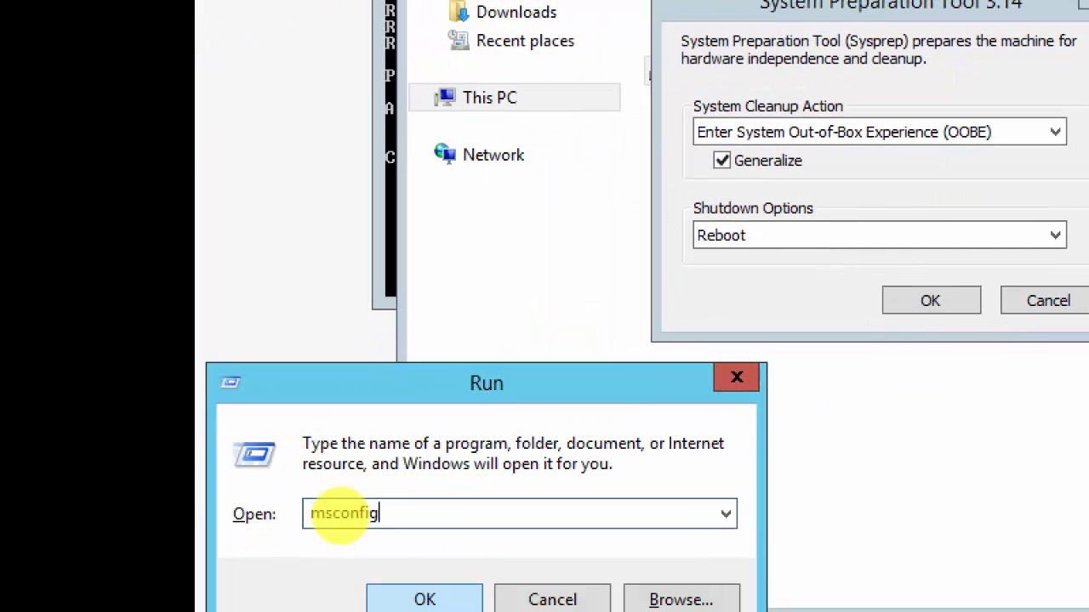
pyautogui.press('Return')
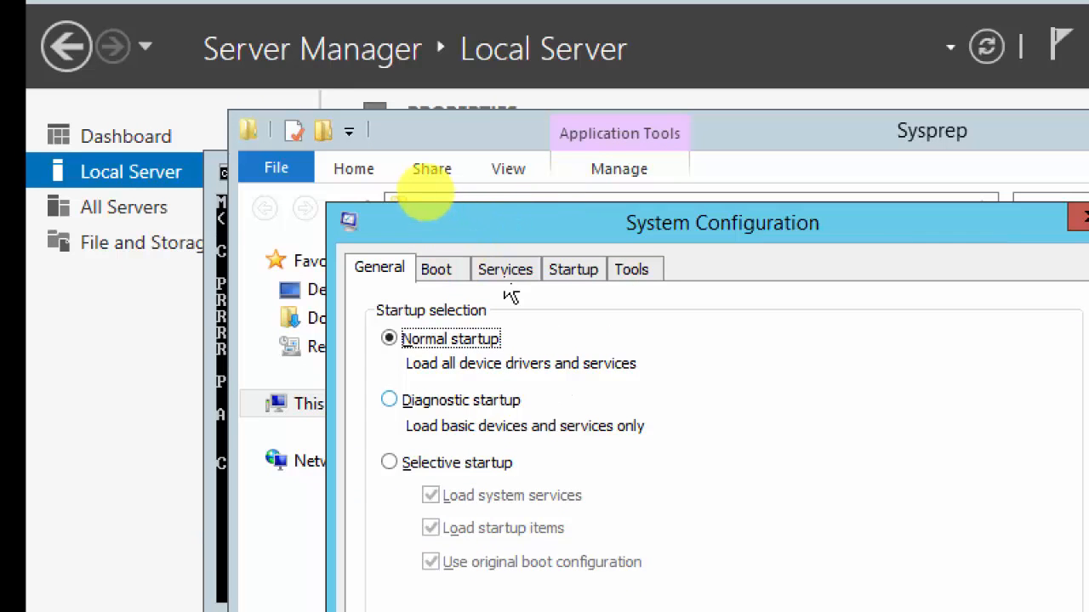
pyautogui.click(441, 274)
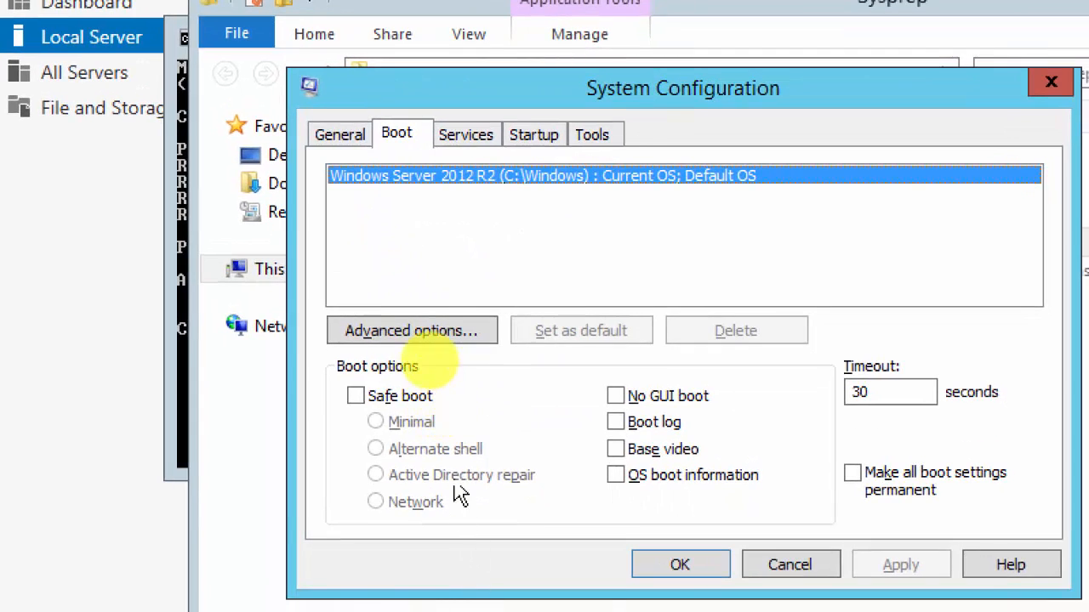
# Inspect the 30-second boot timeout and toggle boot logging on, then back off.
pyautogui.click(892, 391)
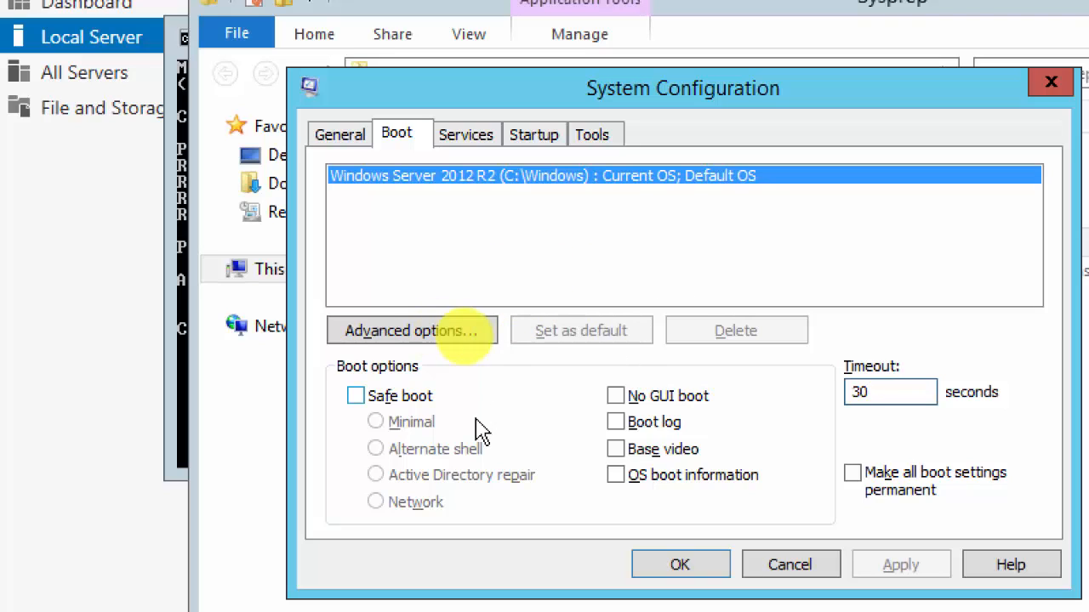
pyautogui.click(616, 423)
pyautogui.click(616, 423)
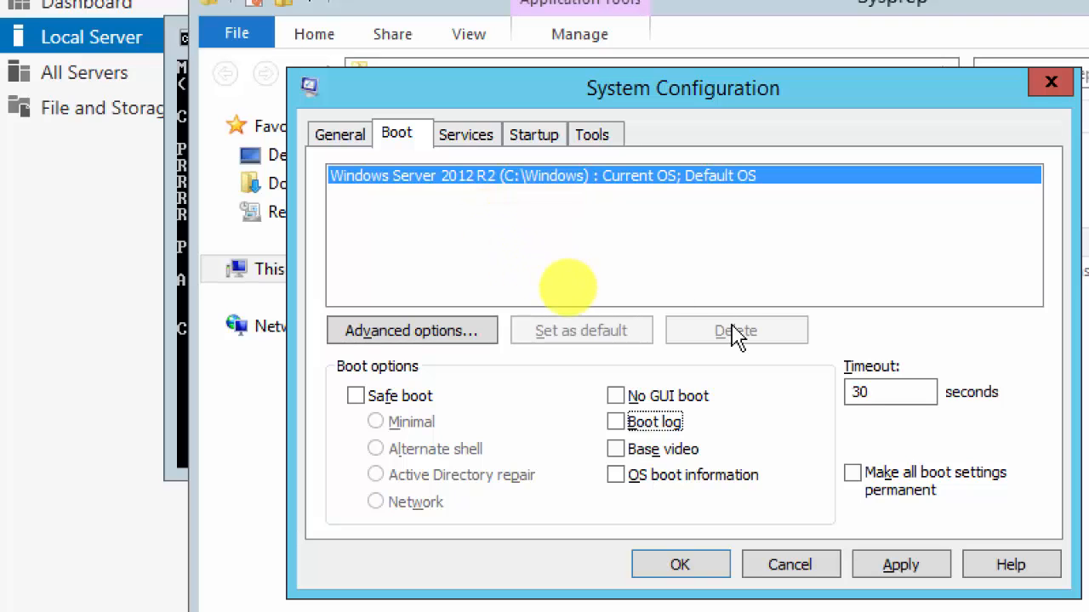
# Browse the Tools, Startup, Services and General tabs, then cancel System Configuration without changes.
pyautogui.click(594, 138)
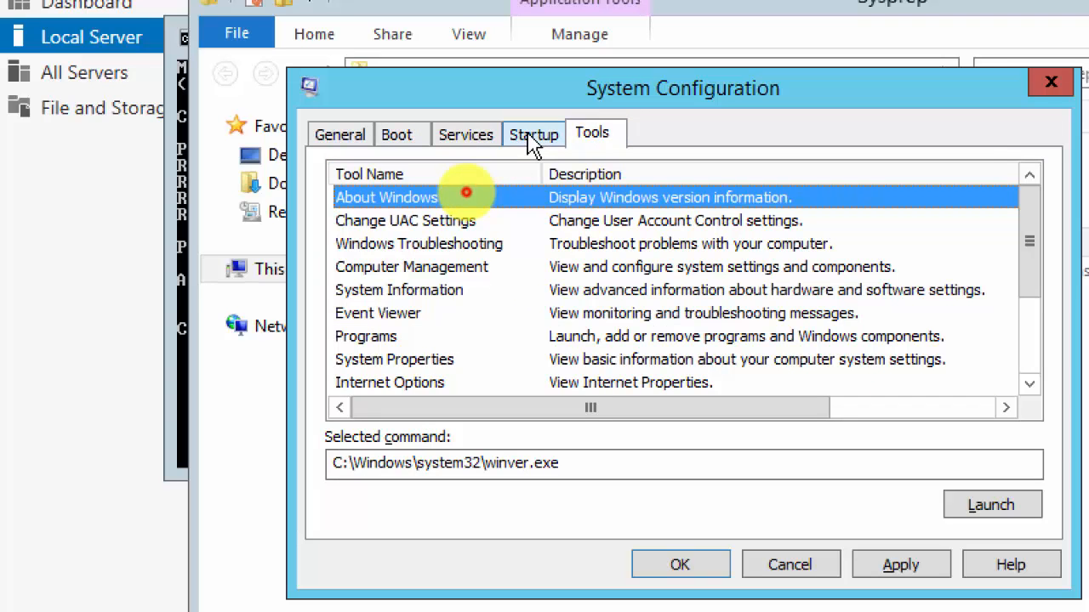
pyautogui.click(531, 139)
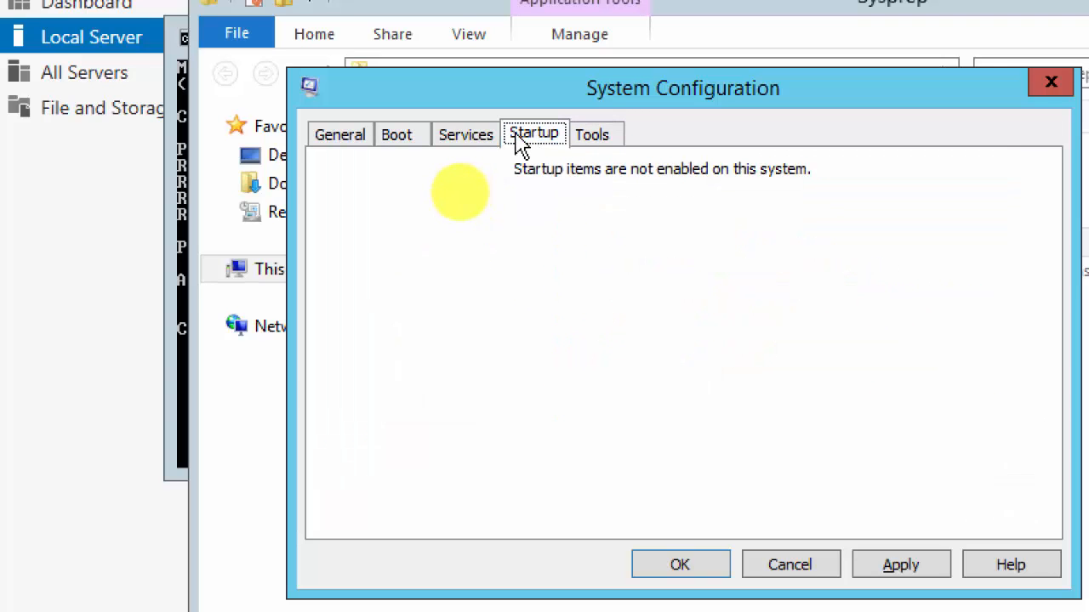
pyautogui.click(475, 141)
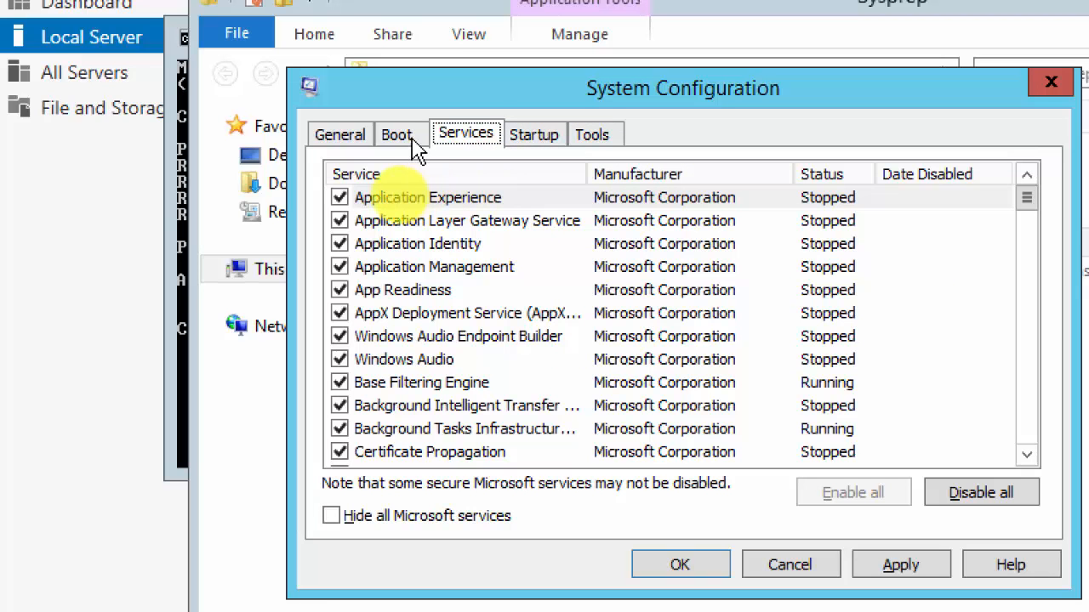
pyautogui.click(341, 139)
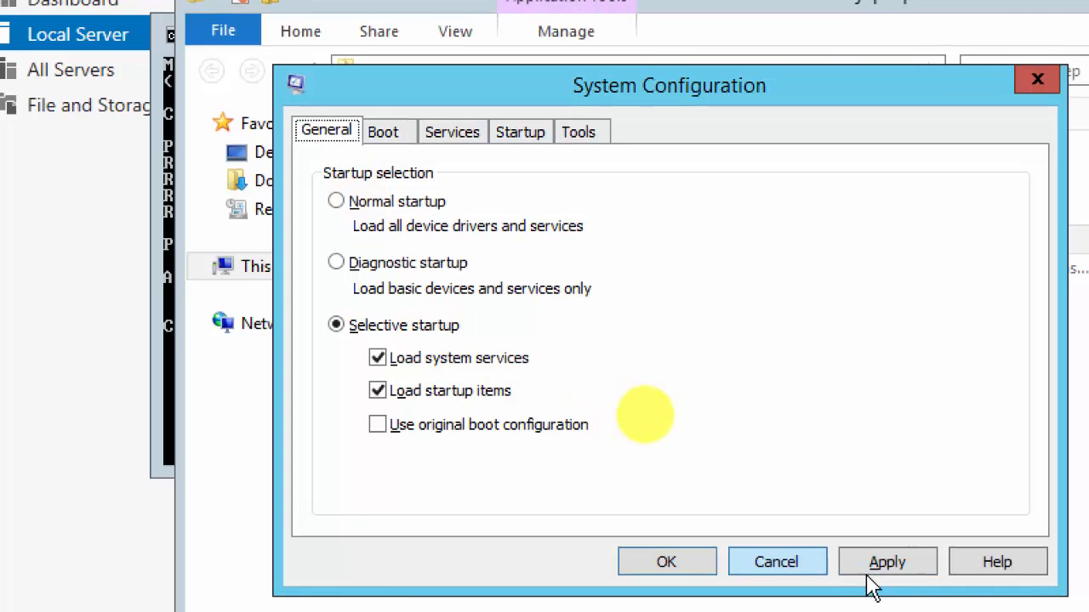
pyautogui.click(770, 575)
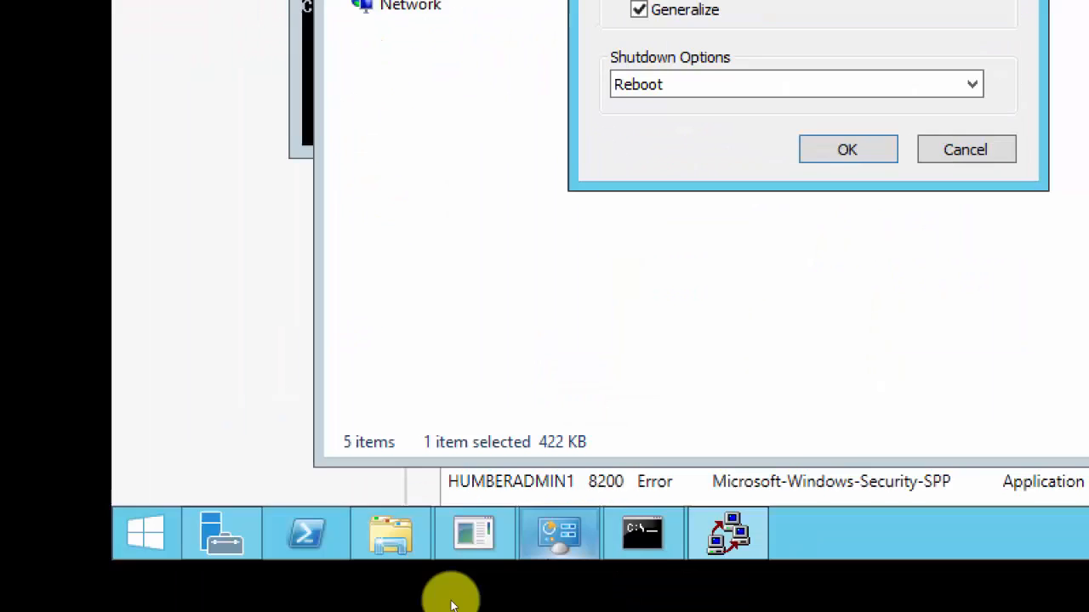
# Reset the Magnifier to 100% and permanently dismiss the VMware Tools reminder with Never Remind Me.
pyautogui.moveTo(535, 514)
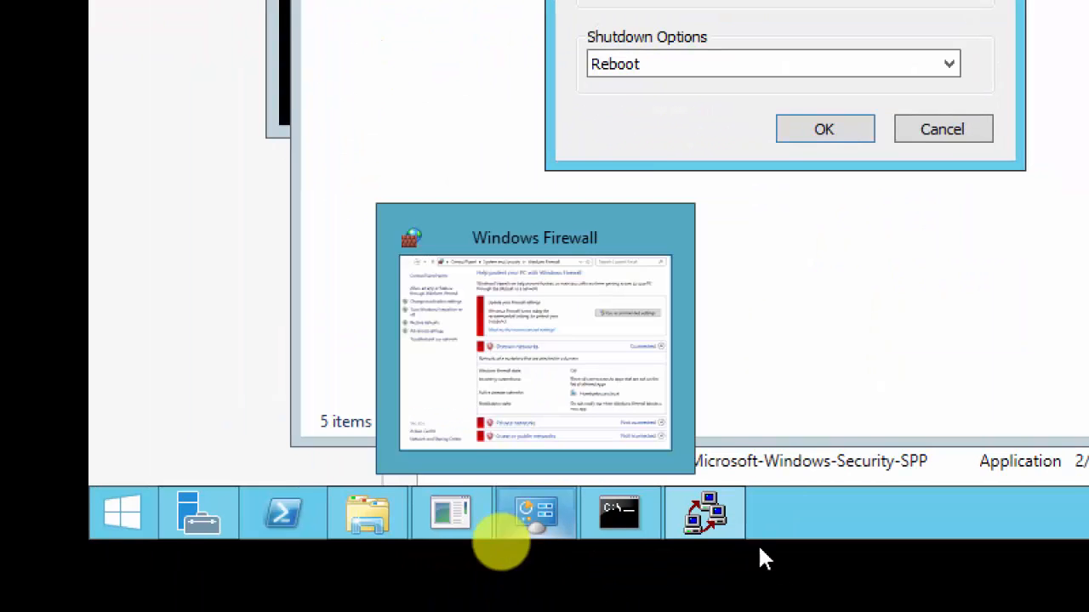
pyautogui.moveTo(710, 515)
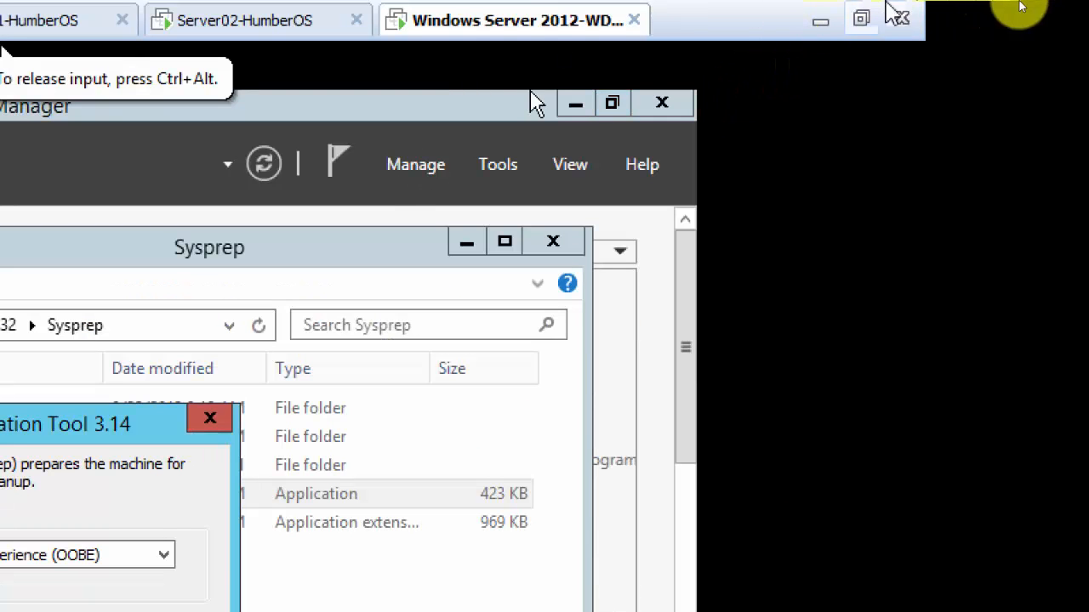
pyautogui.click(860, 19)
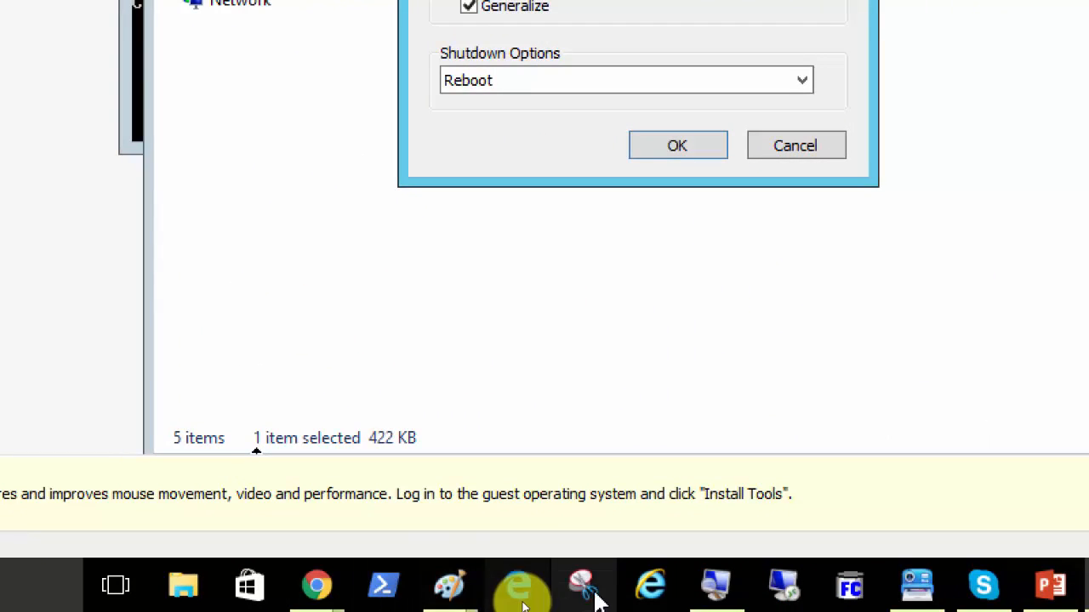
pyautogui.click(715, 587)
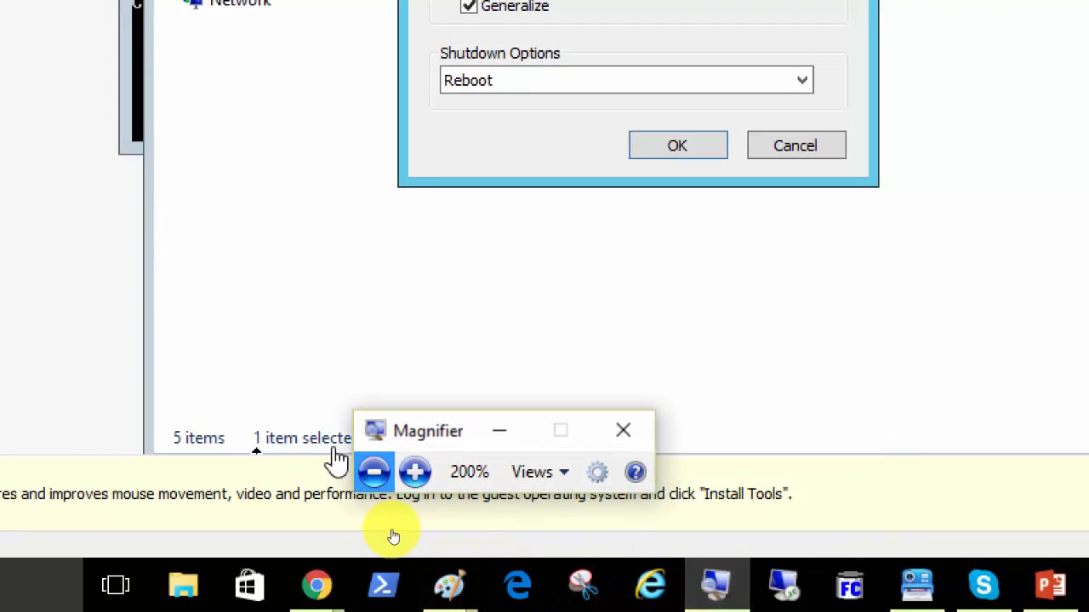
pyautogui.click(374, 473)
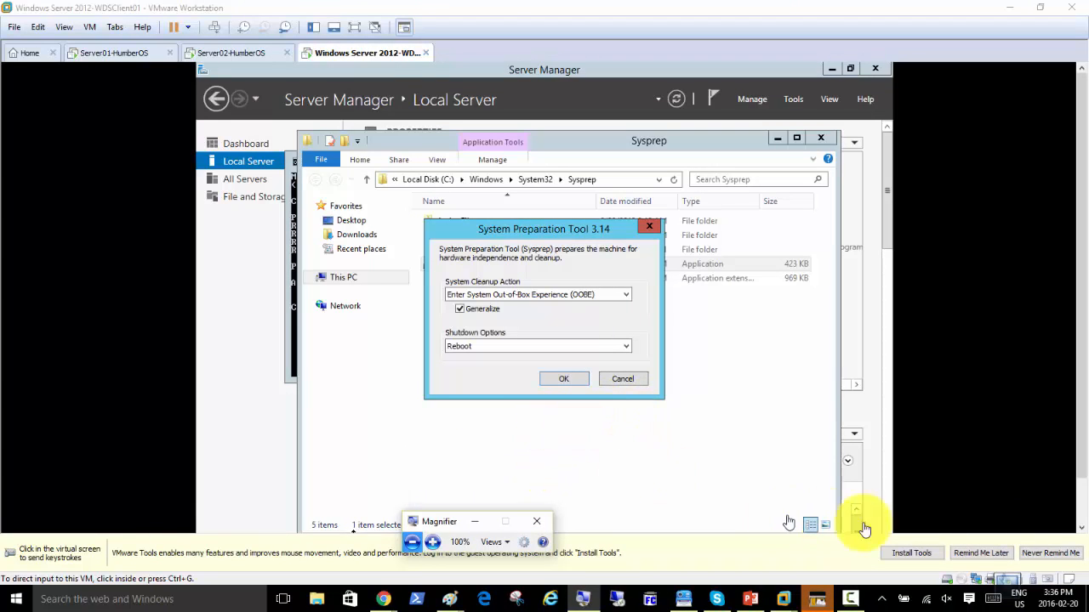
pyautogui.click(1049, 554)
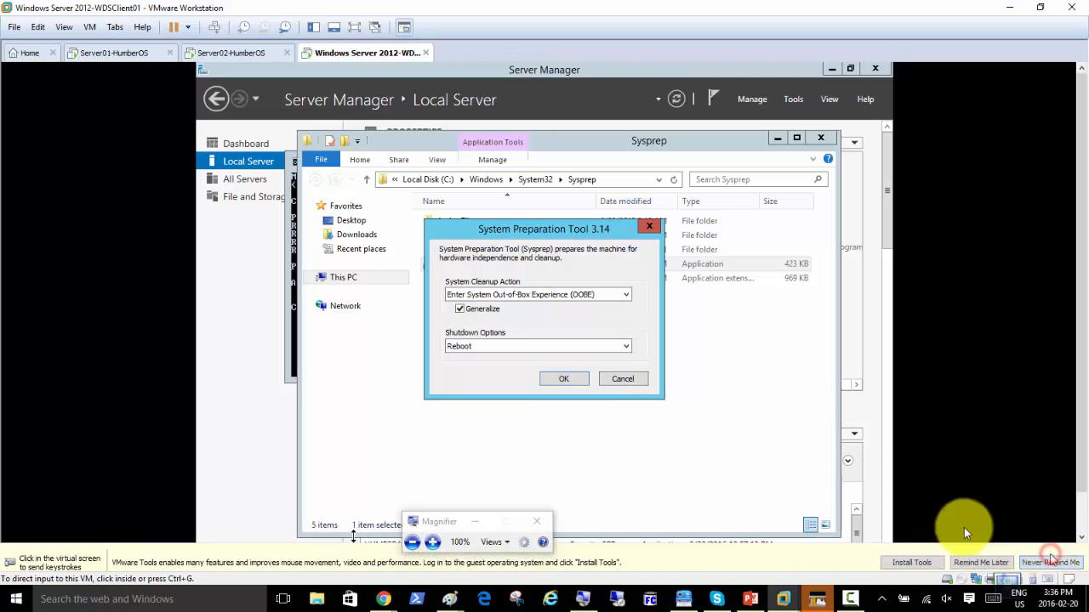
pyautogui.click(562, 379)
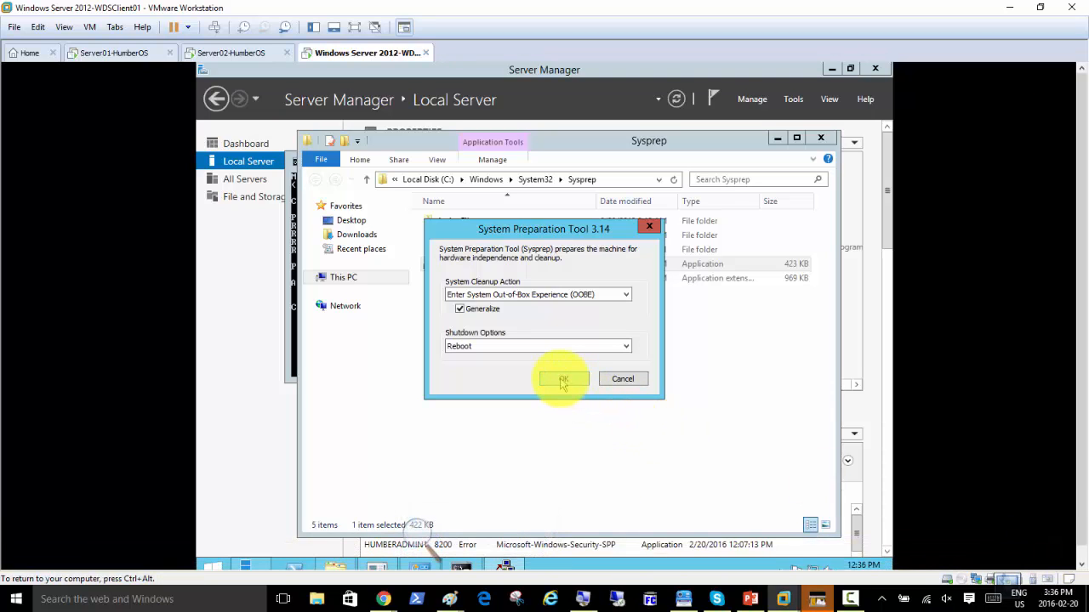
# Run Sysprep with OOBE, Generalize and Reboot so the guest restarts into PXE boot.
pyautogui.click(562, 380)
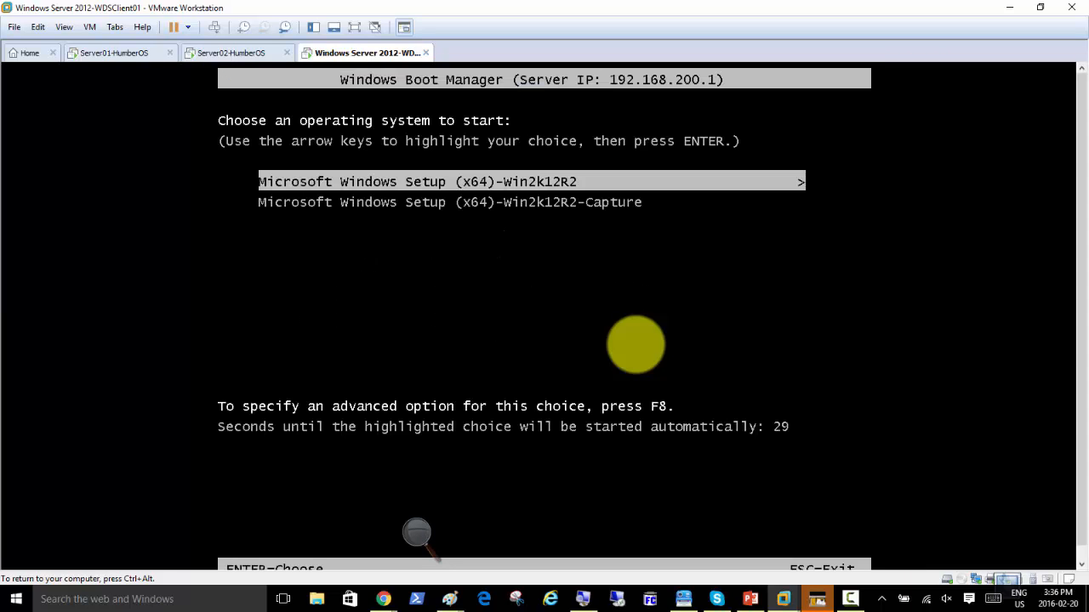
# Highlight the Microsoft Windows Setup (x64)-Win2k12R2-Capture entry in Windows Boot Manager.
pyautogui.press('Down')
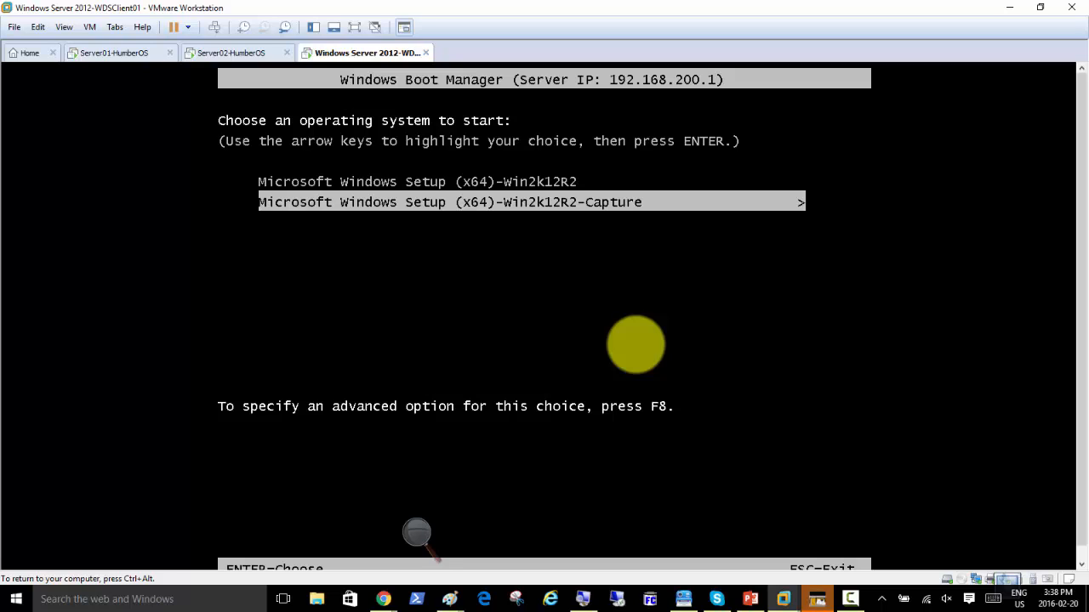
# Boot the Win2k12R2-Capture entry and release input from the VM while capture.wim loads.
pyautogui.press('Return')
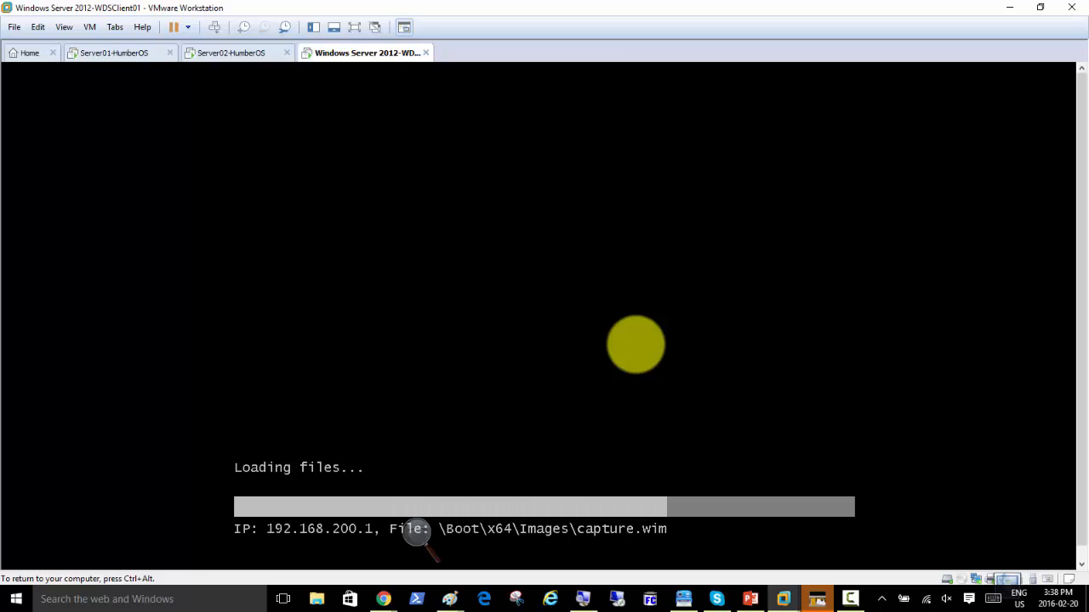
pyautogui.hotkey('ctrl', 'alt')
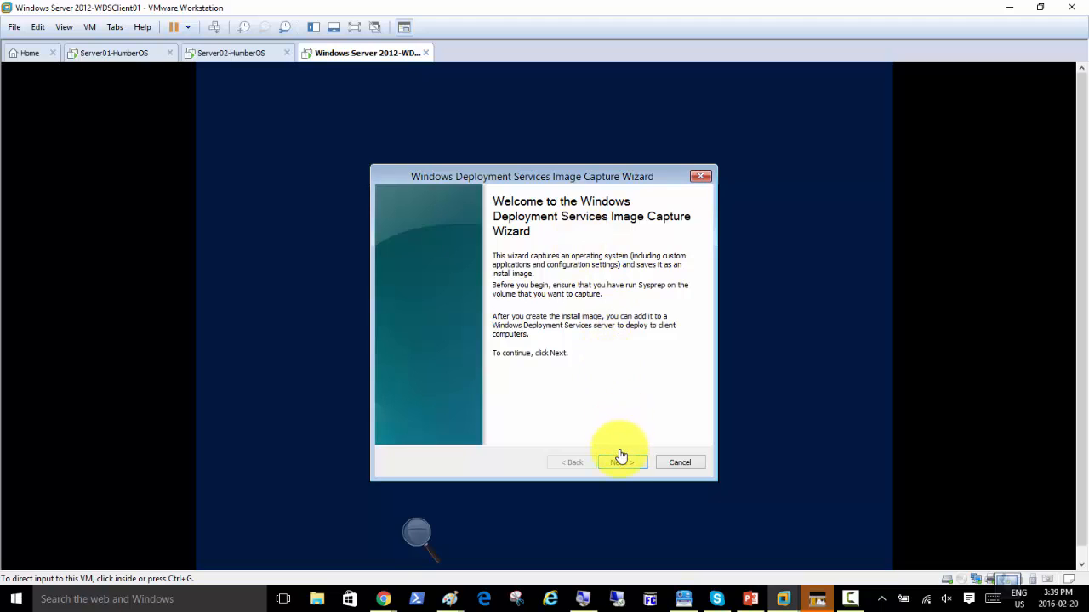
# Advance the Image Capture Wizard from its Welcome page to Directory to Capture.
pyautogui.click(622, 466)
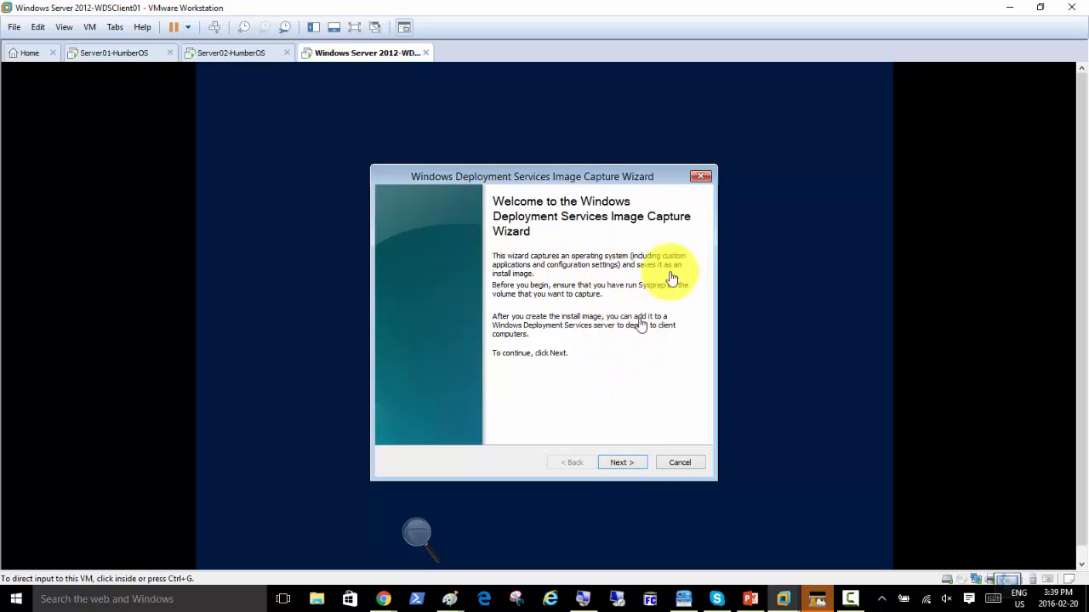
pyautogui.click(619, 466)
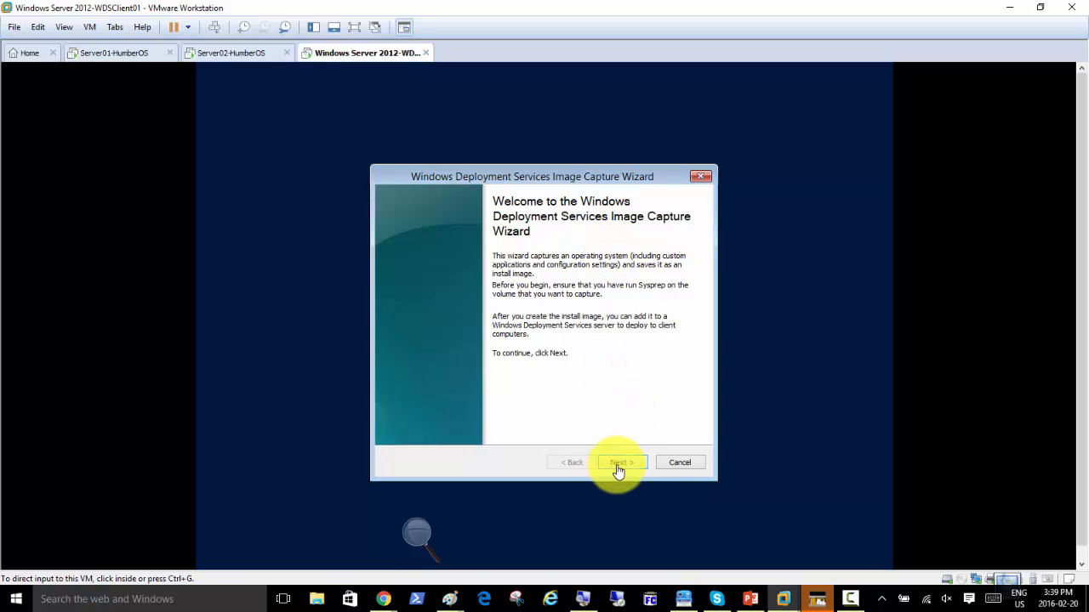
pyautogui.click(618, 468)
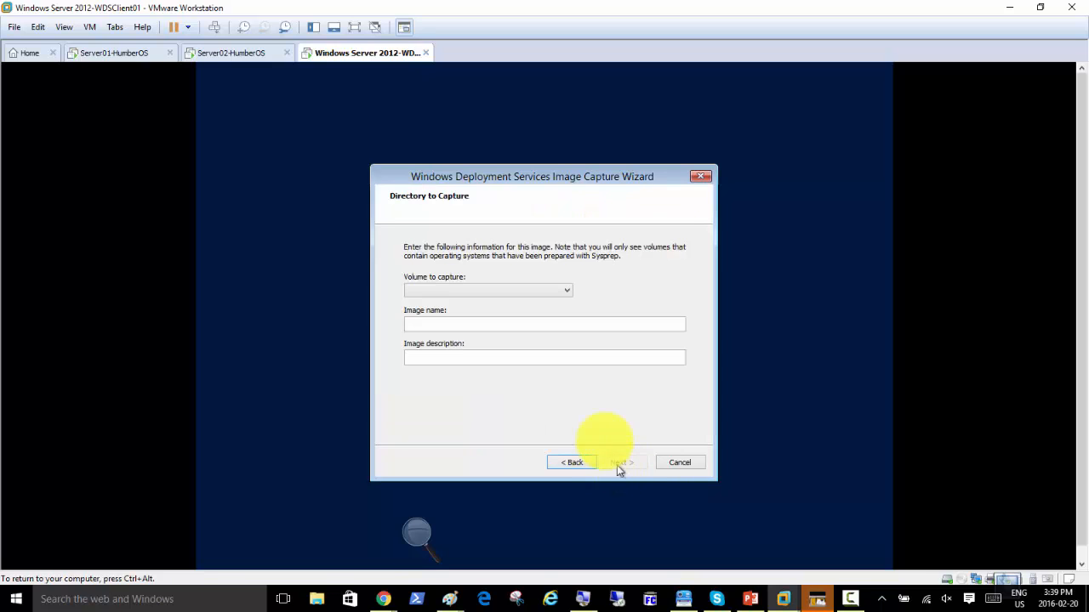
# Drop down the Volume to capture list, which offers only D:\.
pyautogui.click(569, 292)
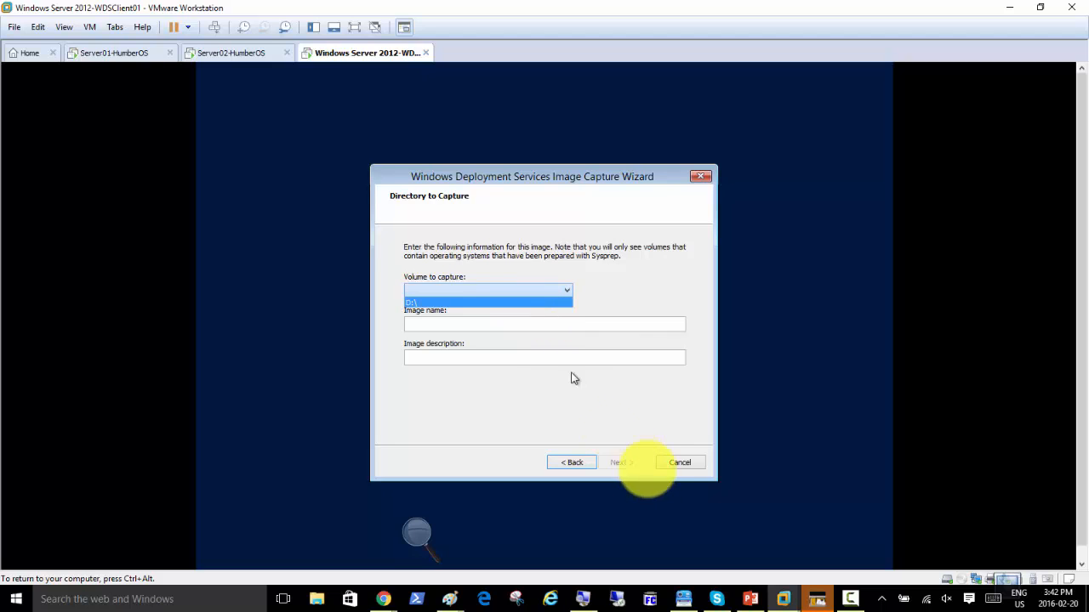
pyautogui.click(852, 601)
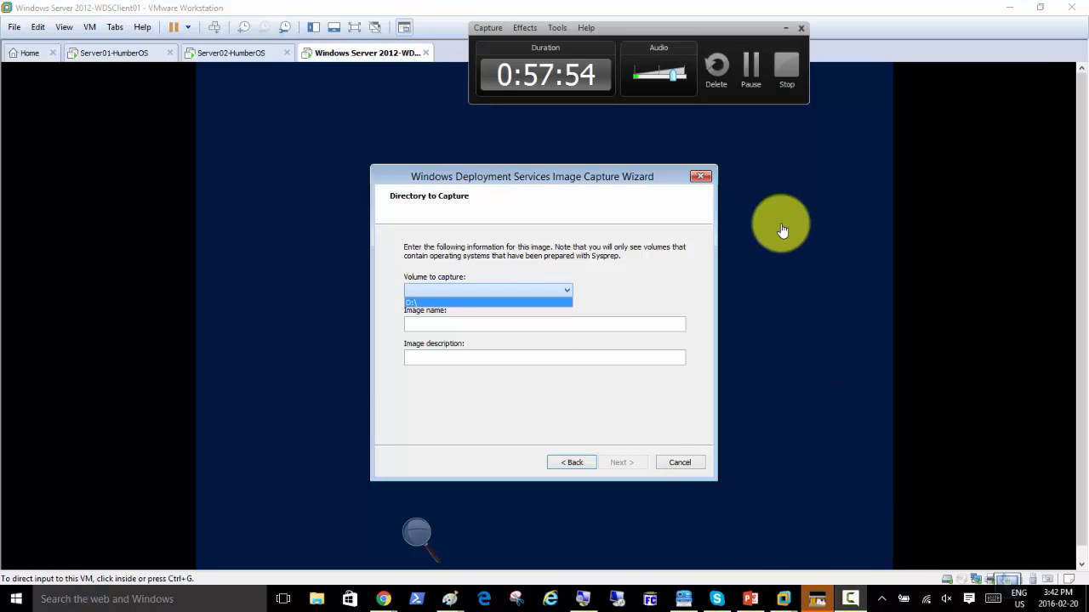
pyautogui.click(750, 68)
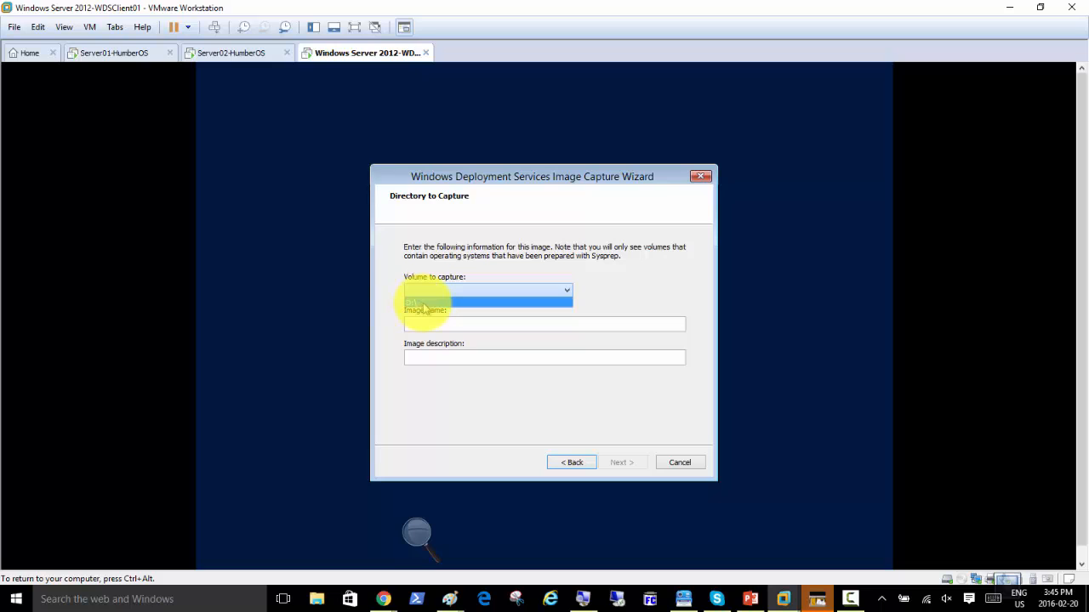
# Choose D:\ as the capture volume and name the image Accounts-Win2k12R2, without the .wim extension.
pyautogui.click(423, 303)
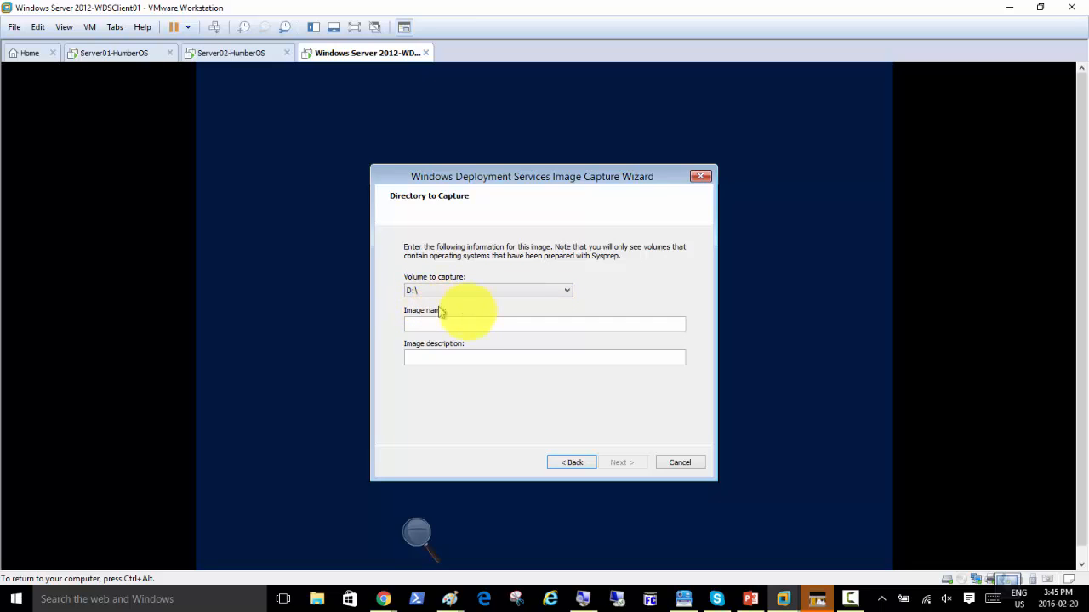
pyautogui.click(457, 323)
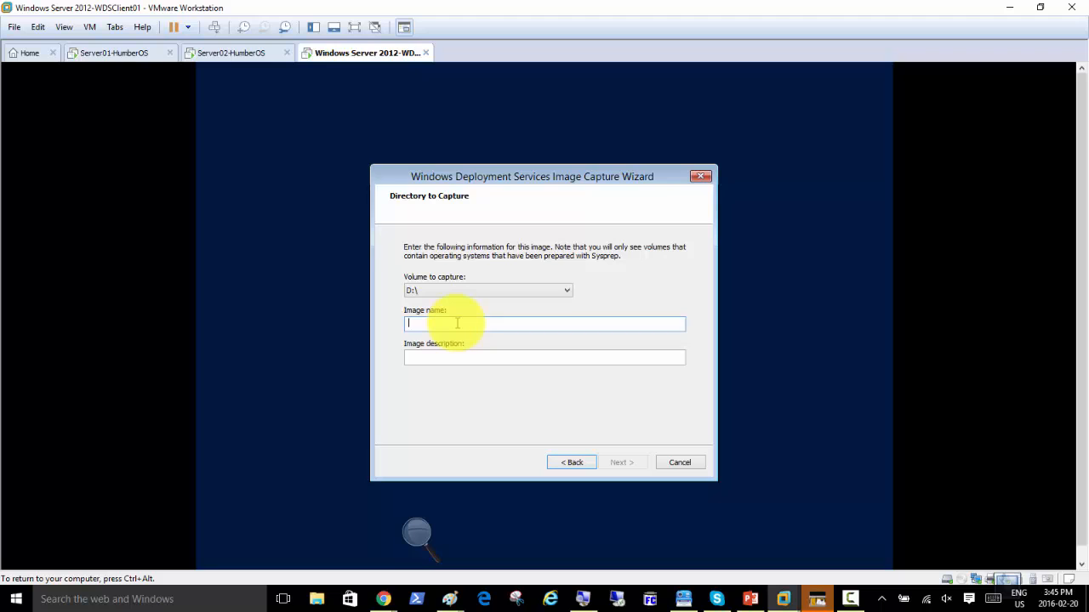
pyautogui.write('Accounts-Win2k12R2.wim')
pyautogui.hotkey('ctrl', 'a')
pyautogui.click(457, 324)
pyautogui.press('BackSpace')
pyautogui.press('BackSpace')
pyautogui.press('BackSpace')
pyautogui.press('BackSpace')
# Copy Accounts-Win2k12R2 into the image description field and continue the wizard.
pyautogui.hotkey('ctrl', 'a')
pyautogui.hotkey('ctrl', 'c')
pyautogui.press('Tab')
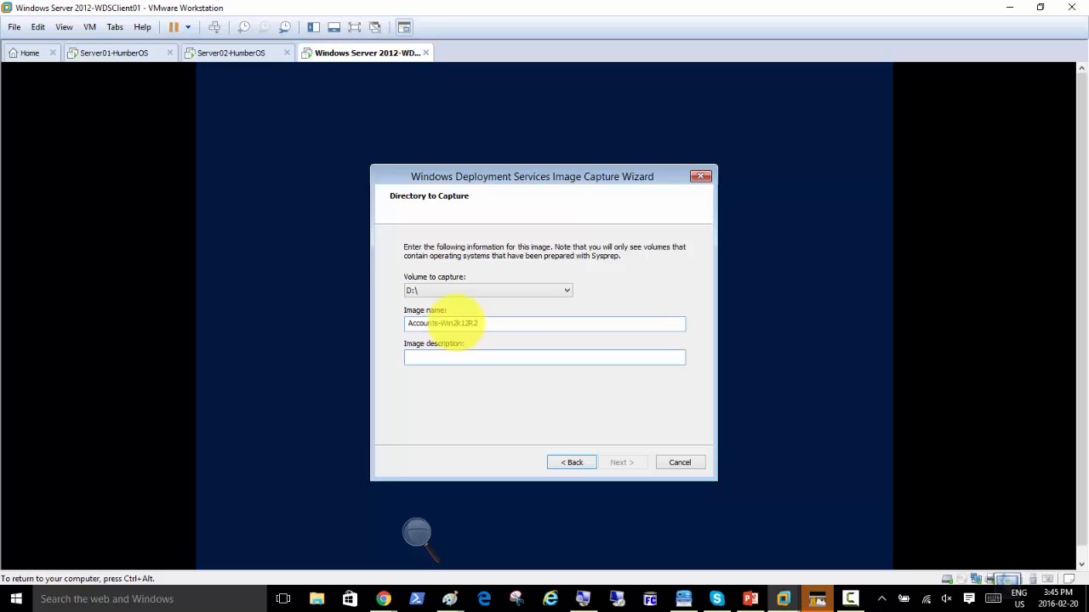
pyautogui.hotkey('ctrl', 'v')
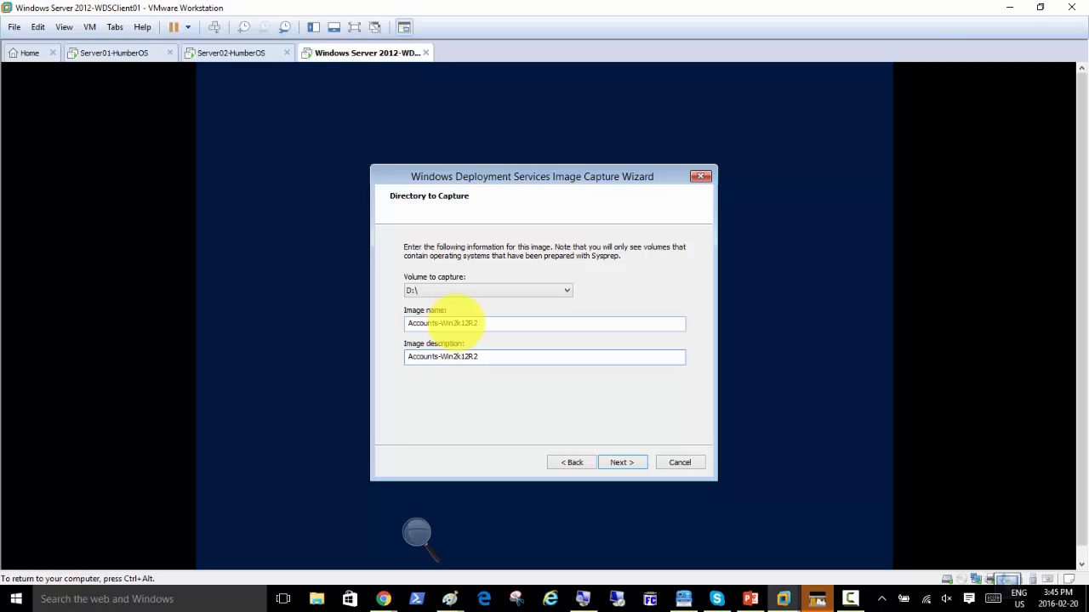
pyautogui.click(621, 463)
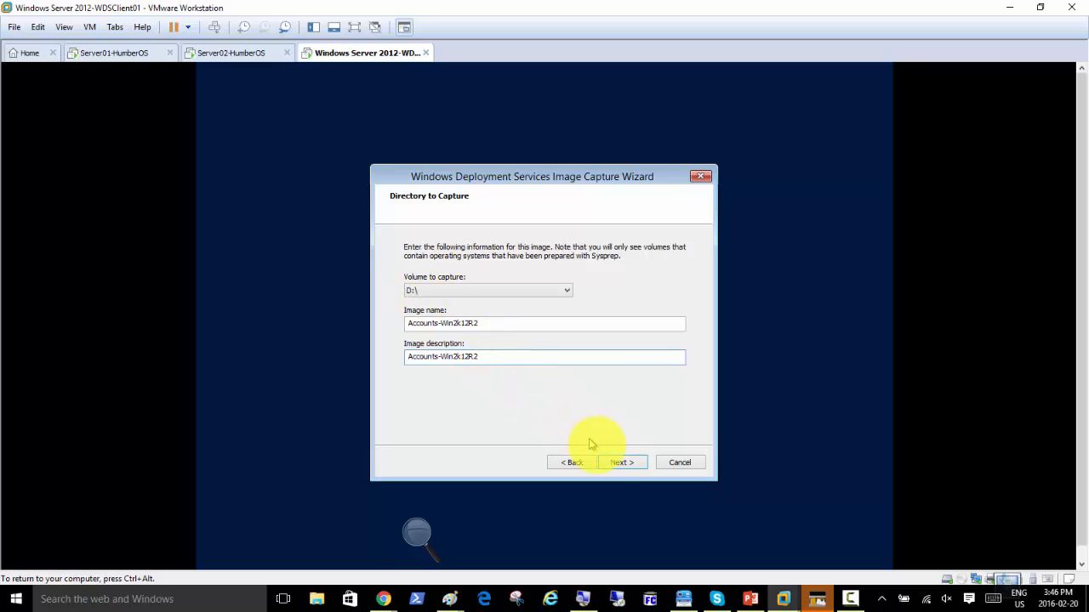
# Move on to the New Image Location page and magnify the screen to 200%.
pyautogui.click(615, 461)
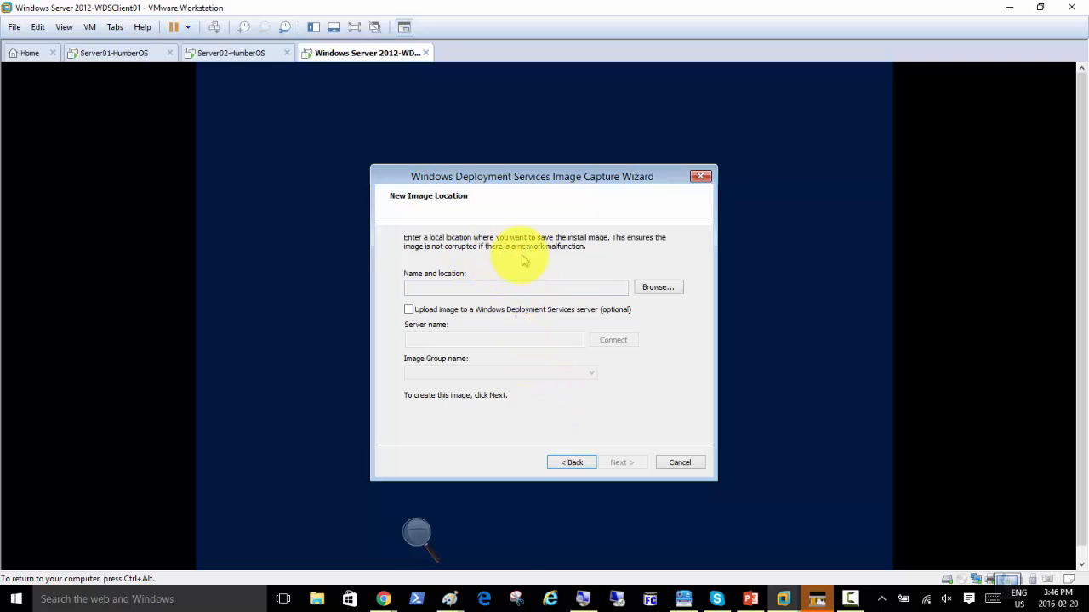
pyautogui.click(417, 534)
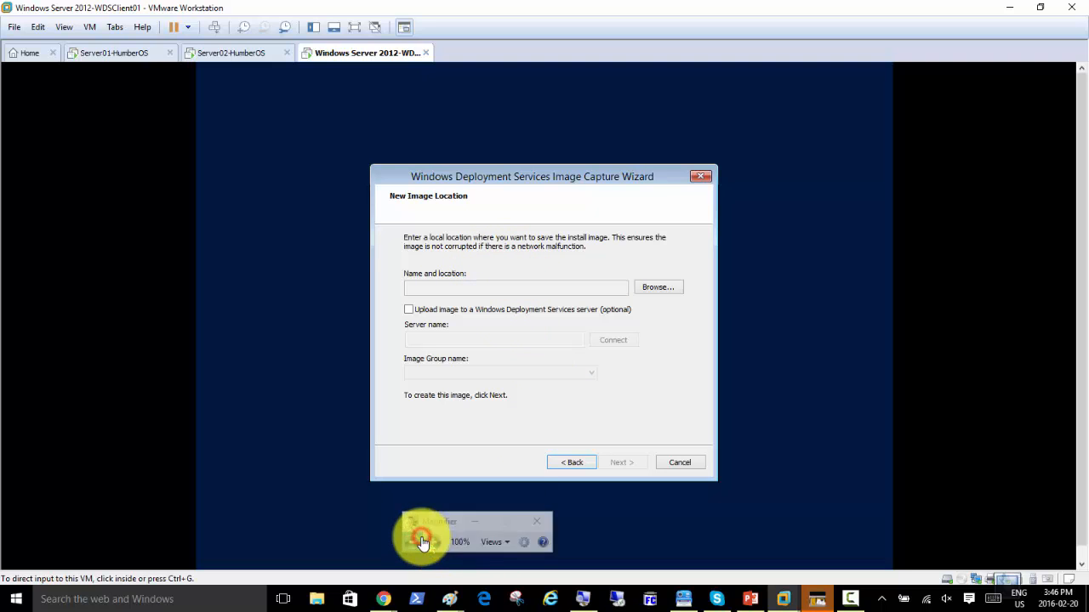
pyautogui.click(434, 544)
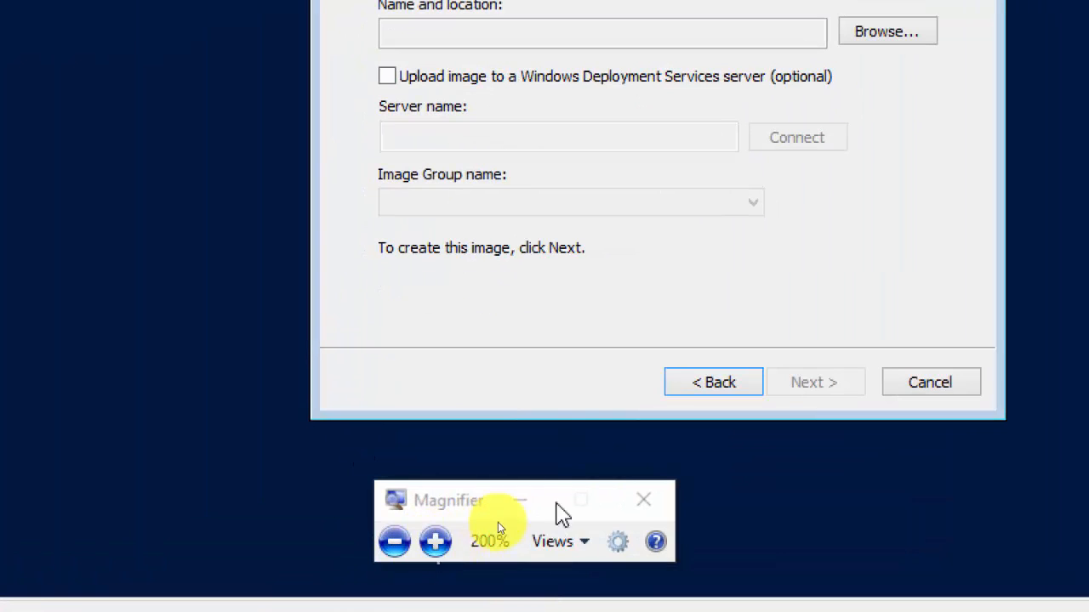
pyautogui.click(524, 504)
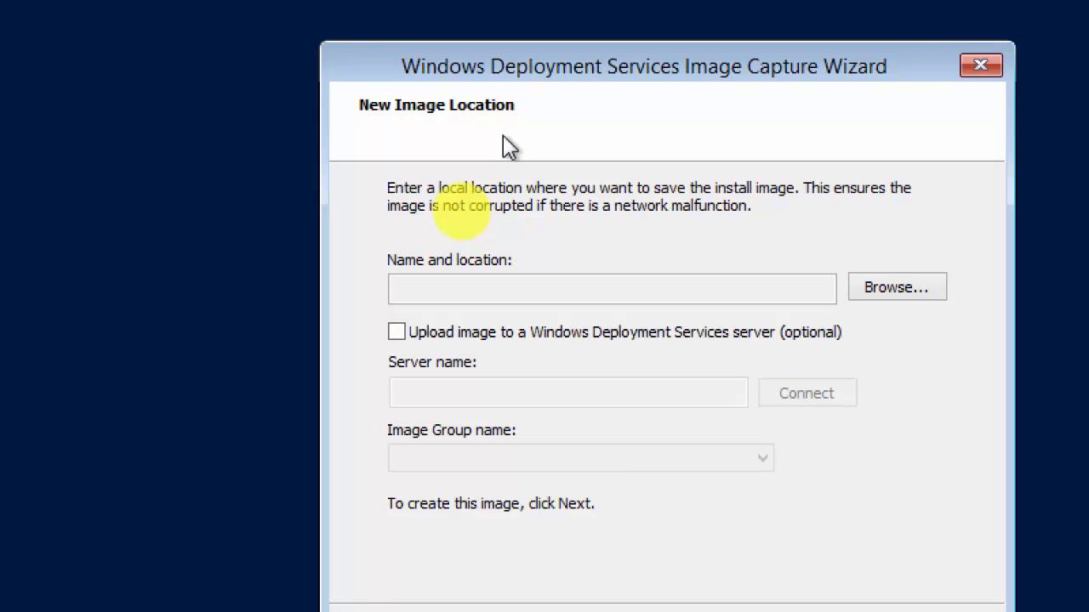
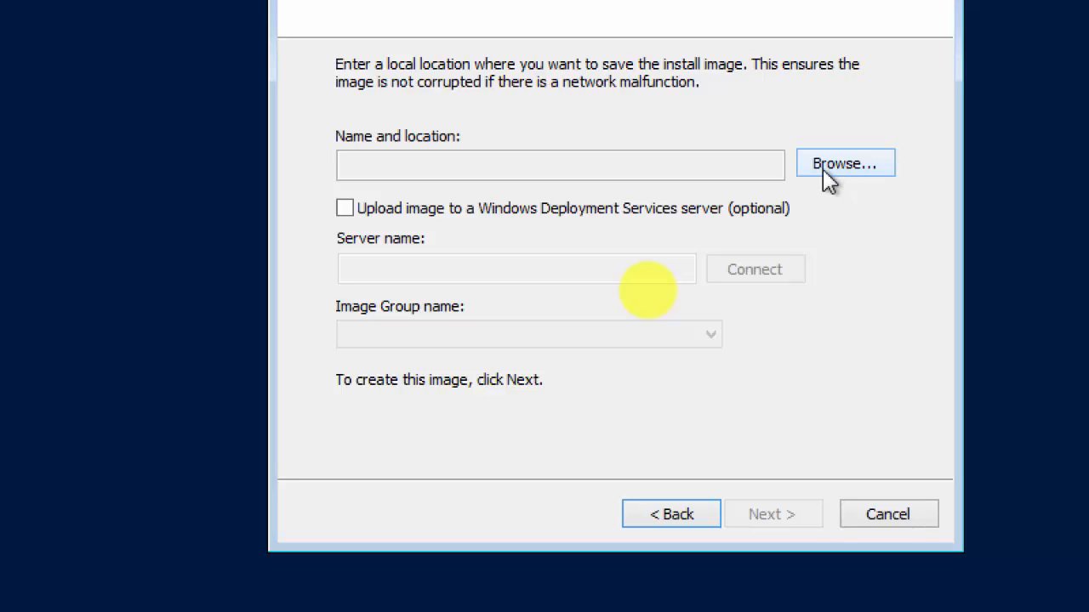
# Browse for the image save location, go to This PC and select Local Disk (D:).
pyautogui.click(842, 164)
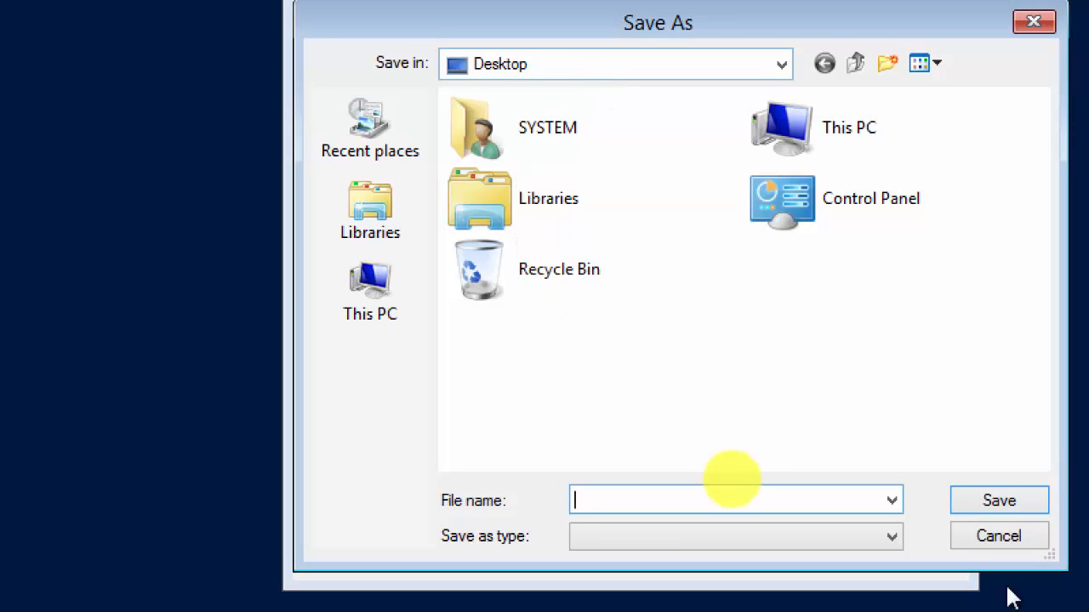
pyautogui.click(1015, 547)
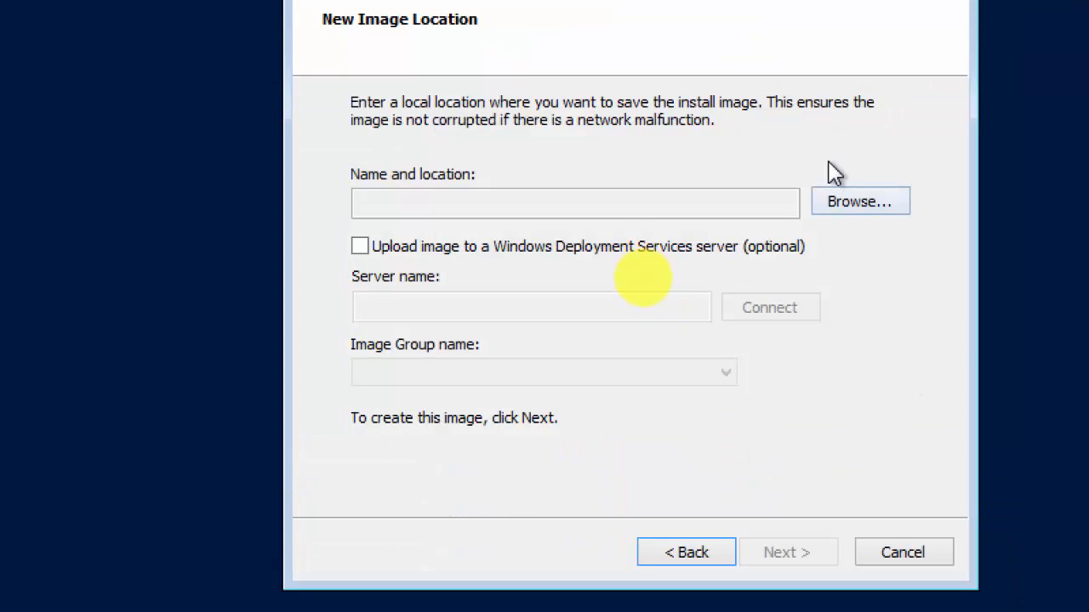
pyautogui.click(840, 208)
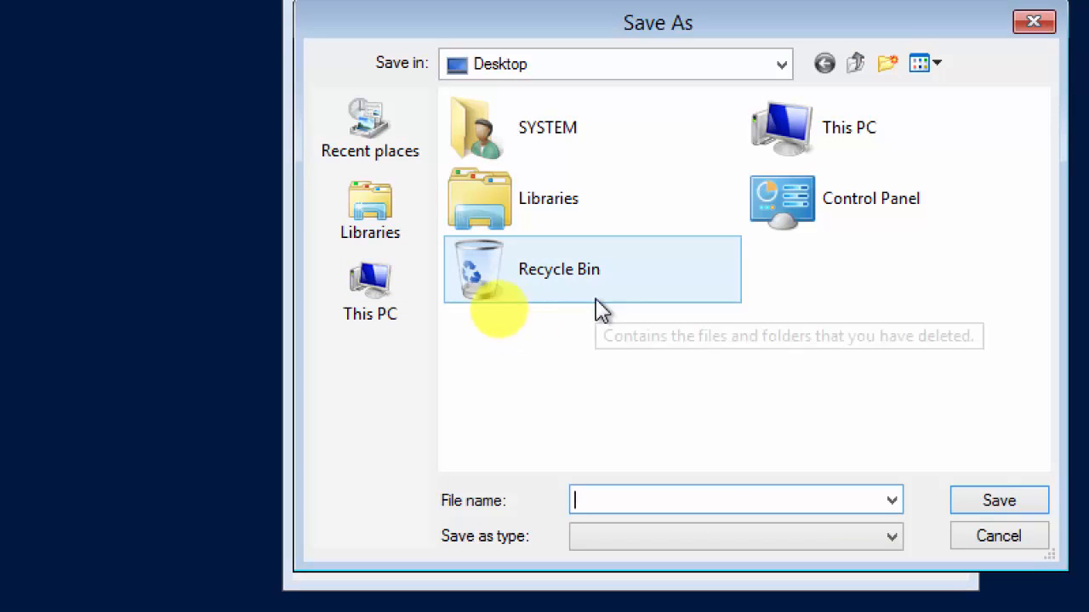
pyautogui.doubleClick(839, 128)
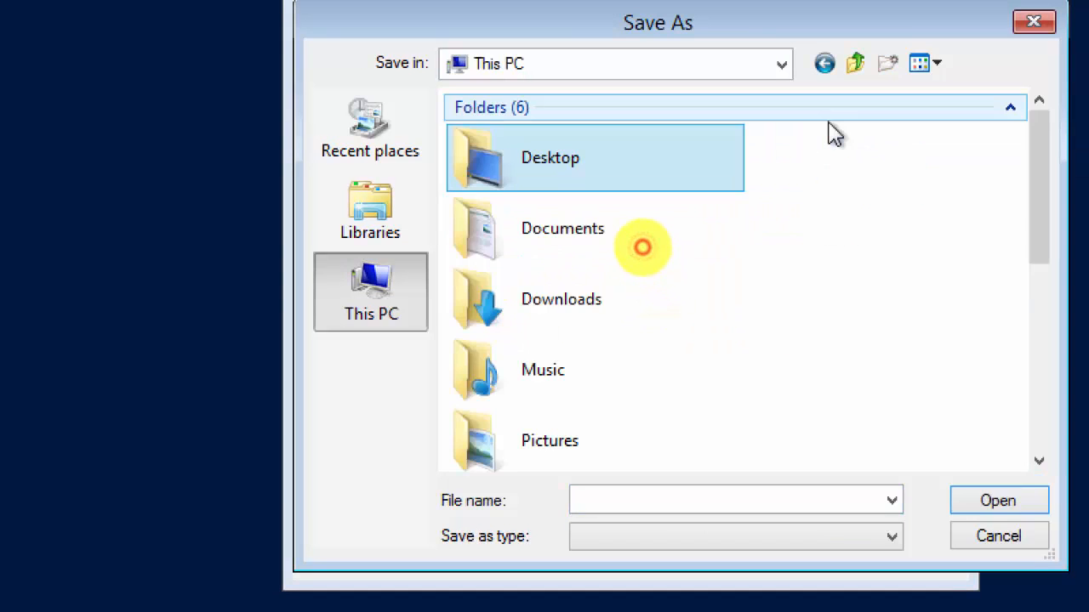
pyautogui.click(1022, 388)
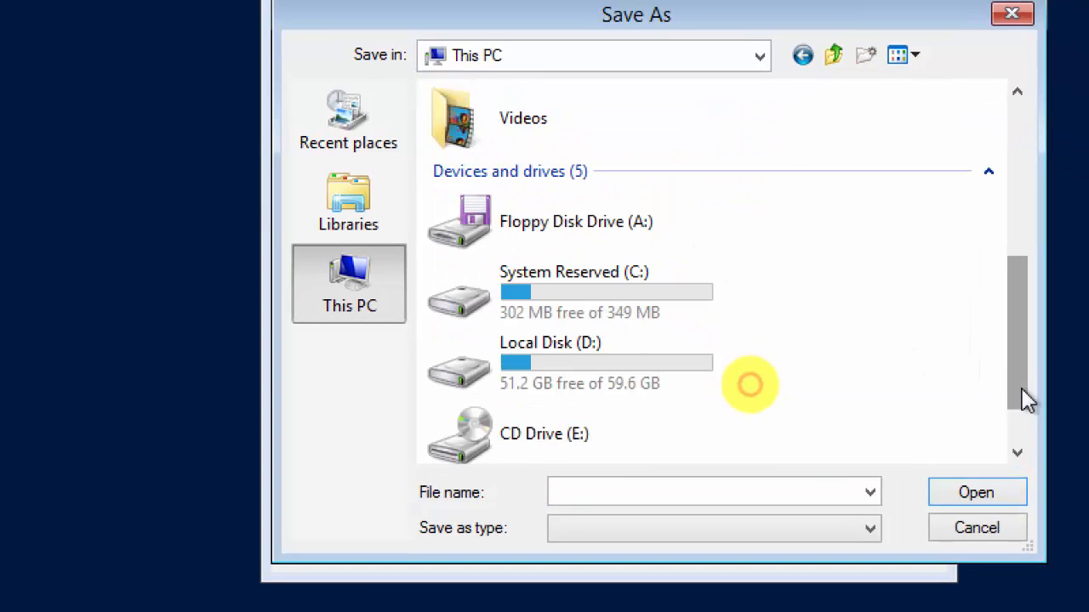
pyautogui.click(642, 387)
pyautogui.click(586, 304)
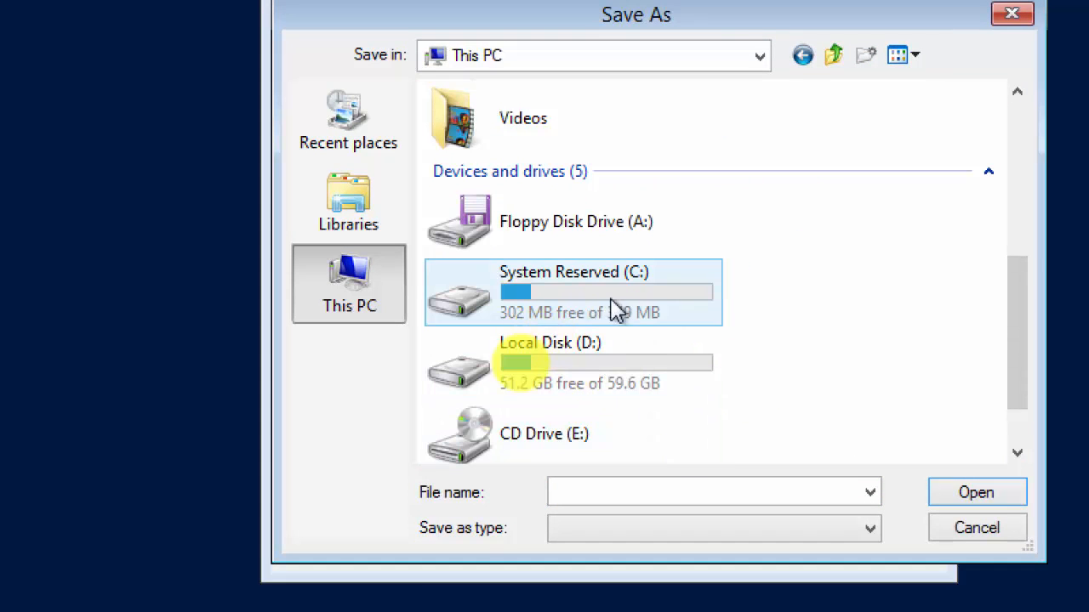
pyautogui.click(590, 378)
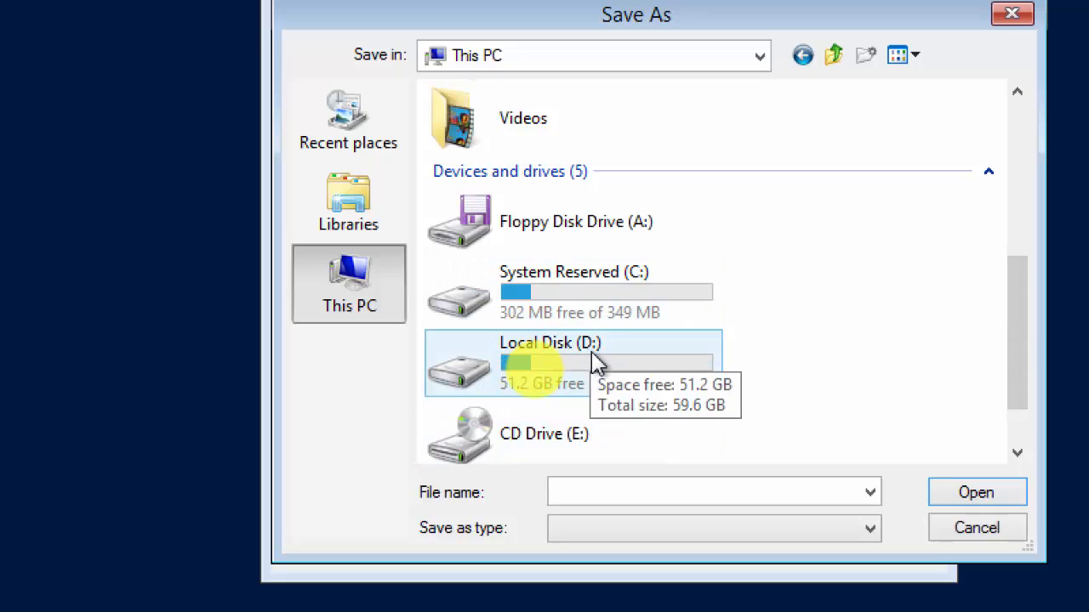
# Open Local Disk (D:) and enter the file name Accounts-Win2k12R2.wim.
pyautogui.doubleClick(584, 372)
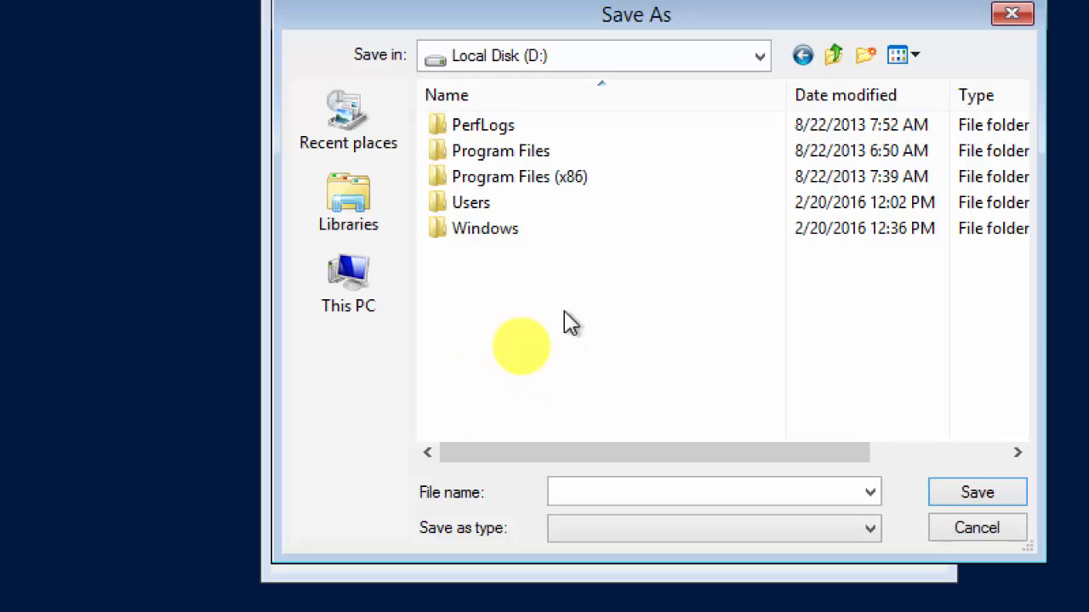
pyautogui.click(652, 492)
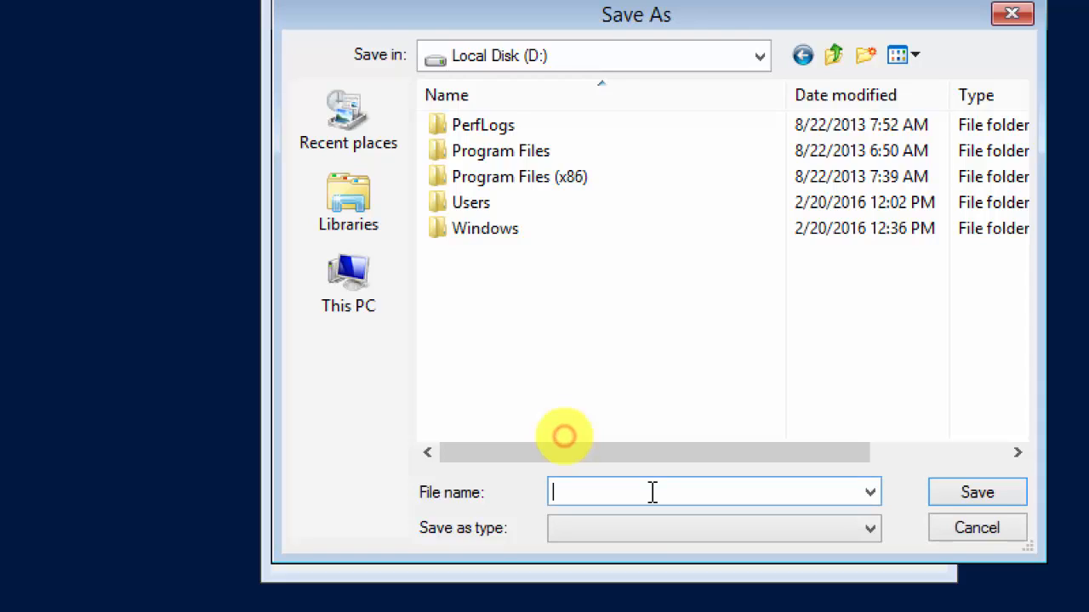
pyautogui.write('windwo')
pyautogui.press('BackSpace')
pyautogui.press('BackSpace')
pyautogui.press('BackSpace')
pyautogui.press('BackSpace')
pyautogui.press('BackSpace')
pyautogui.press('BackSpace')
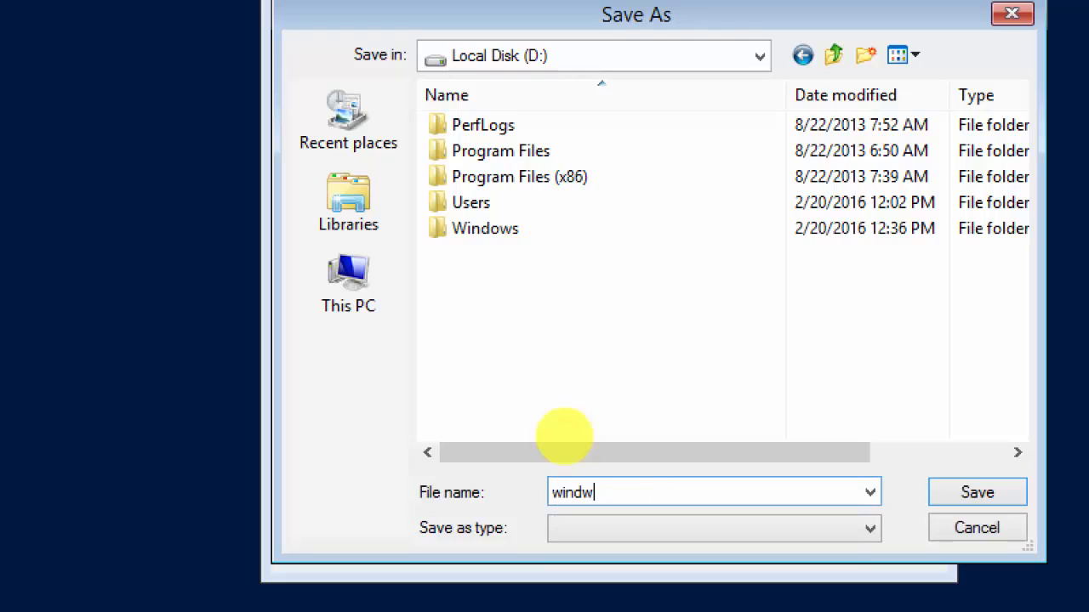
pyautogui.write('Accounts')
pyautogui.press('BackSpace')
pyautogui.press('BackSpace')
pyautogui.press('BackSpace')
pyautogui.press('BackSpace')
pyautogui.press('BackSpace')
pyautogui.press('BackSpace')
pyautogui.press('BackSpace')
pyautogui.press('BackSpace')
pyautogui.write('Accounts-Win2k12R2')
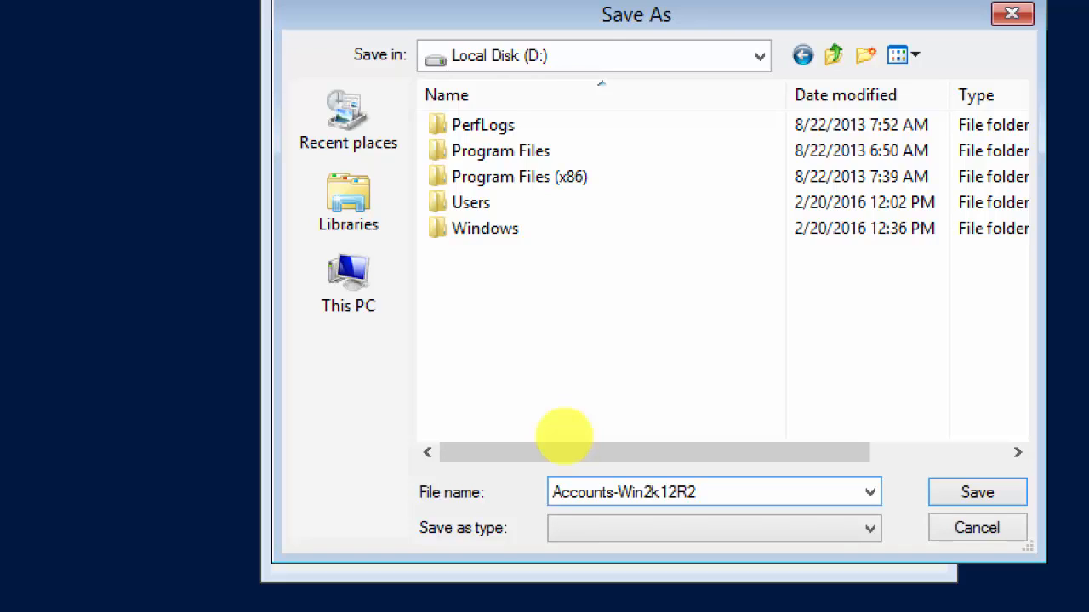
pyautogui.write('.wim')
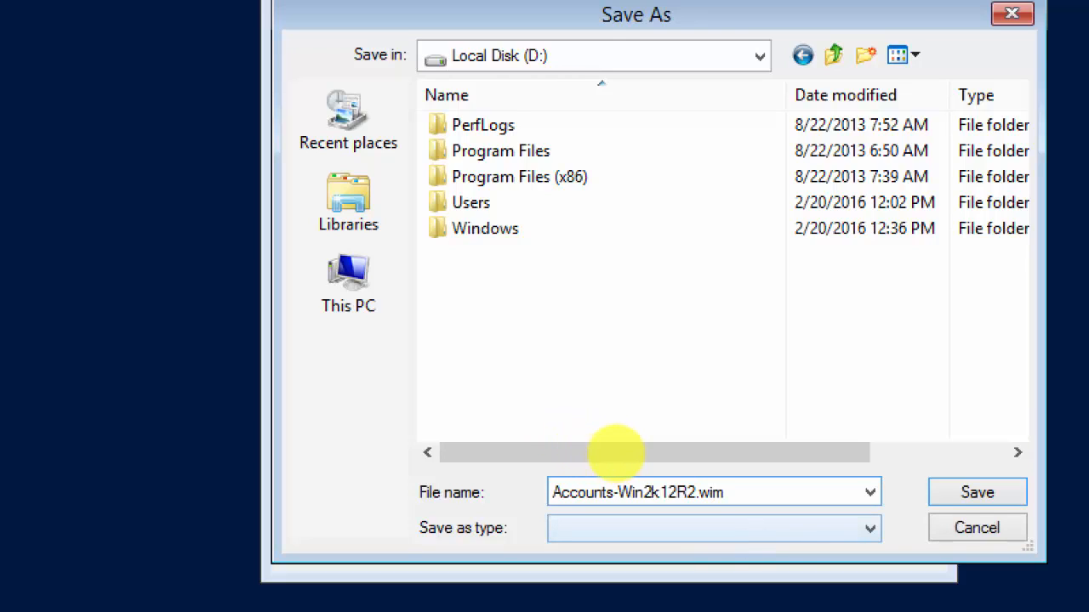
# Change the name to Accounts-Win2k12R2-Capture.wim and save the path into the wizard.
pyautogui.press('Left')
pyautogui.press('Left')
pyautogui.press('Left')
pyautogui.press('Left')
pyautogui.press('Delete')
pyautogui.write('-Capture.')
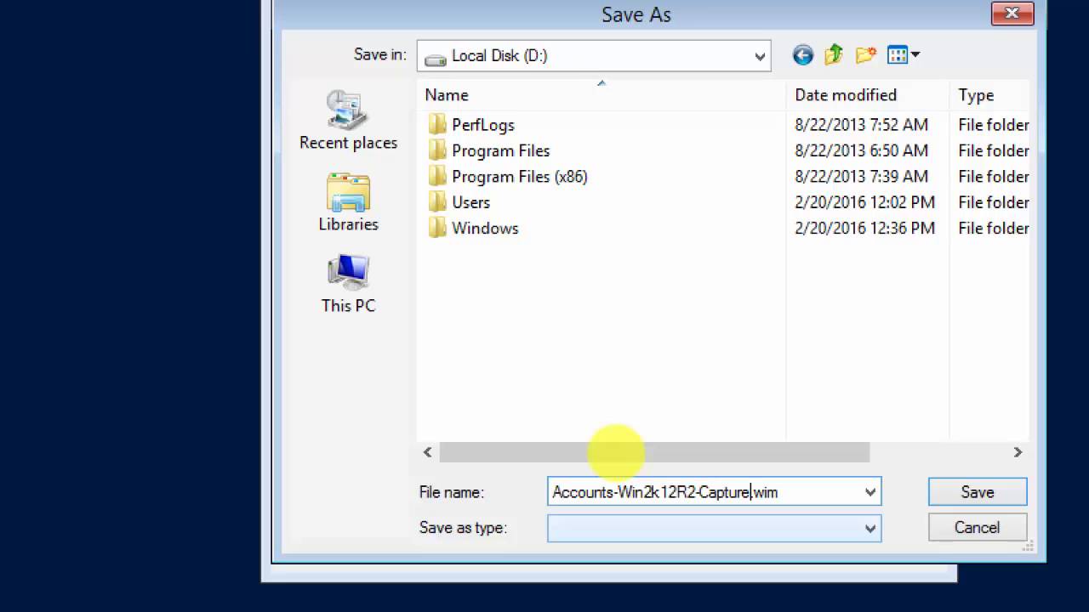
pyautogui.click(869, 531)
pyautogui.click(870, 531)
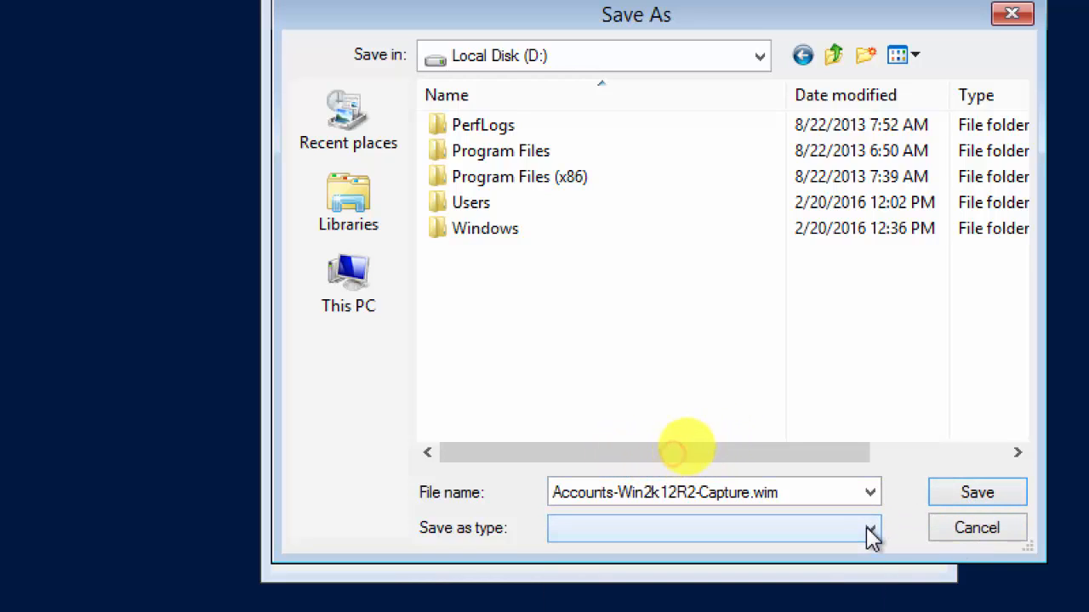
pyautogui.click(956, 502)
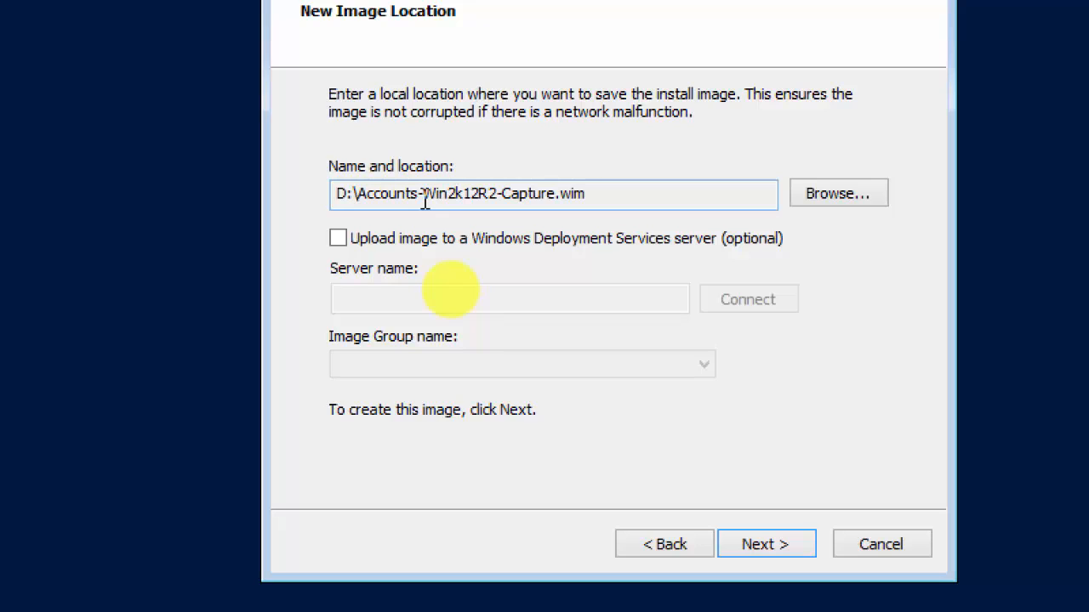
# Enable upload to a WDS server and connect to server01.humberdomain.local.
pyautogui.click(339, 240)
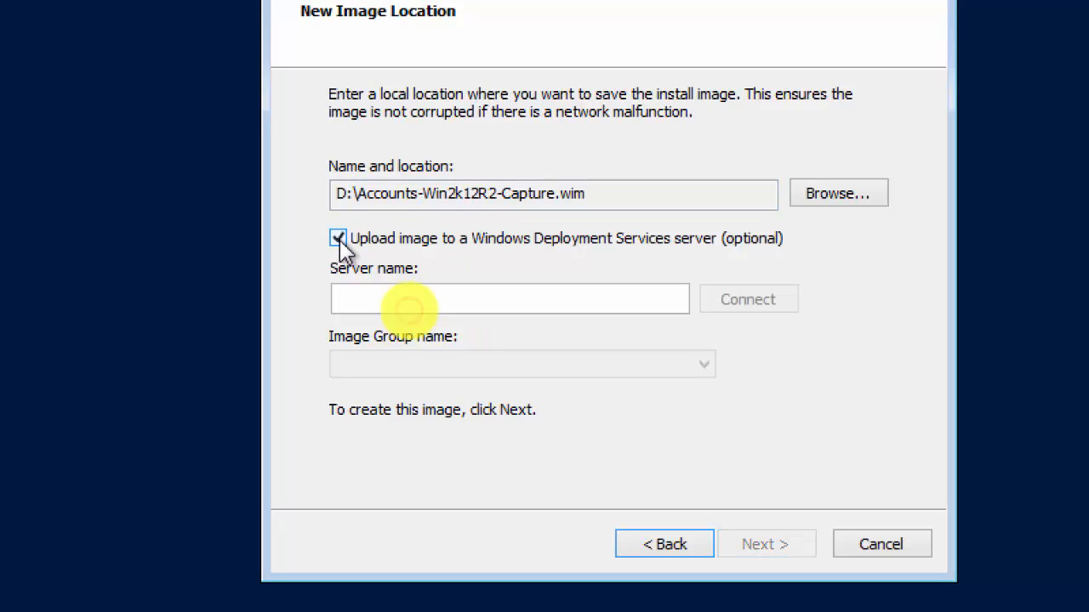
pyautogui.click(531, 302)
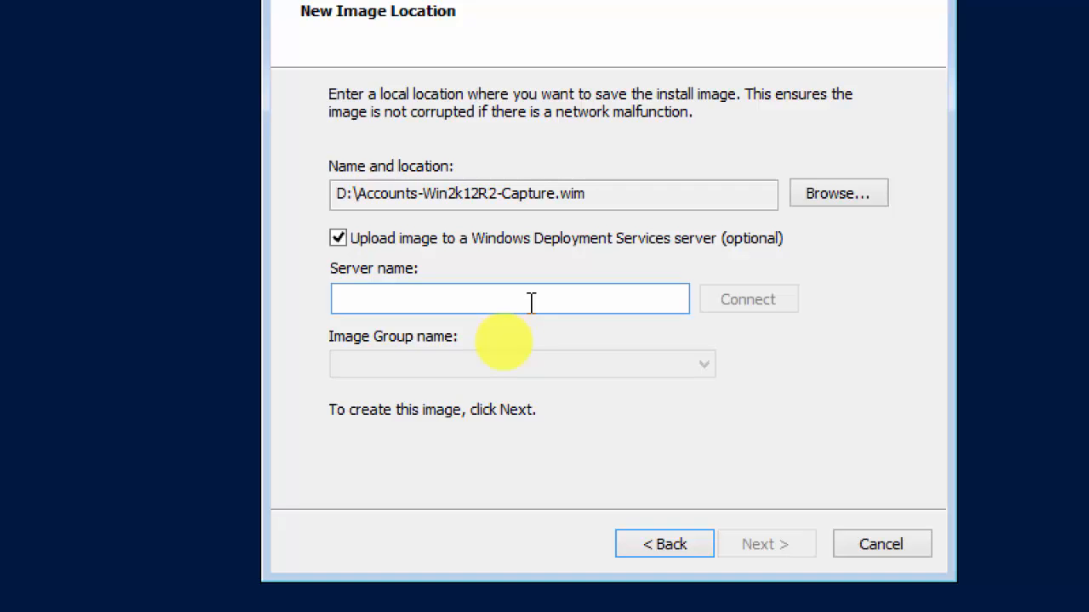
pyautogui.write('se')
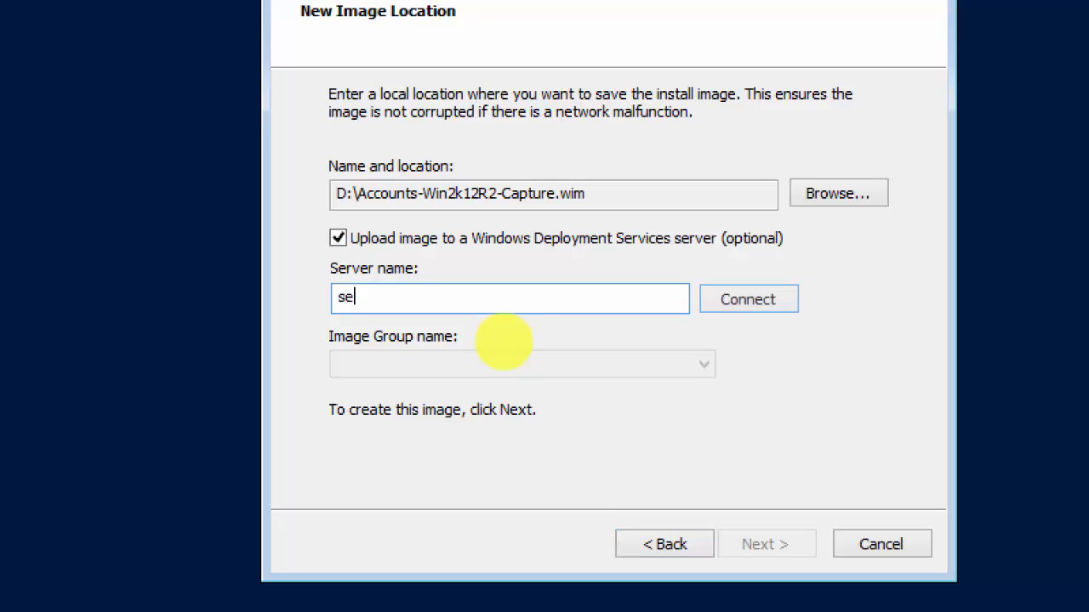
pyautogui.write('rver01.humber')
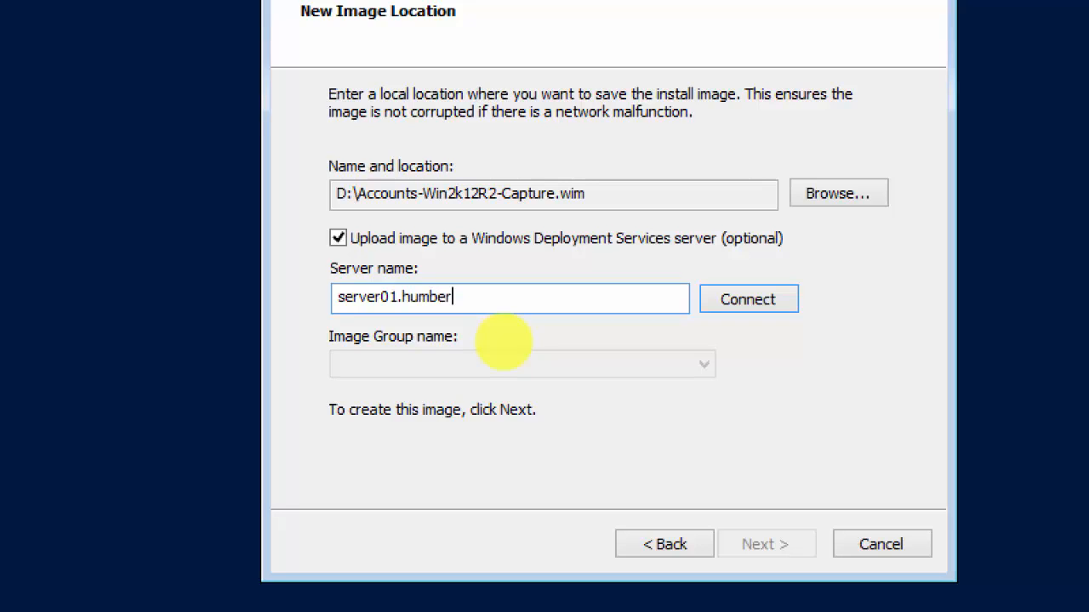
pyautogui.write('domain.local')
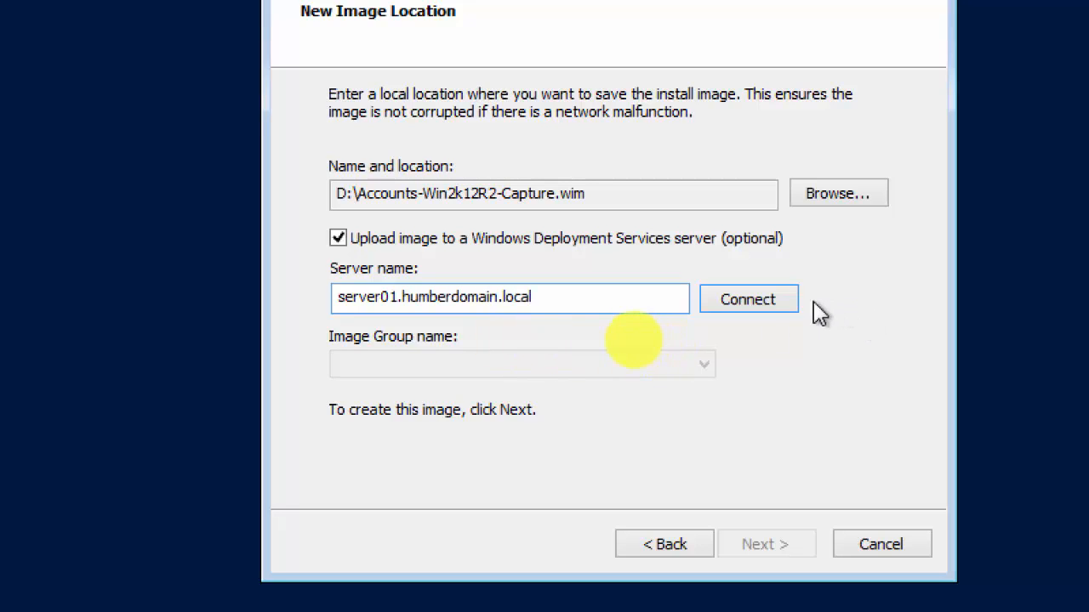
pyautogui.click(753, 304)
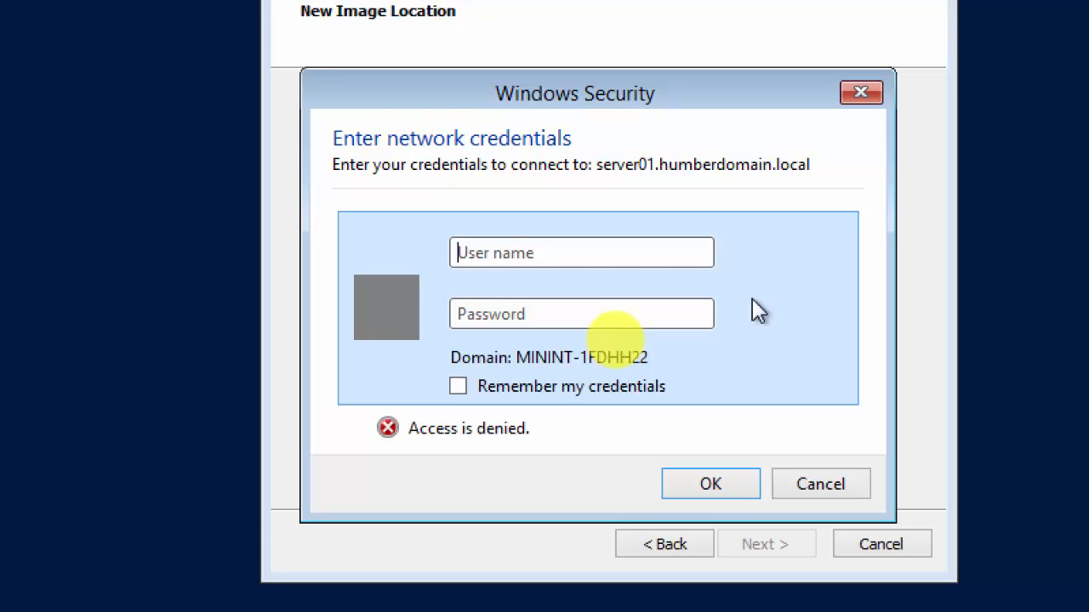
# Enter the domain administrator's user name and password in Windows Security and submit.
pyautogui.write('humberdomain')
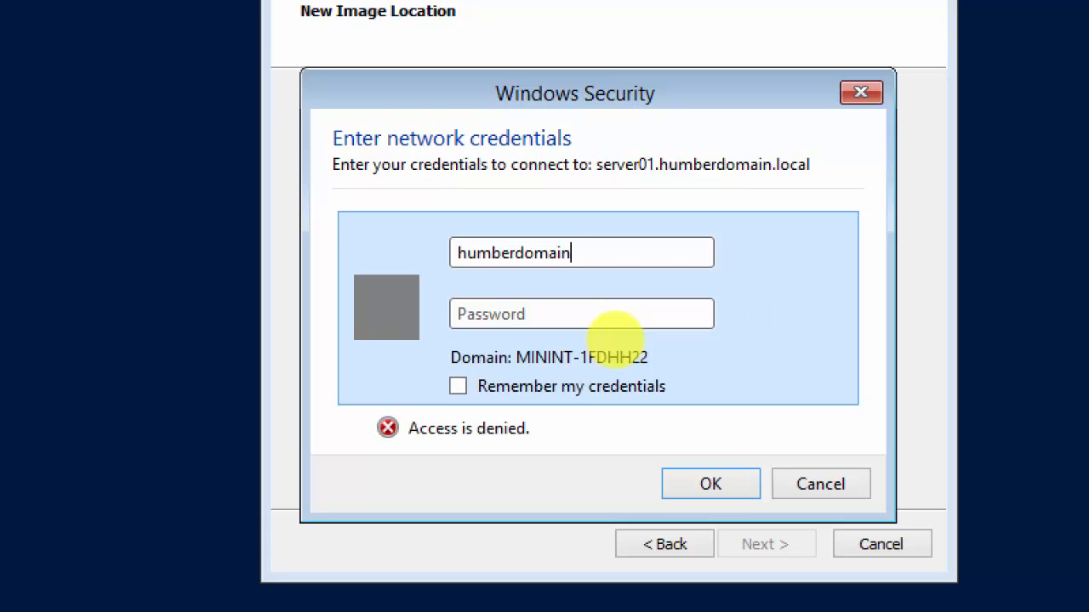
pyautogui.write('\\humberadmin')
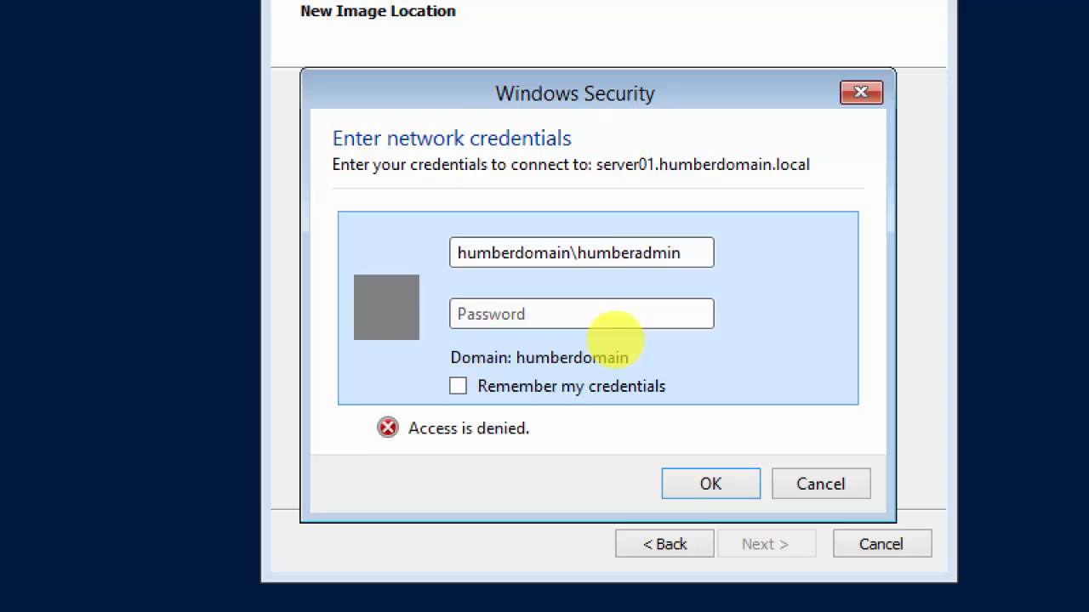
pyautogui.press('Tab')
pyautogui.write('•••••••••')
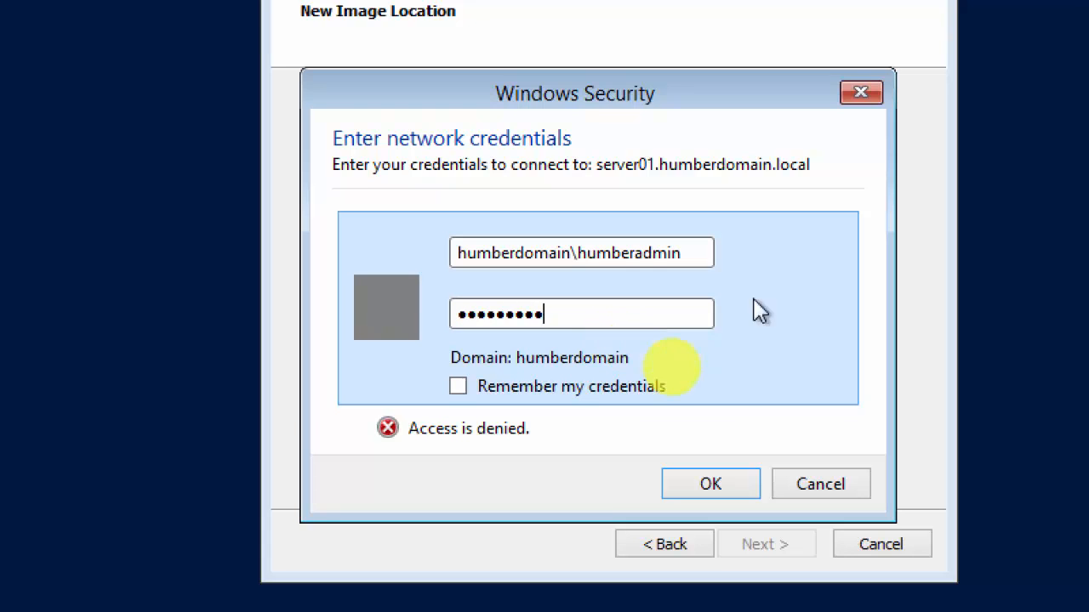
pyautogui.click(713, 488)
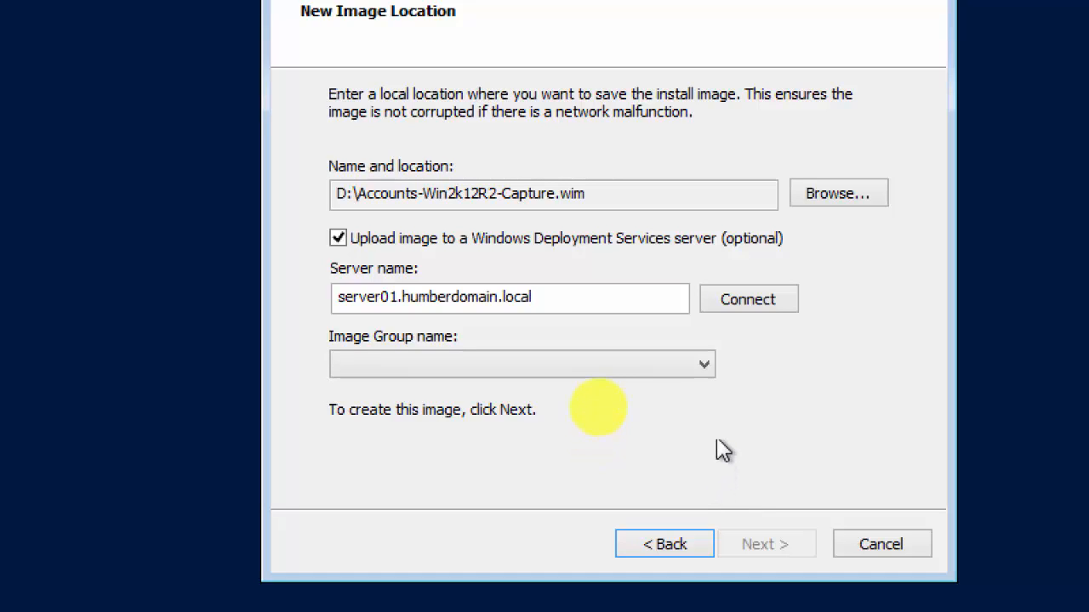
# Open the Image Group name list to see the server's groups, including Accounts.
pyautogui.click(709, 372)
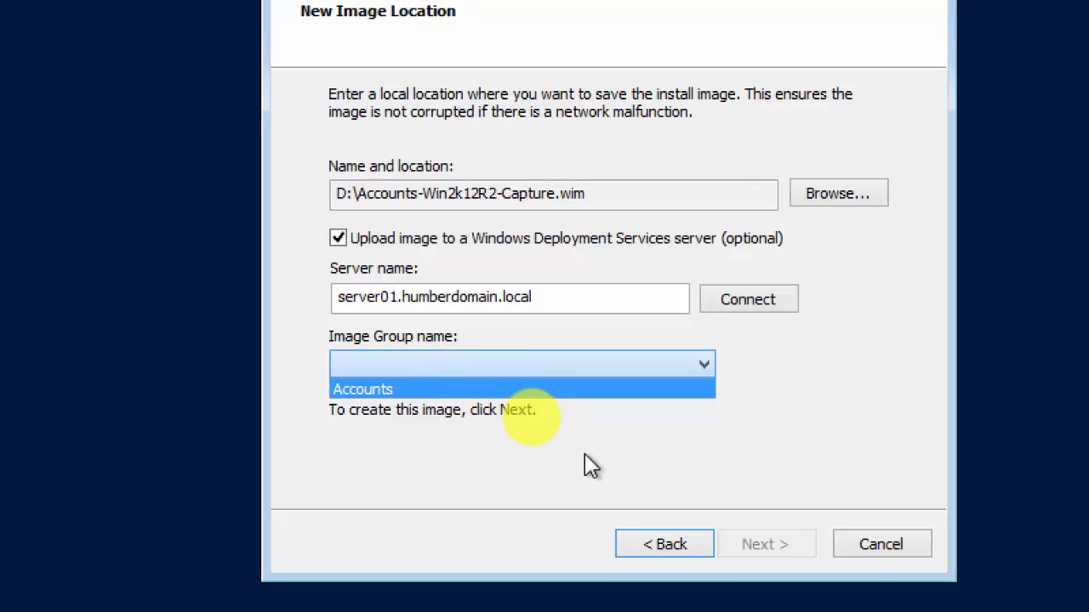
# Pick the Accounts image group and start the capture.
pyautogui.click(486, 384)
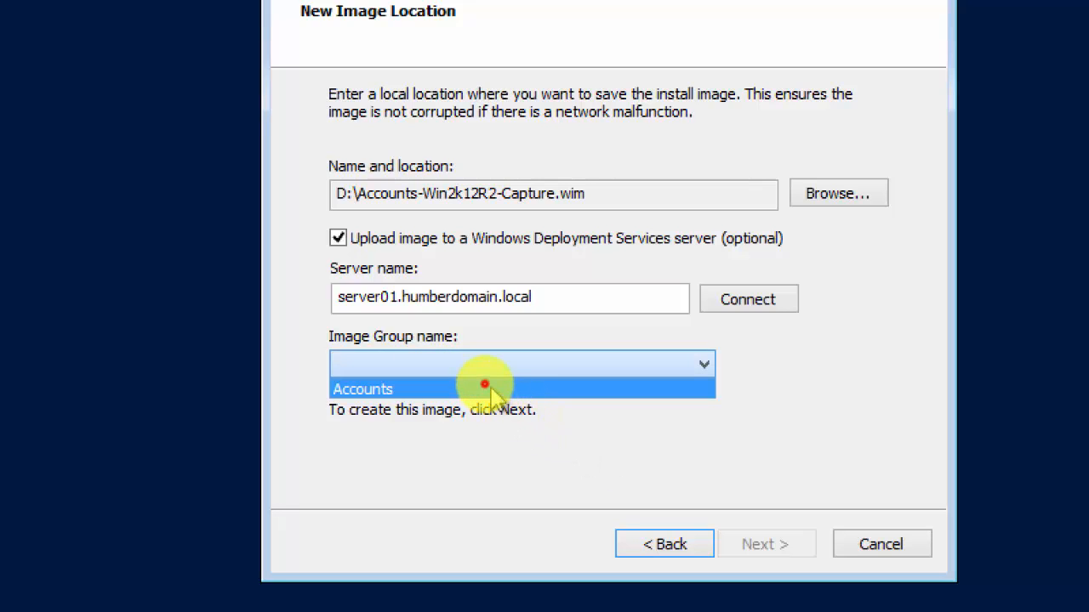
pyautogui.click(782, 548)
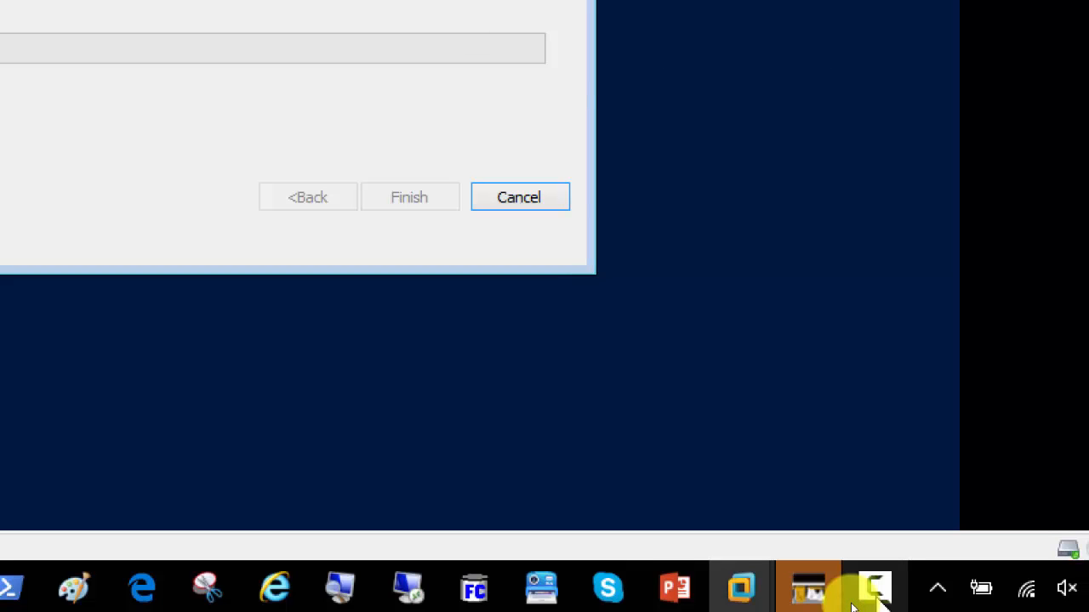
pyautogui.click(342, 587)
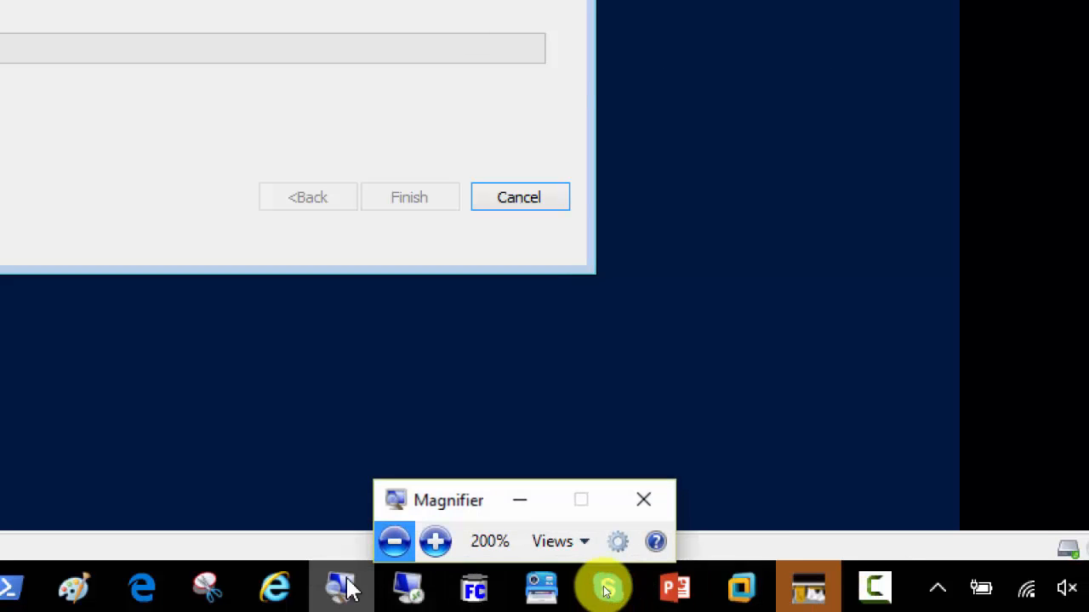
pyautogui.click(394, 543)
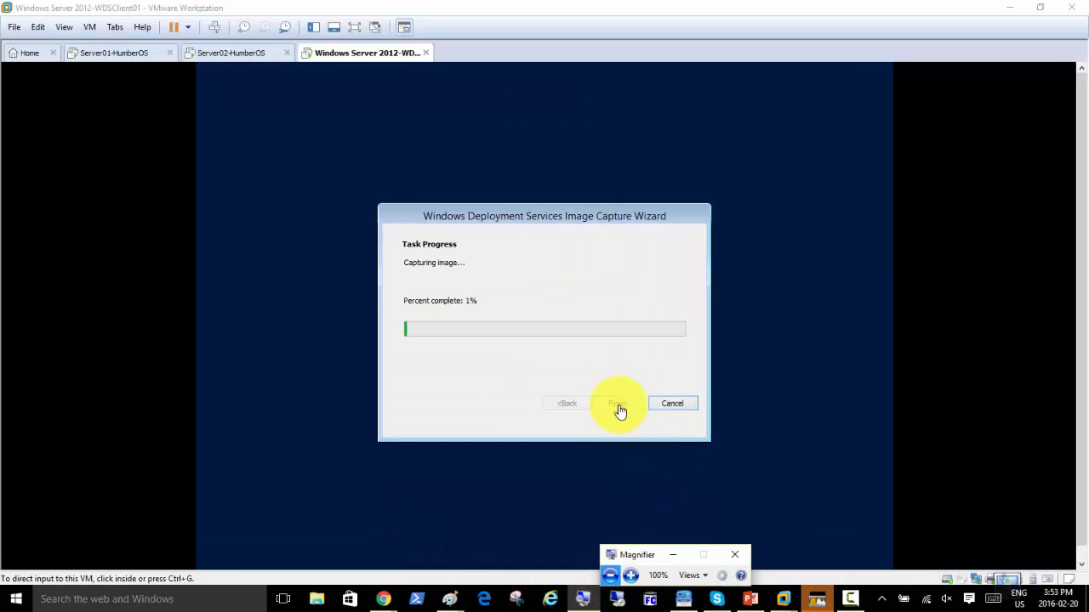
pyautogui.click(855, 604)
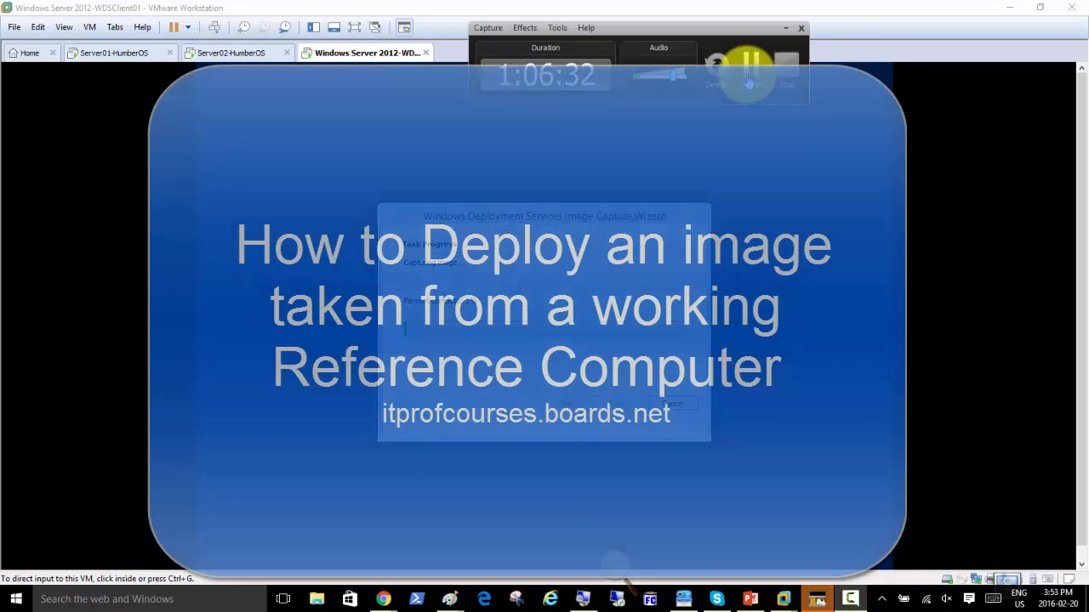
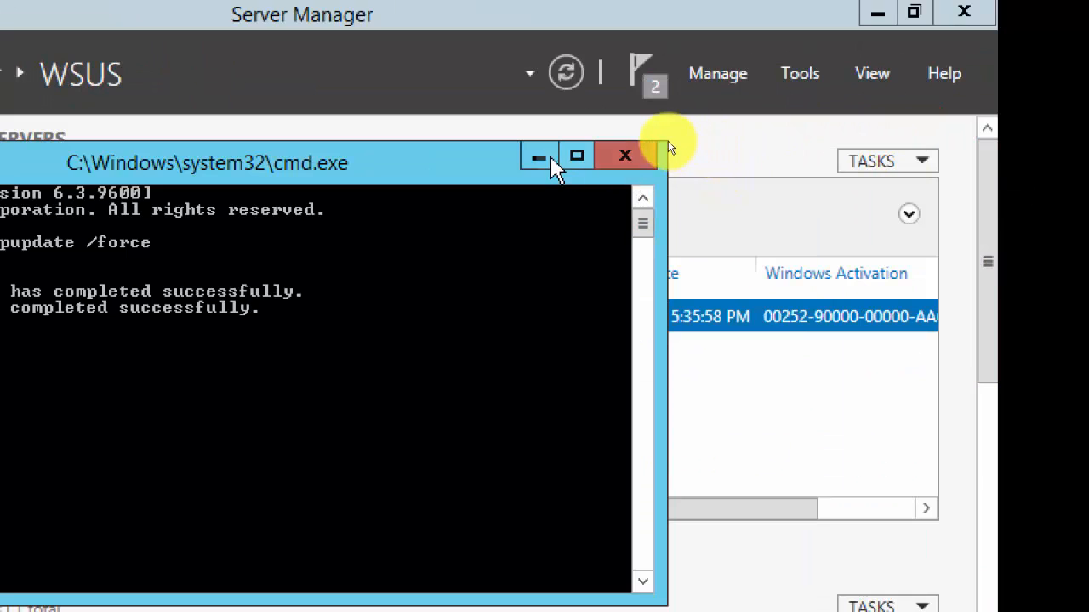
# Minimize the command prompt, close the WSUS window, and open the Windows Deployment Services console.
pyautogui.click(538, 156)
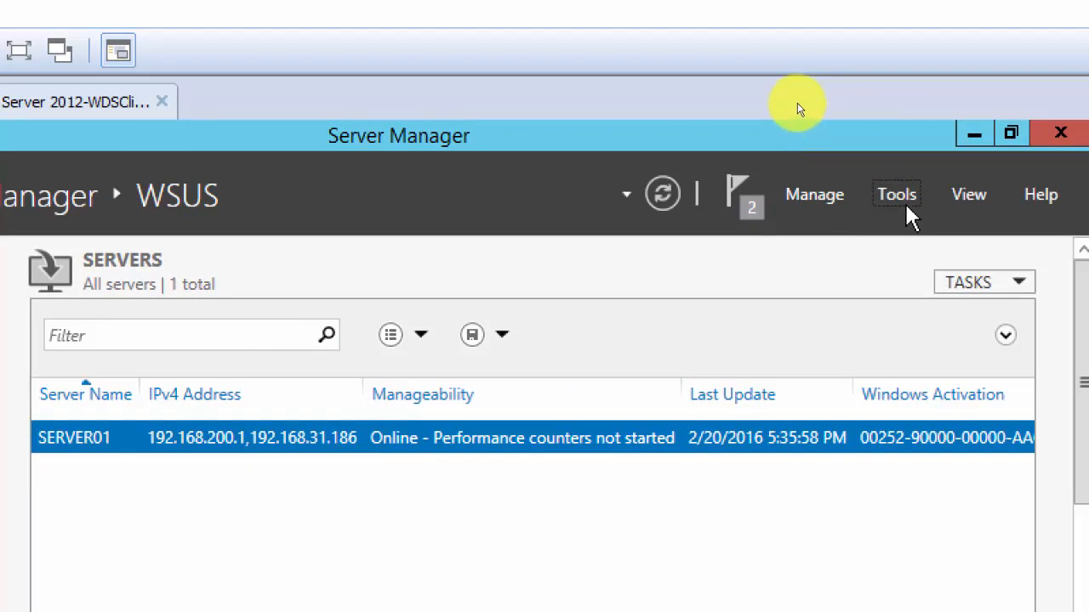
pyautogui.click(897, 195)
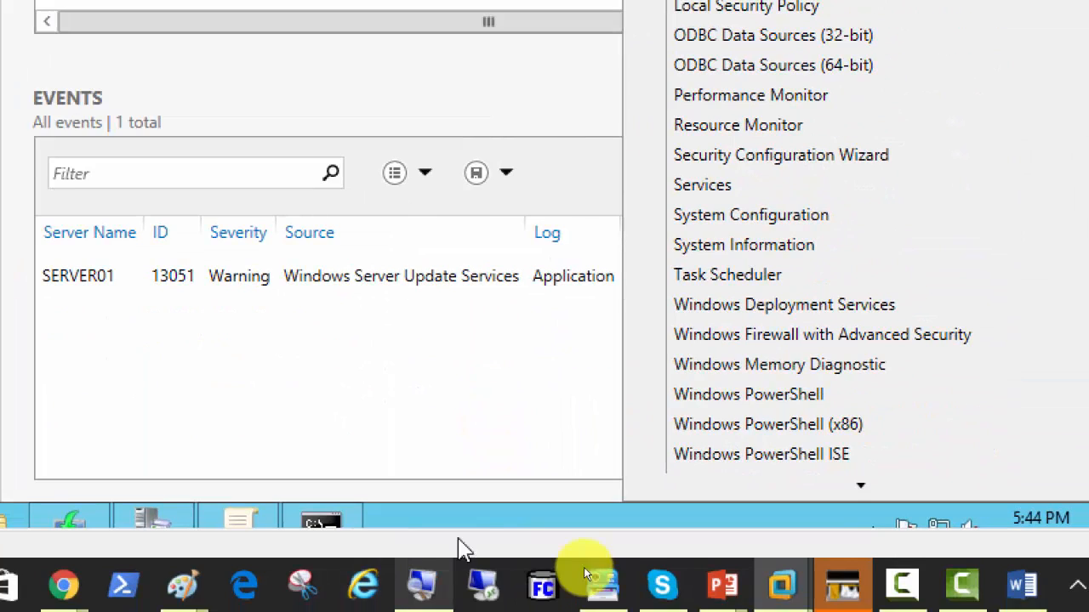
pyautogui.click(140, 523)
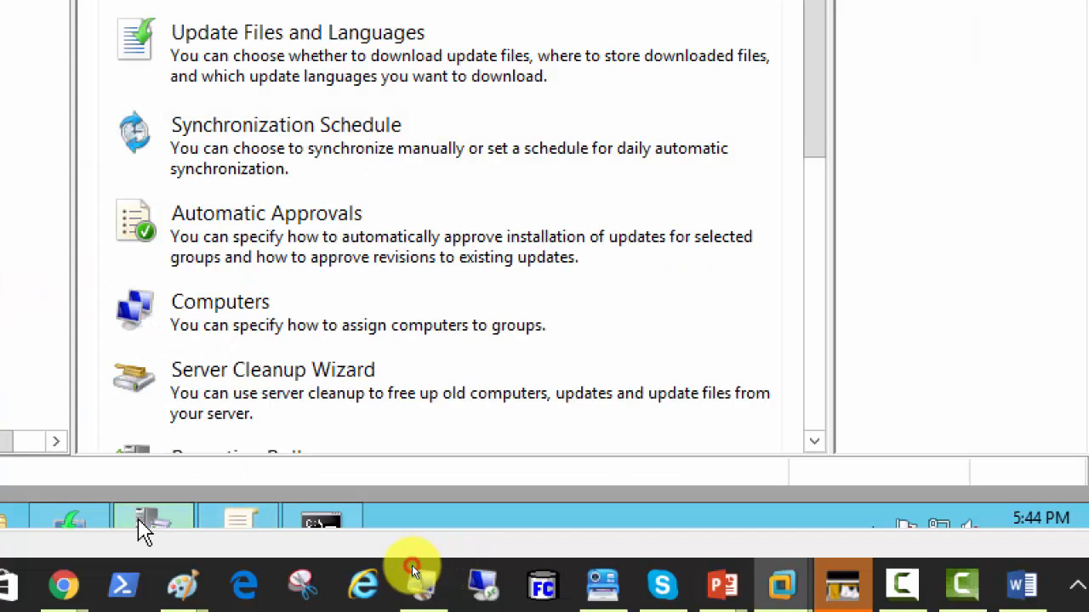
pyautogui.rightClick(141, 523)
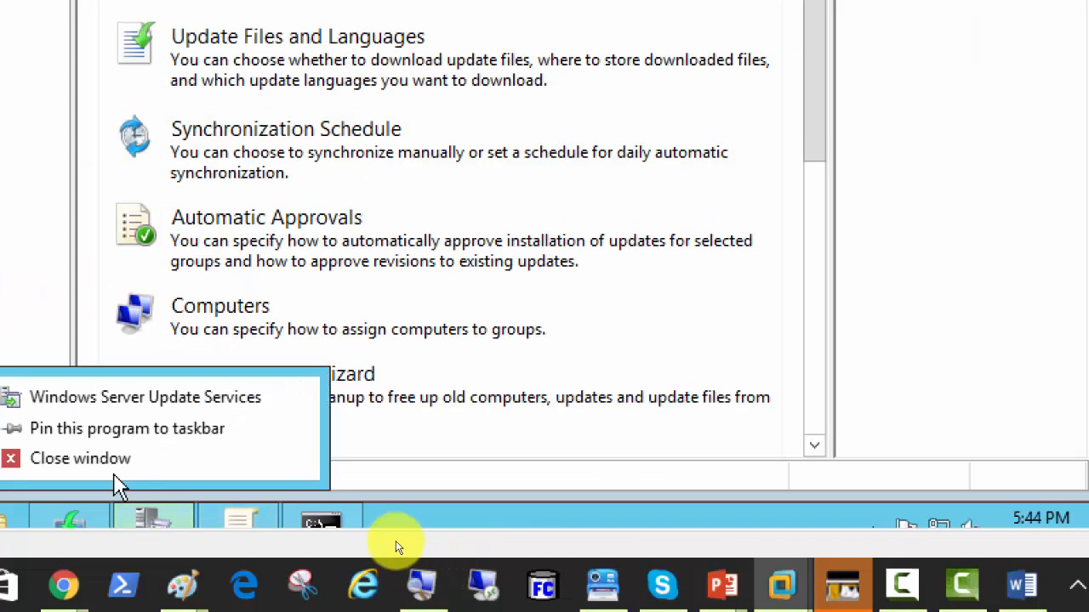
pyautogui.click(106, 457)
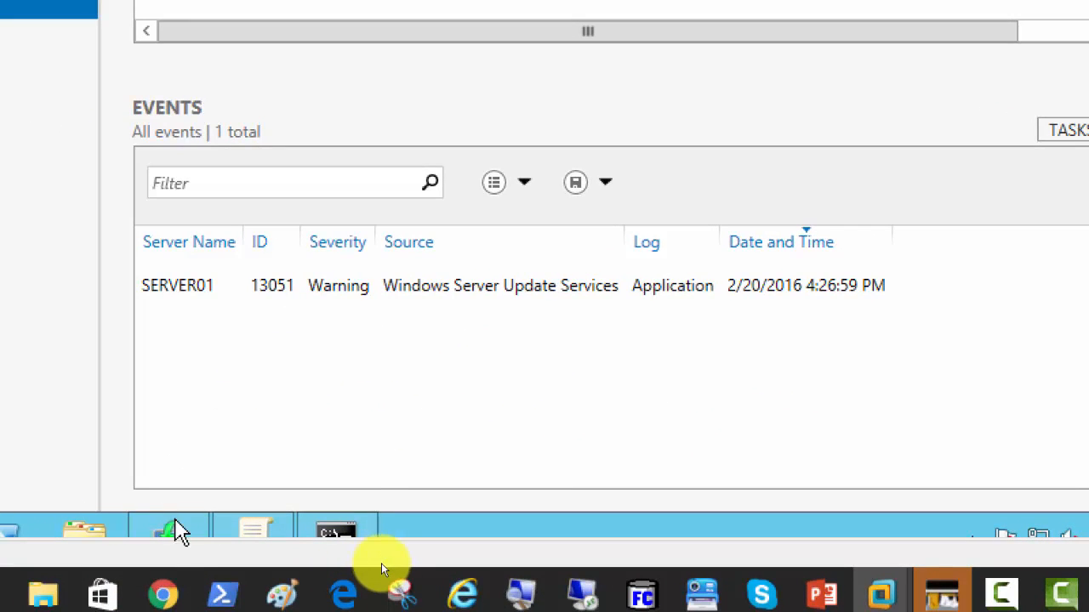
pyautogui.click(78, 522)
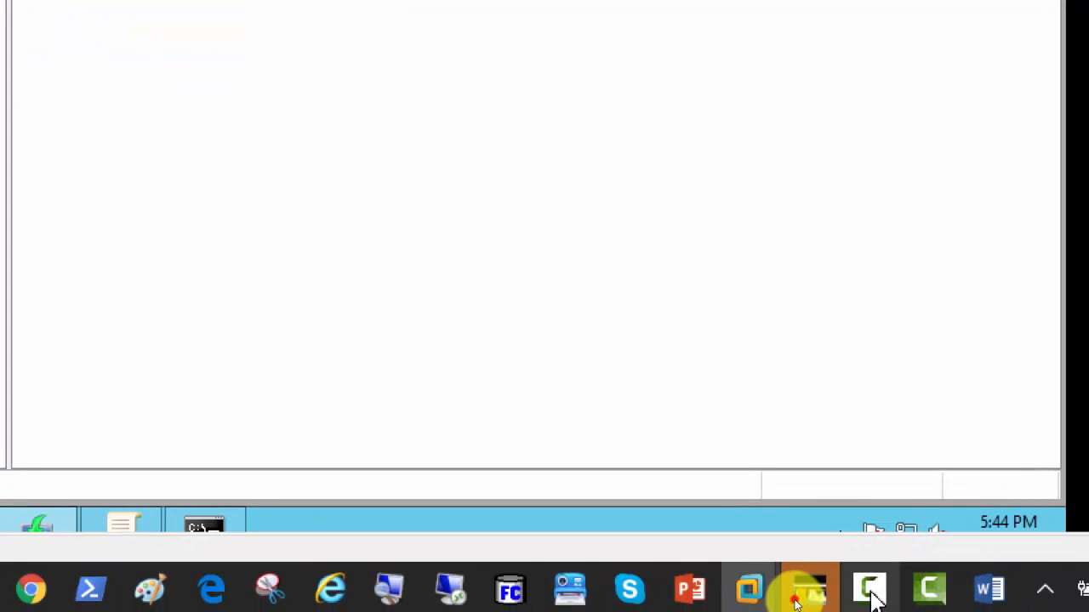
pyautogui.click(871, 594)
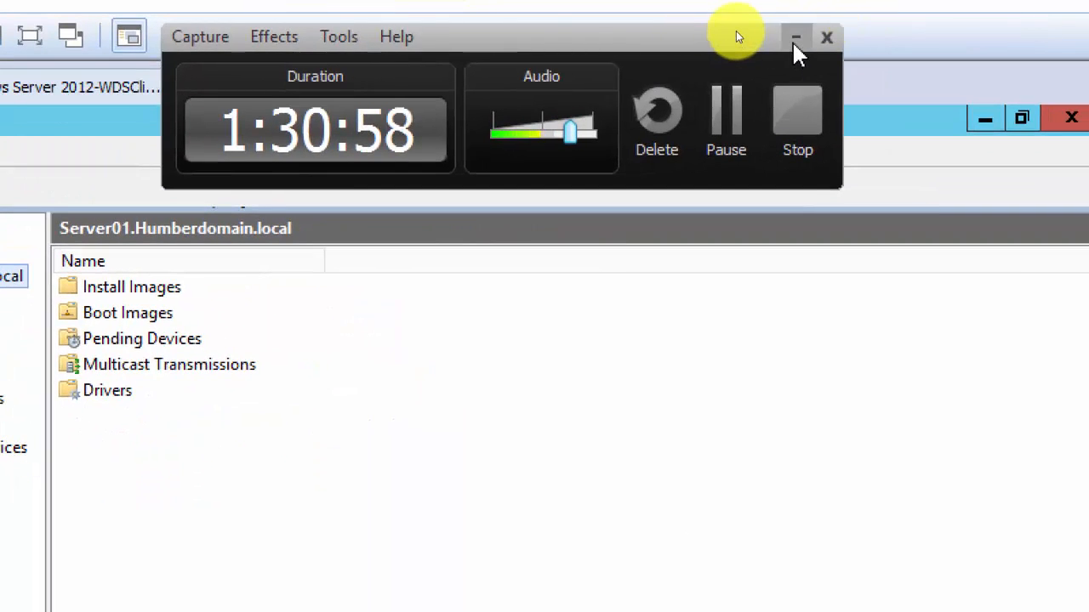
# Show the Accounts group's install images, autofitting the Image Name column so both full names are readable.
pyautogui.click(794, 39)
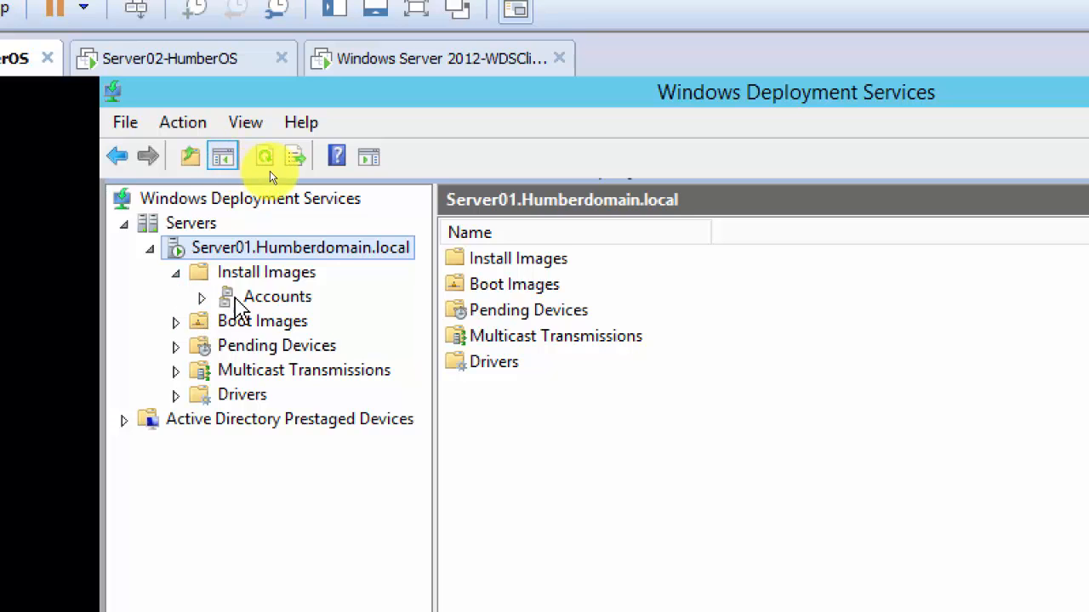
pyautogui.click(256, 303)
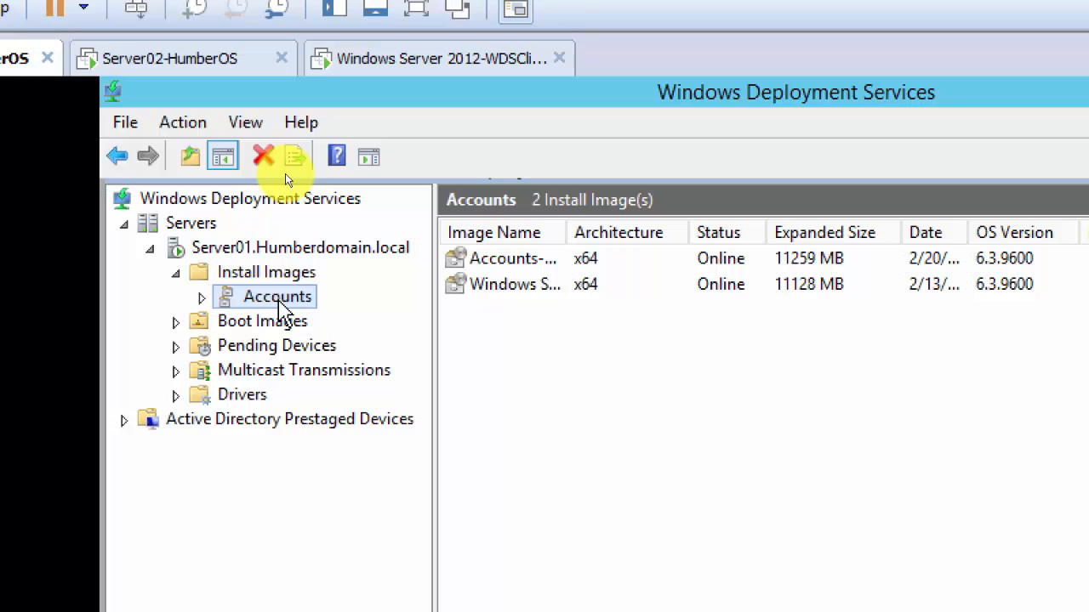
pyautogui.doubleClick(568, 233)
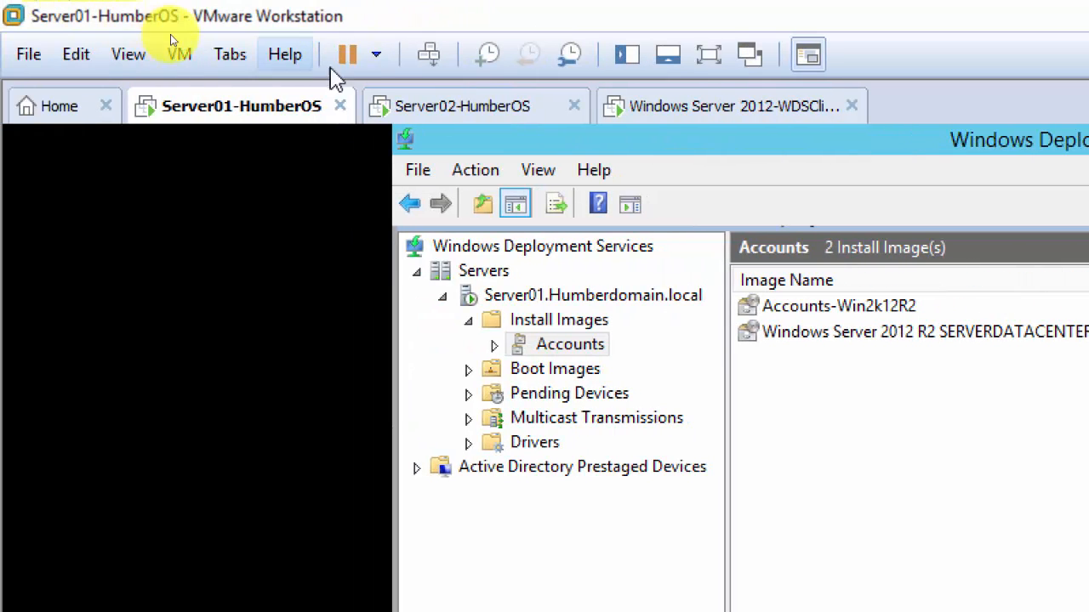
# Review Server01-HumberOS's VM settings without changes, then start a new VM with Typical configuration.
pyautogui.click(59, 119)
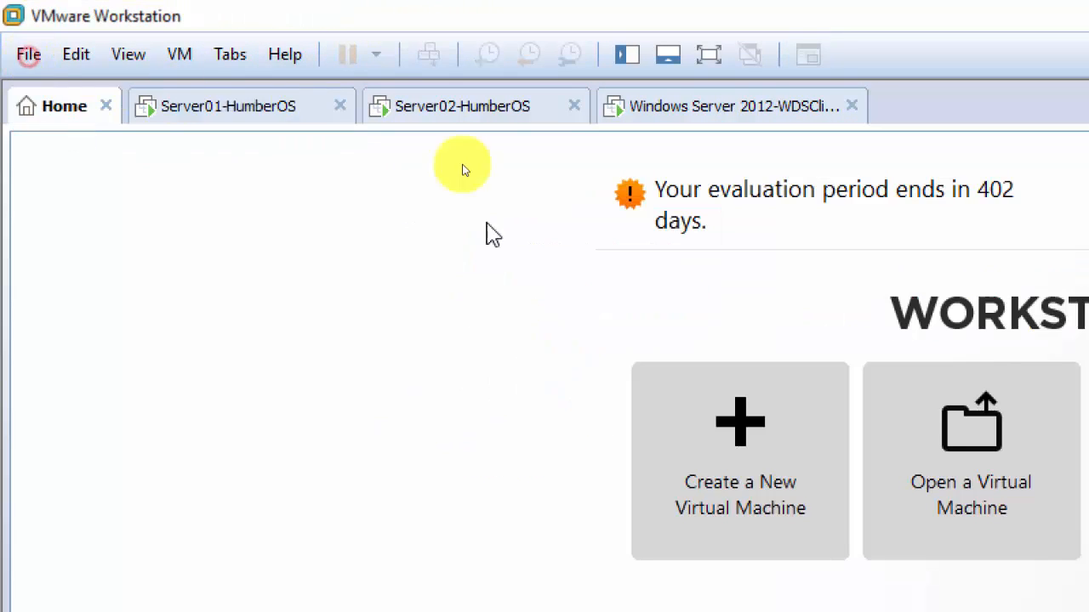
pyautogui.click(175, 106)
pyautogui.click(105, 41)
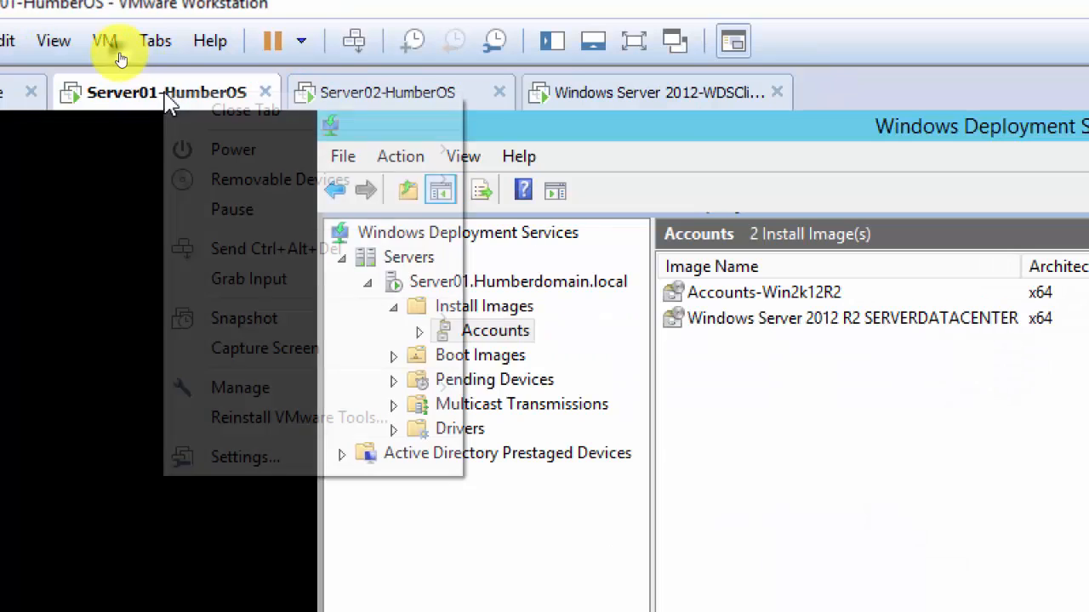
pyautogui.click(337, 464)
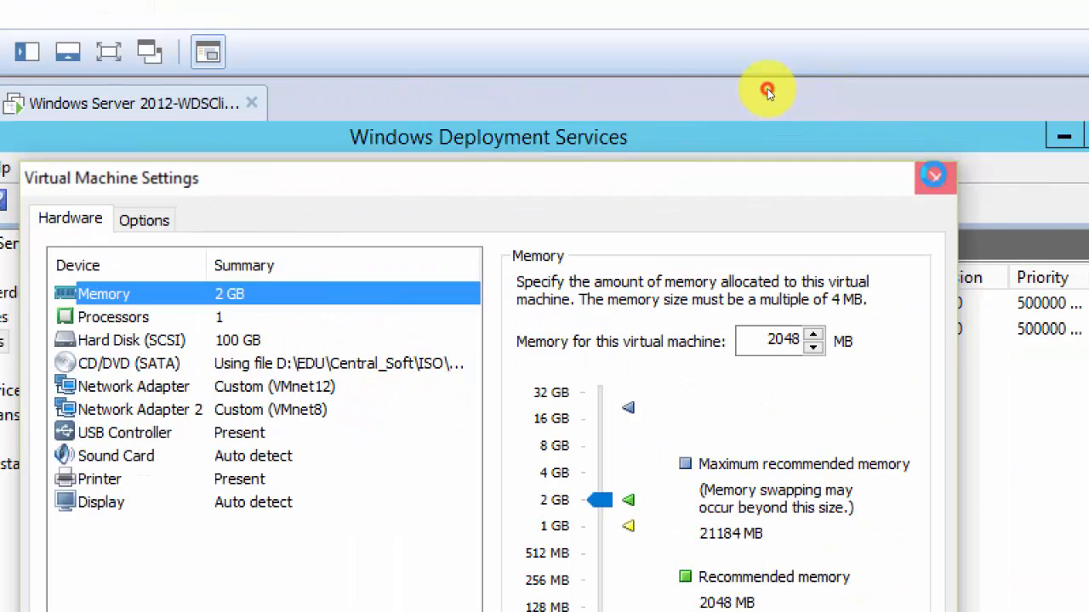
pyautogui.click(936, 178)
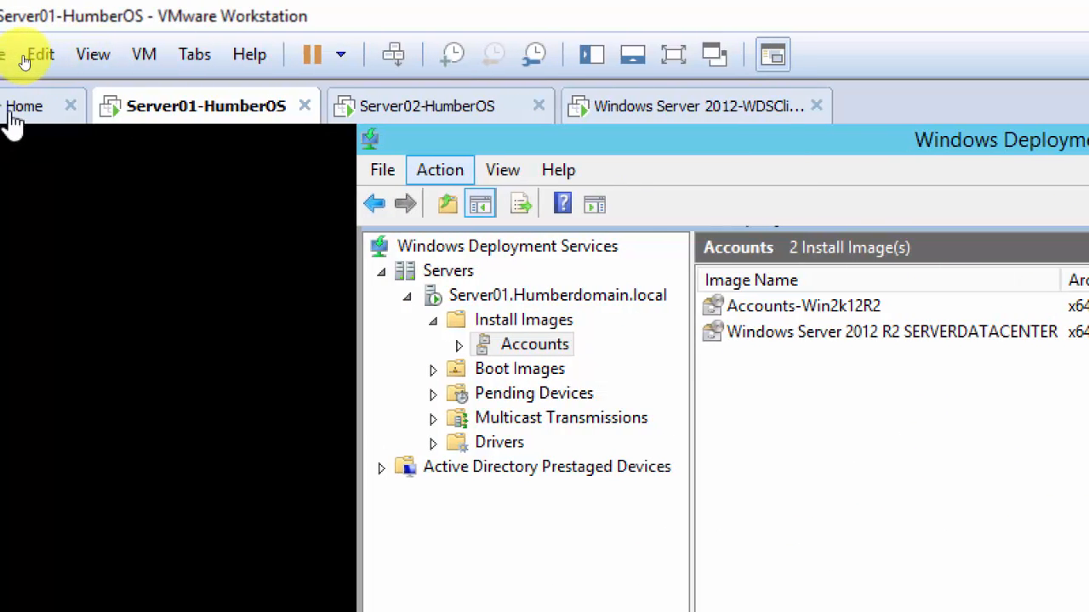
pyautogui.click(9, 106)
pyautogui.click(713, 457)
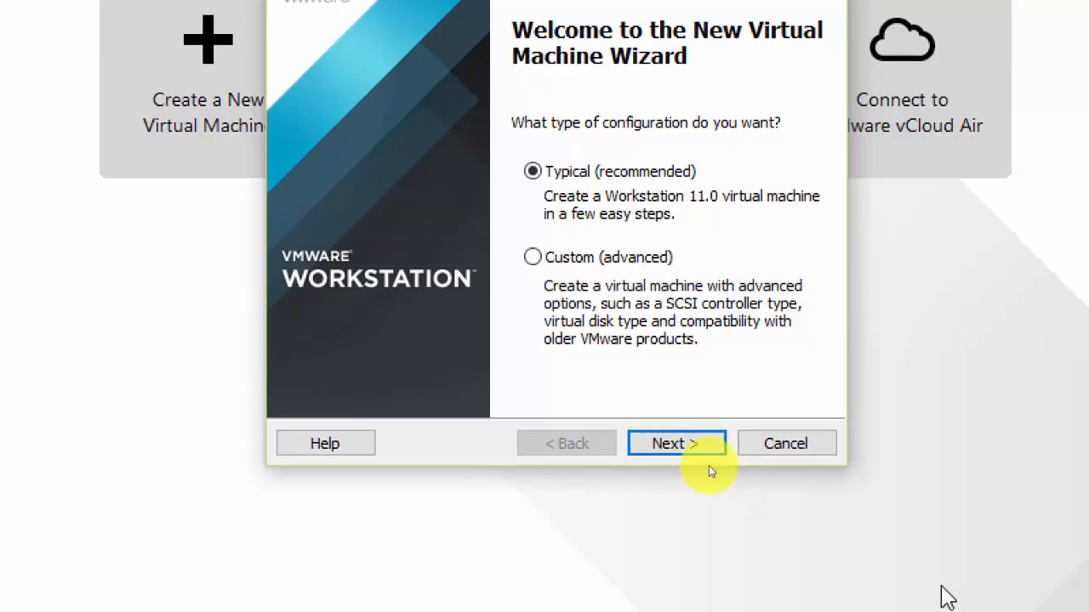
# Choose to install the OS later, with Windows Server 2012 as the guest version.
pyautogui.click(678, 443)
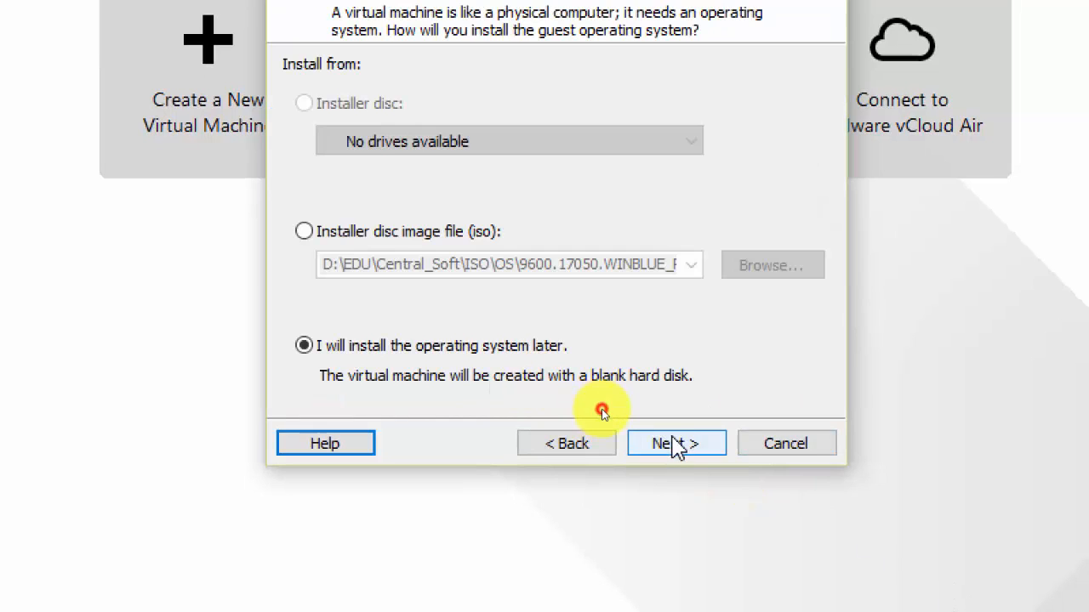
pyautogui.click(678, 443)
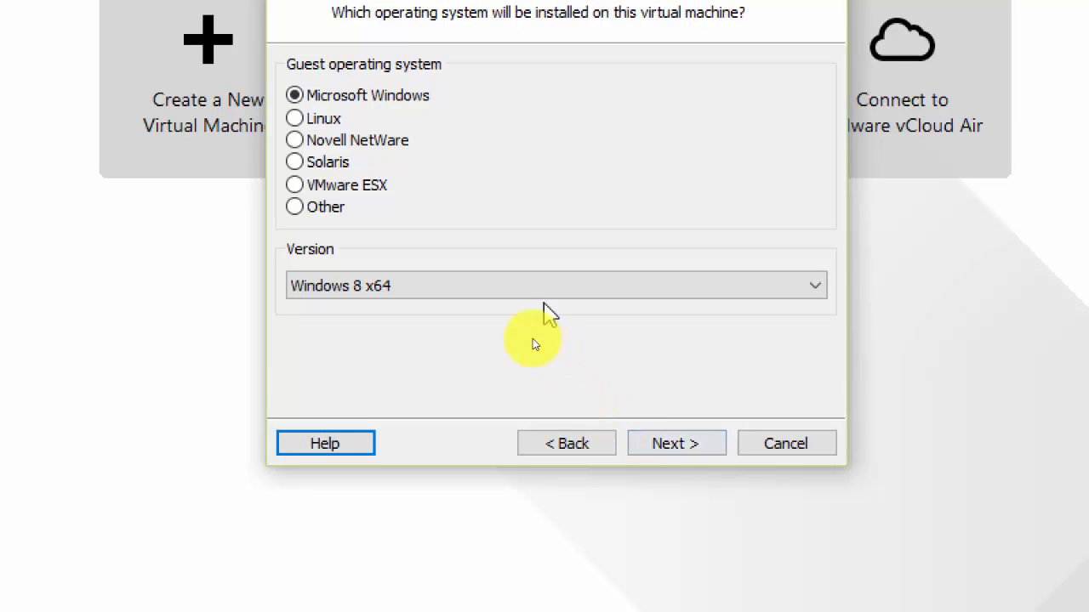
pyautogui.click(510, 286)
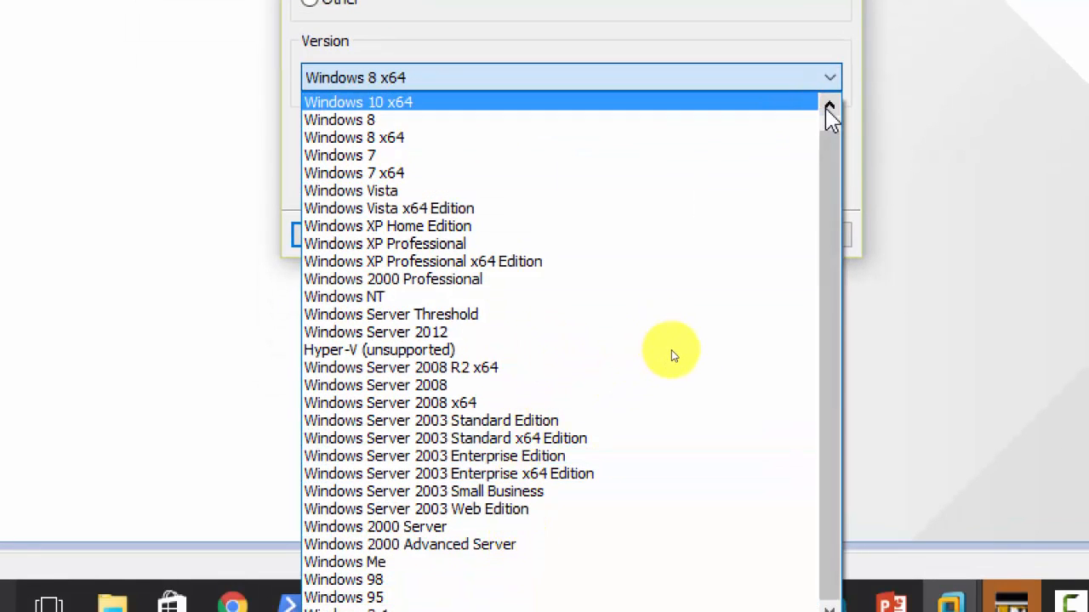
pyautogui.click(833, 132)
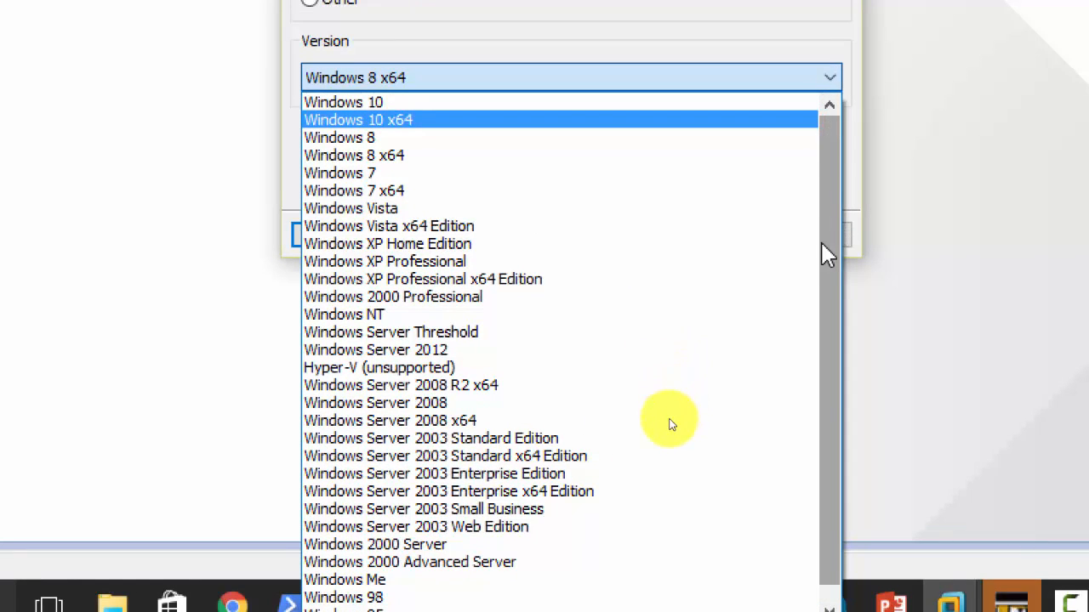
pyautogui.moveTo(832, 276); pyautogui.dragTo(829, 389)
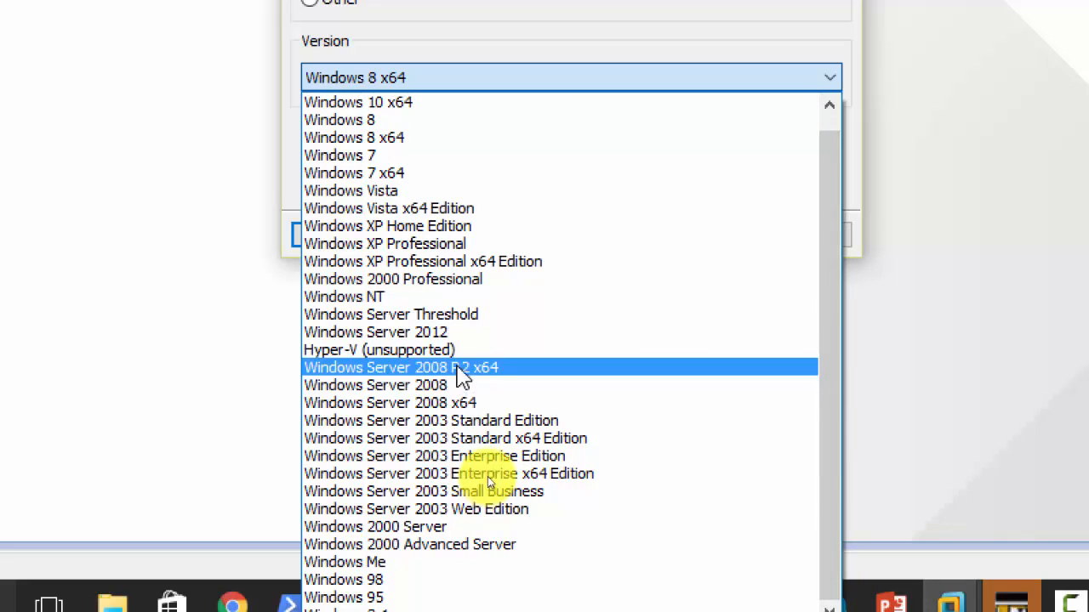
pyautogui.click(457, 332)
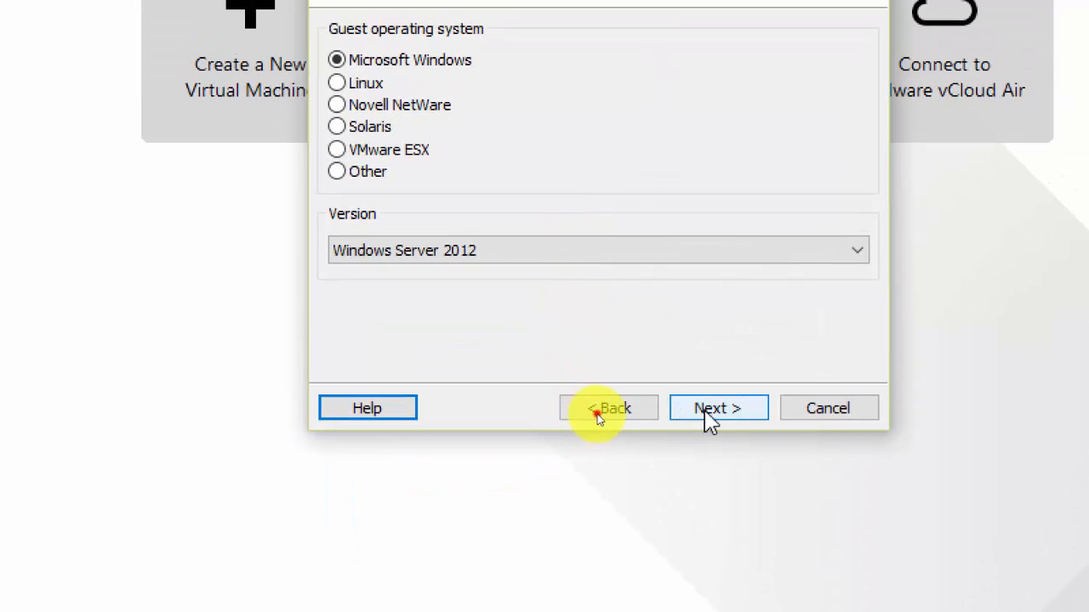
# Name the machine Windows Server 2012-WDS and keep the 60 GB split disk.
pyautogui.click(699, 415)
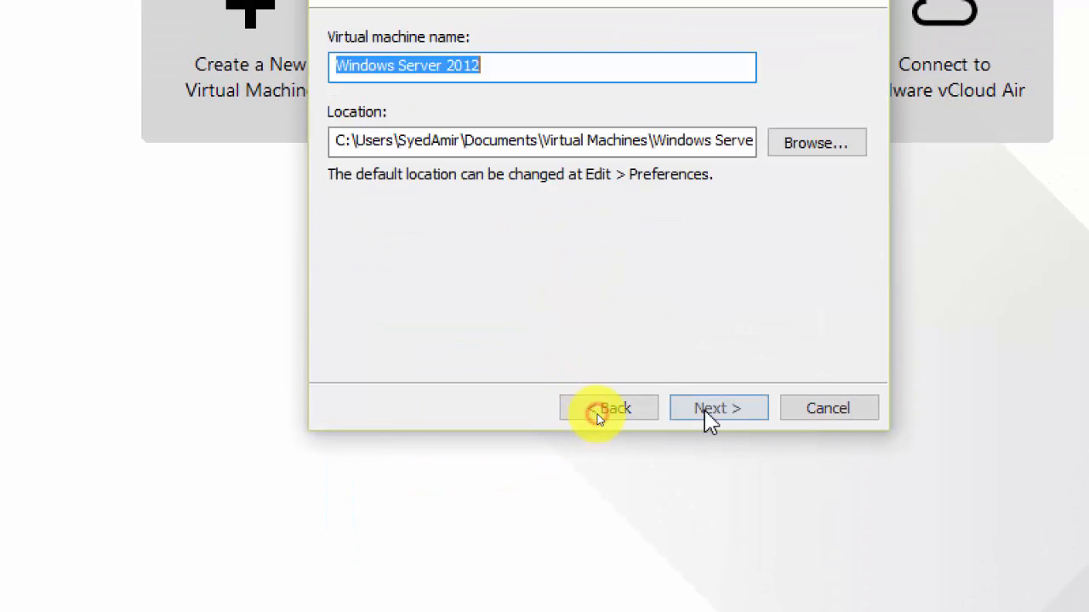
pyautogui.click(502, 59)
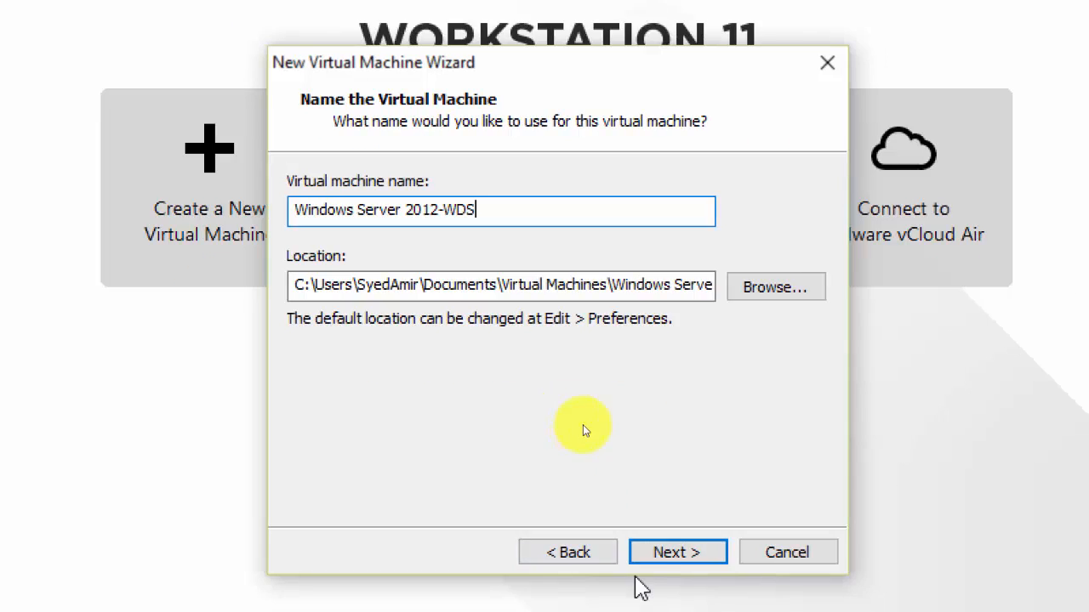
pyautogui.click(680, 553)
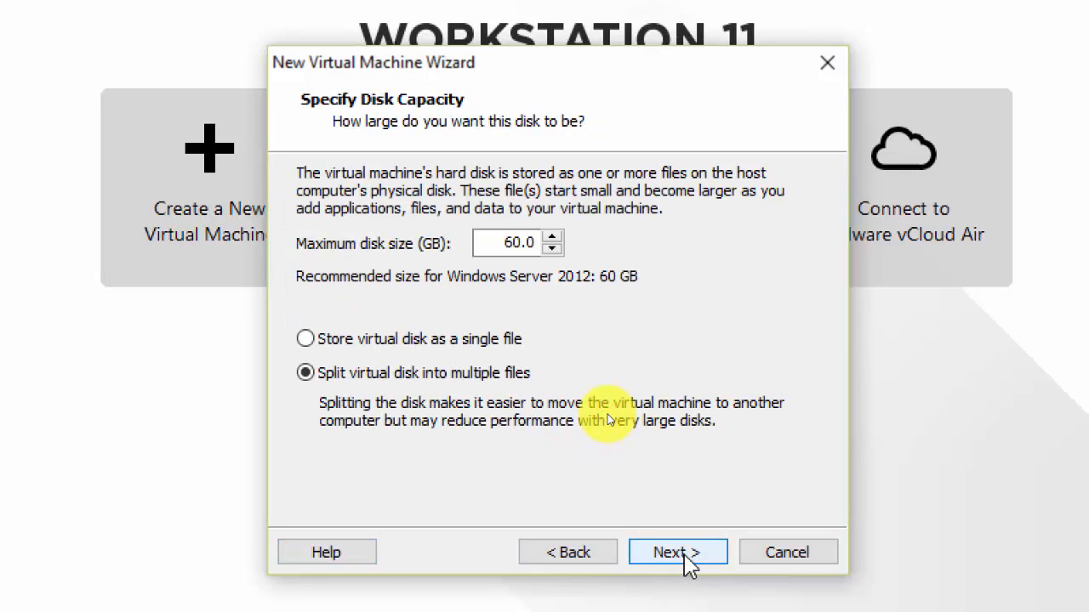
pyautogui.click(685, 558)
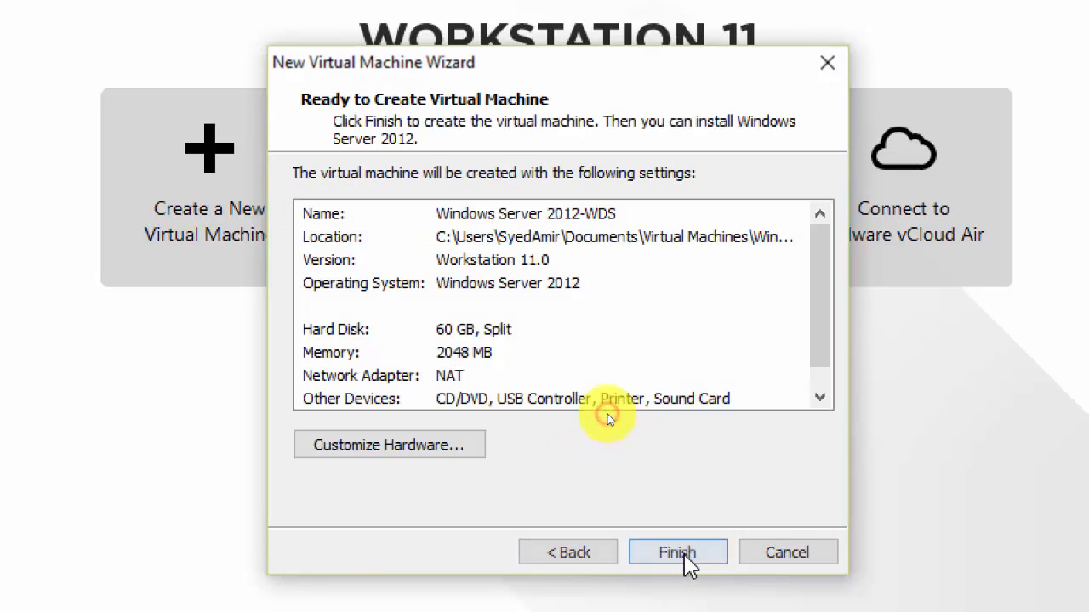
# Put the new VM's network adapter on custom VMnet12 and finish creating it.
pyautogui.click(376, 449)
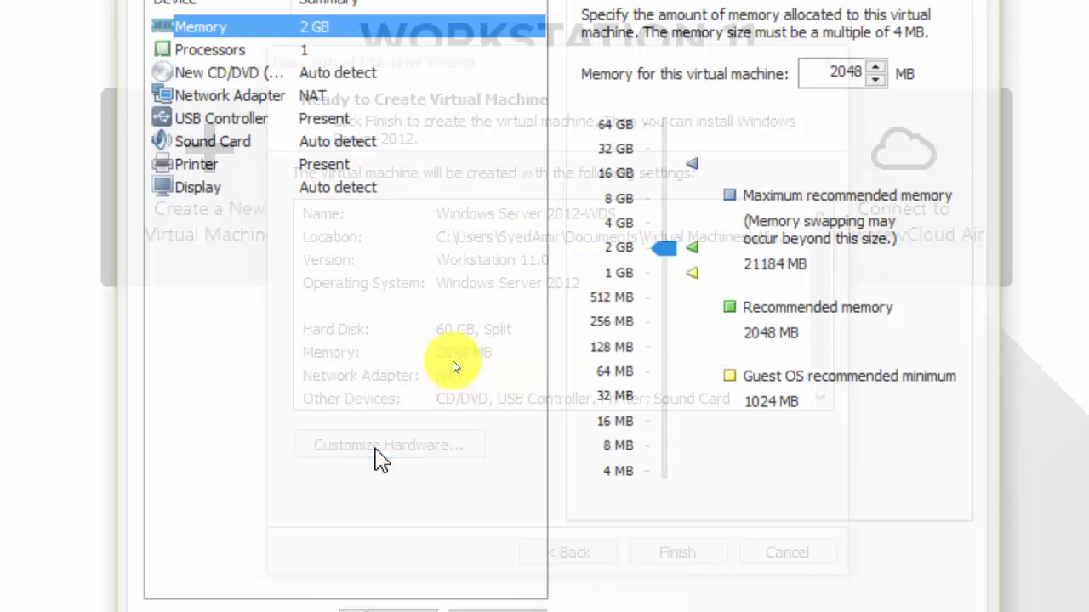
pyautogui.click(316, 95)
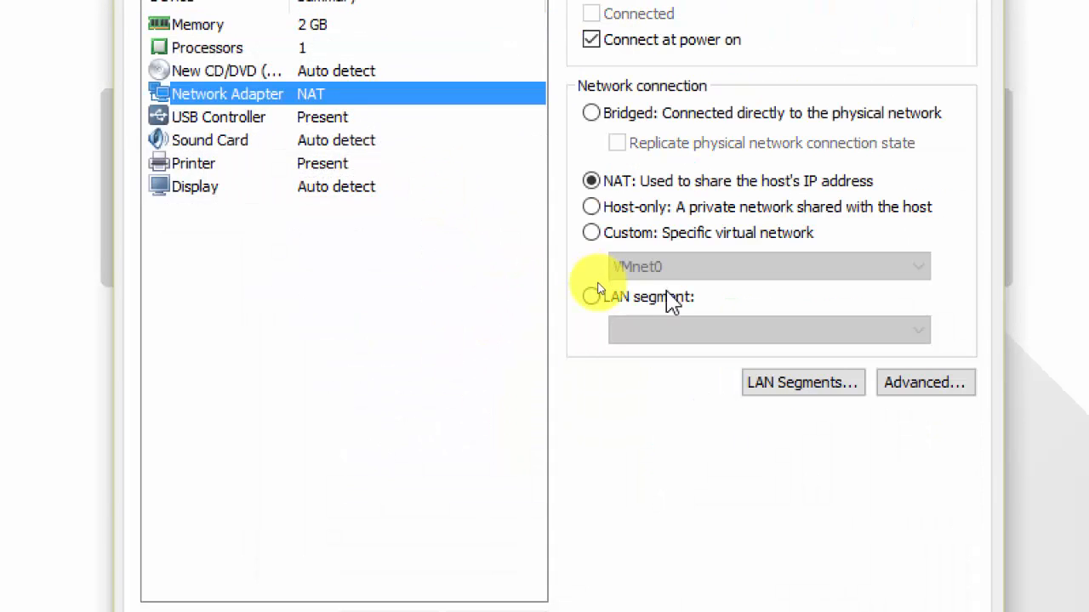
pyautogui.click(593, 234)
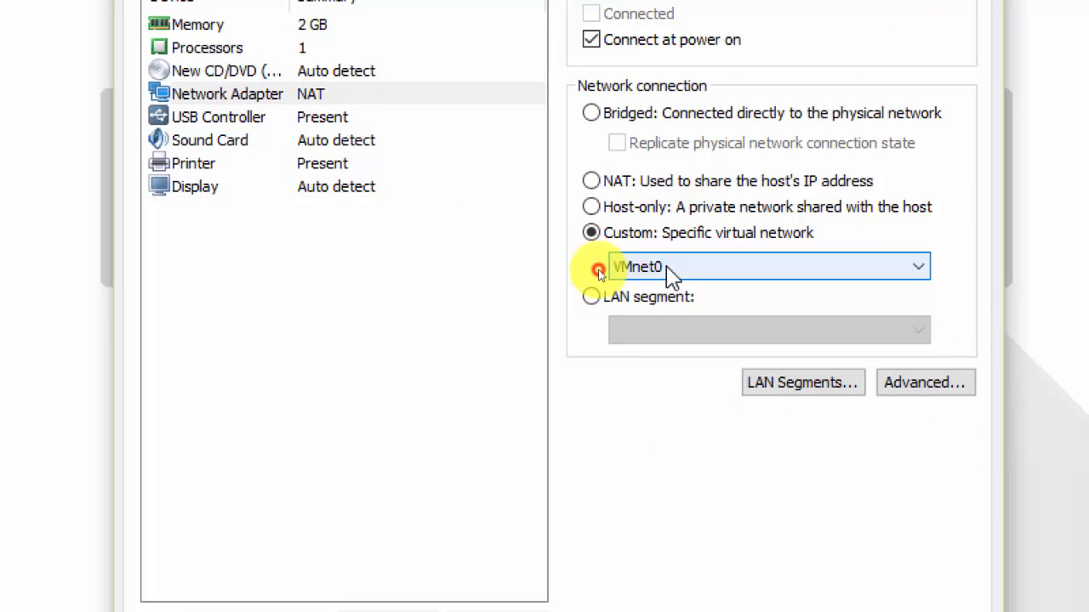
pyautogui.click(667, 268)
pyautogui.click(678, 505)
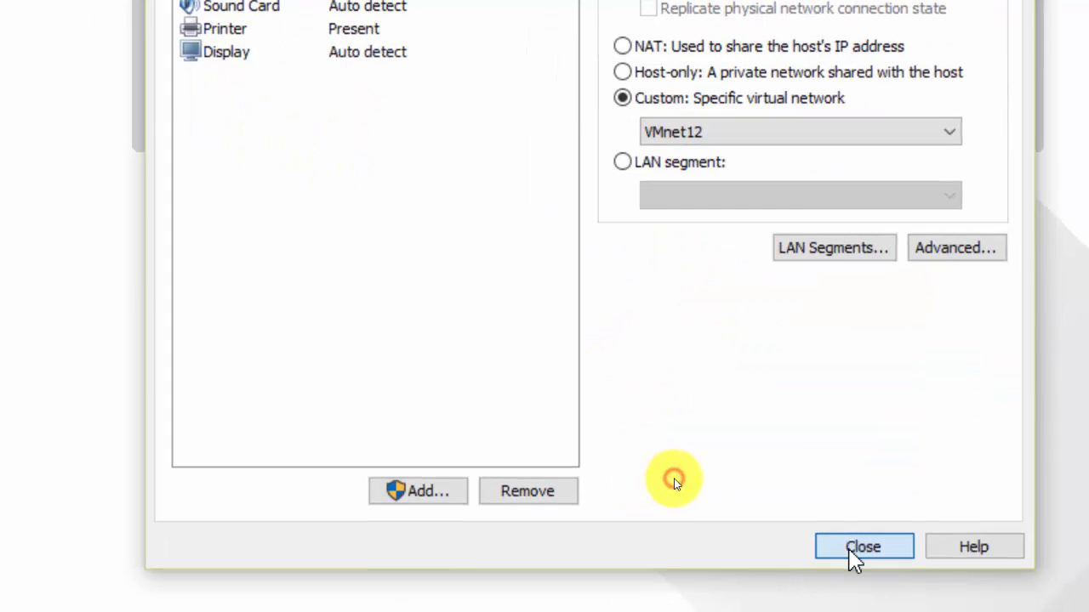
pyautogui.click(850, 550)
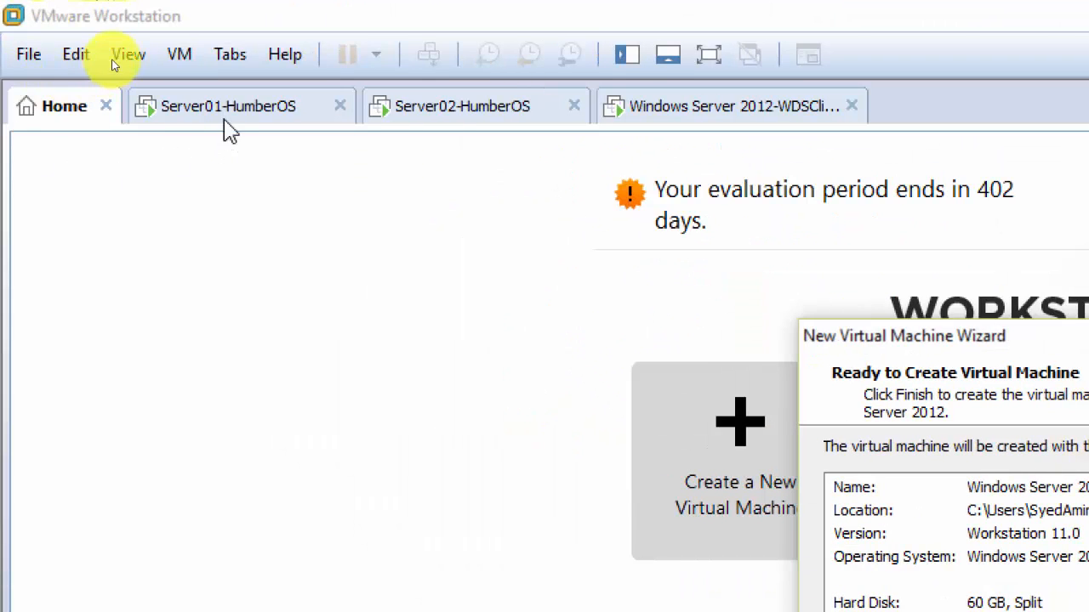
pyautogui.click(114, 56)
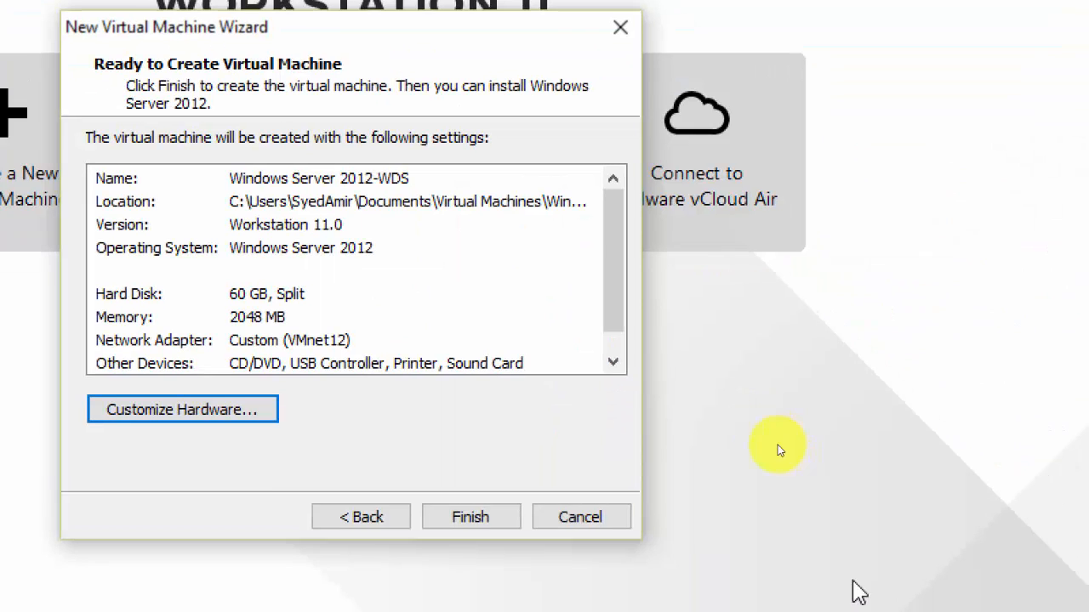
pyautogui.click(470, 517)
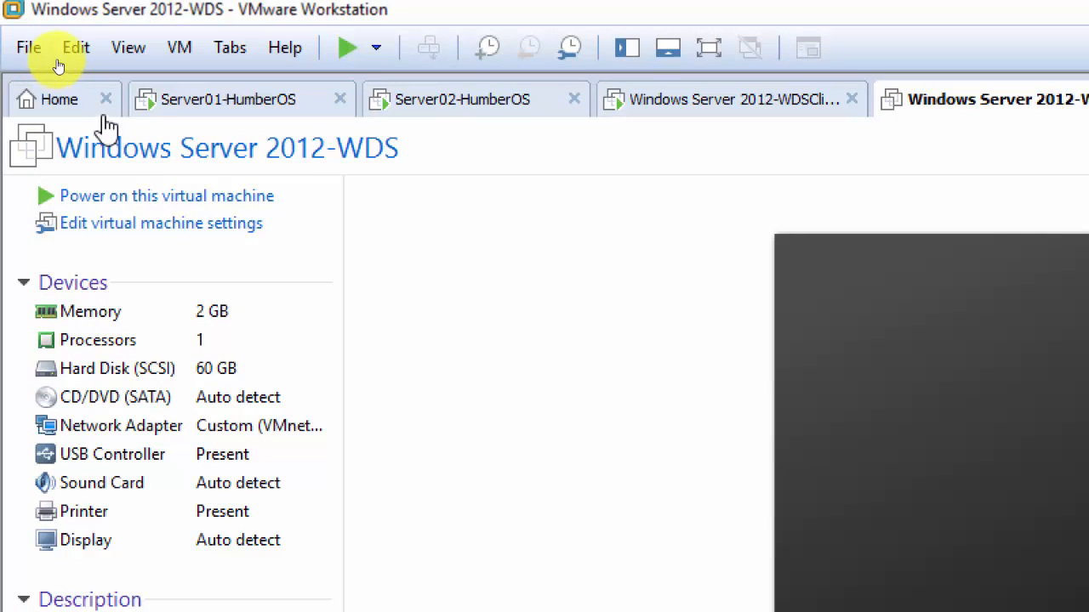
# Apply Server01's WDS Boot policy so unknown clients continue PXE boot unless ESC is pressed.
pyautogui.click(194, 106)
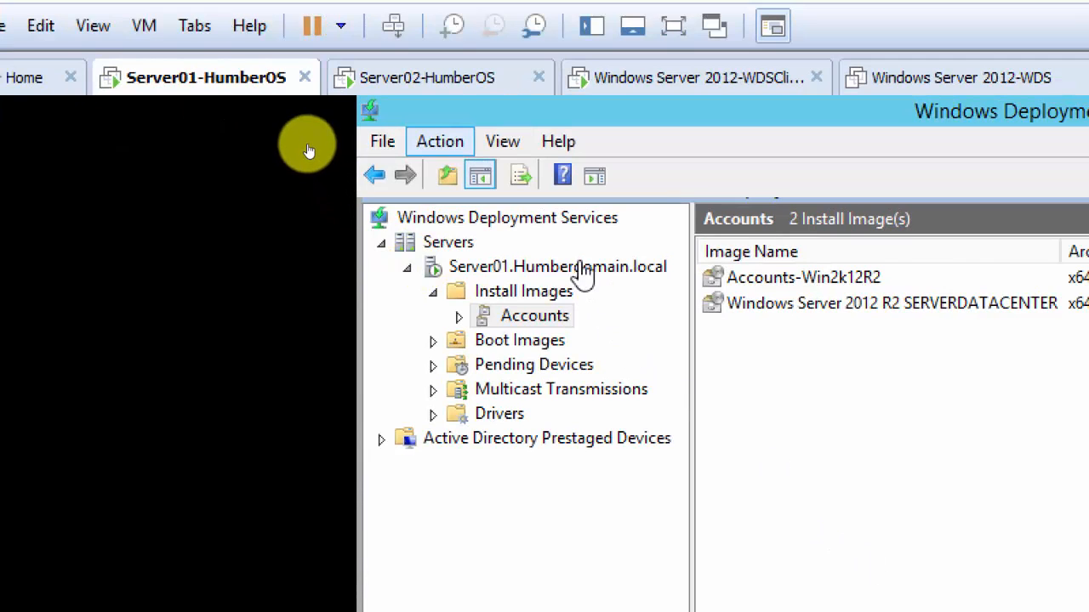
pyautogui.click(583, 269)
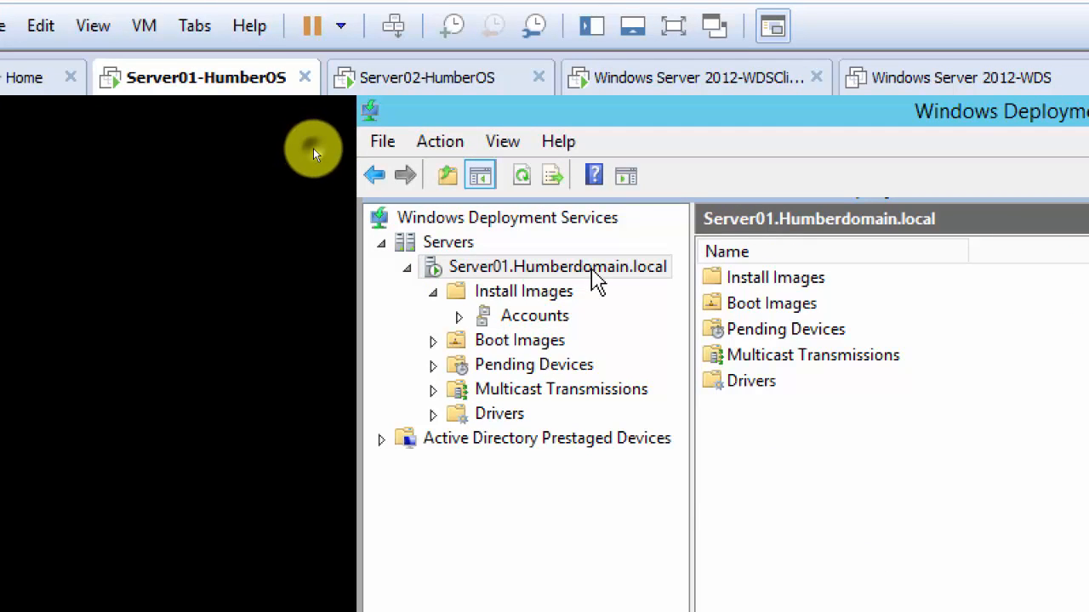
pyautogui.rightClick(594, 283)
pyautogui.click(634, 289)
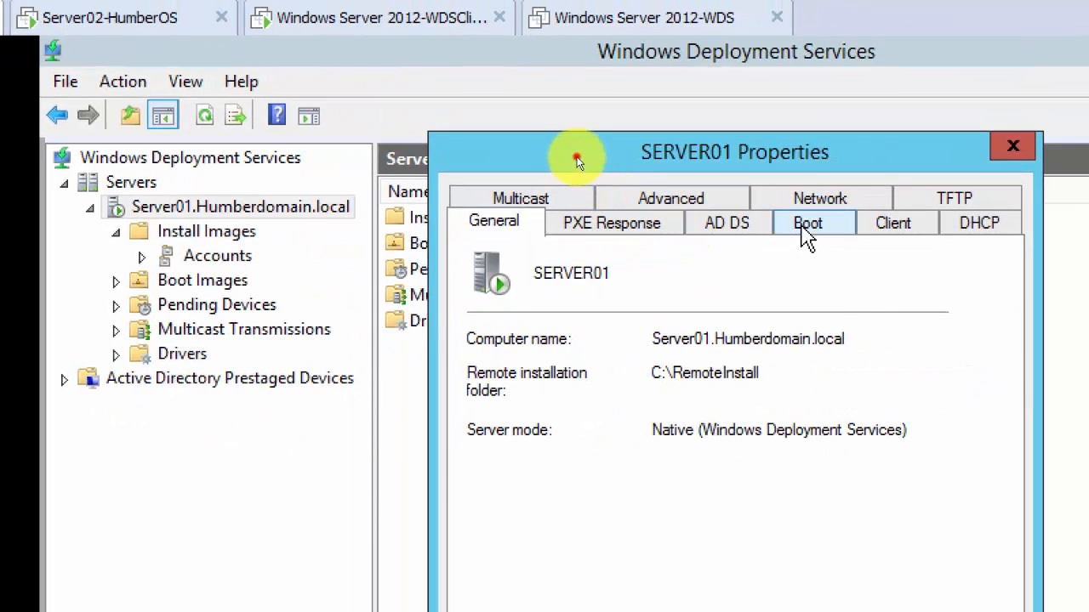
pyautogui.click(807, 226)
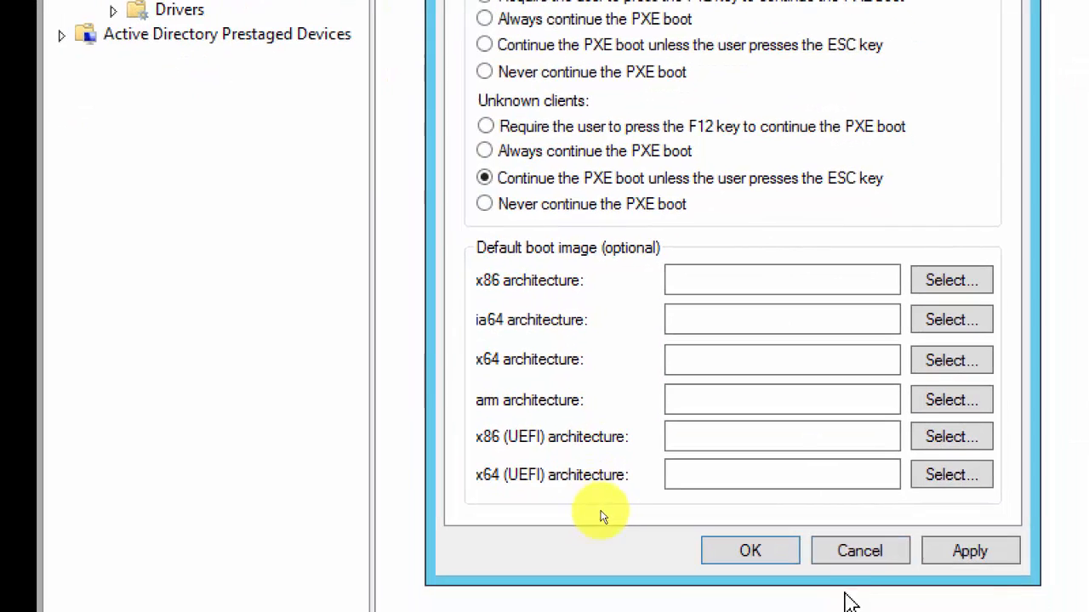
pyautogui.click(977, 549)
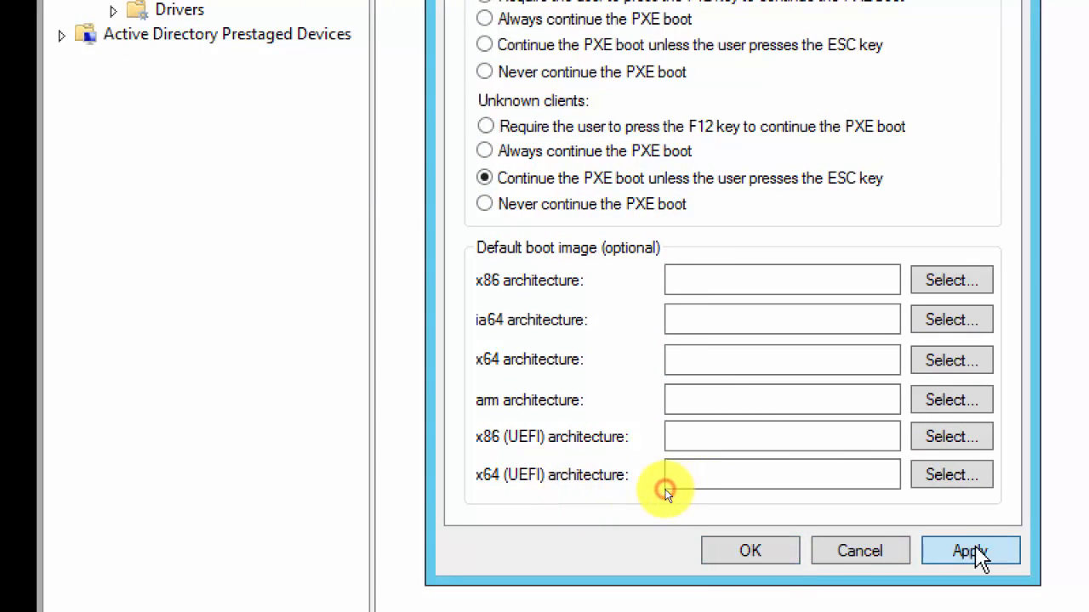
pyautogui.click(757, 549)
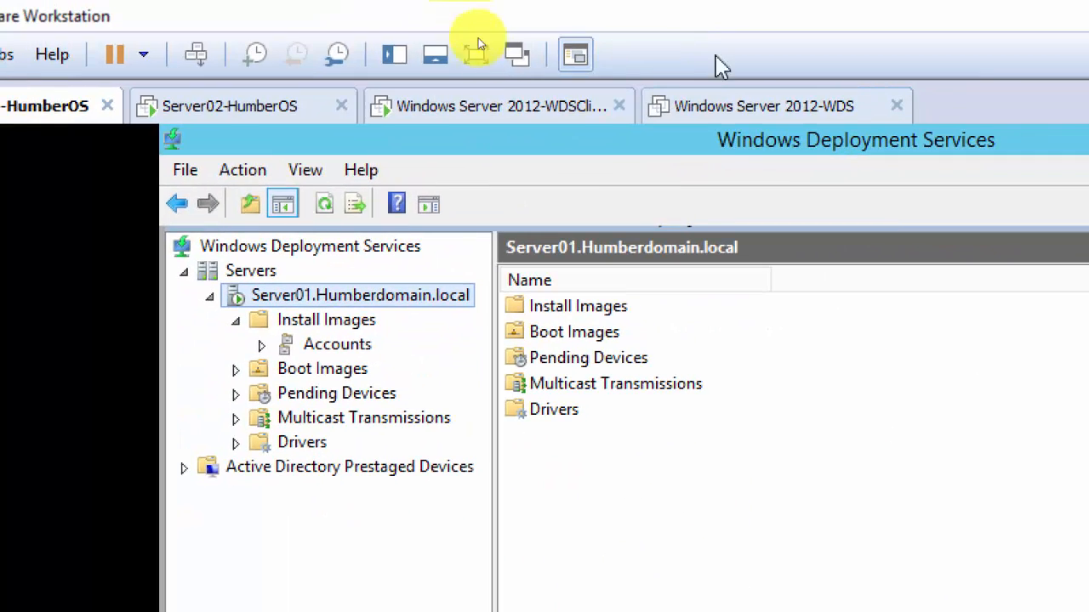
pyautogui.click(698, 113)
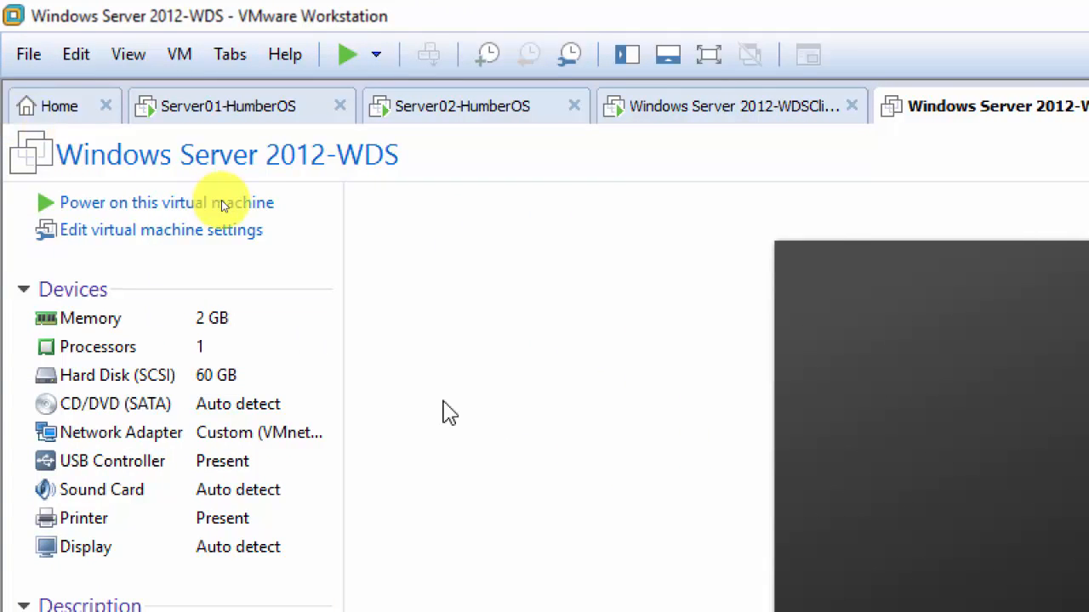
# Power on Windows Server 2012-WDS, declining the sata0:1 device connection, so it PXE-boots.
pyautogui.click(139, 205)
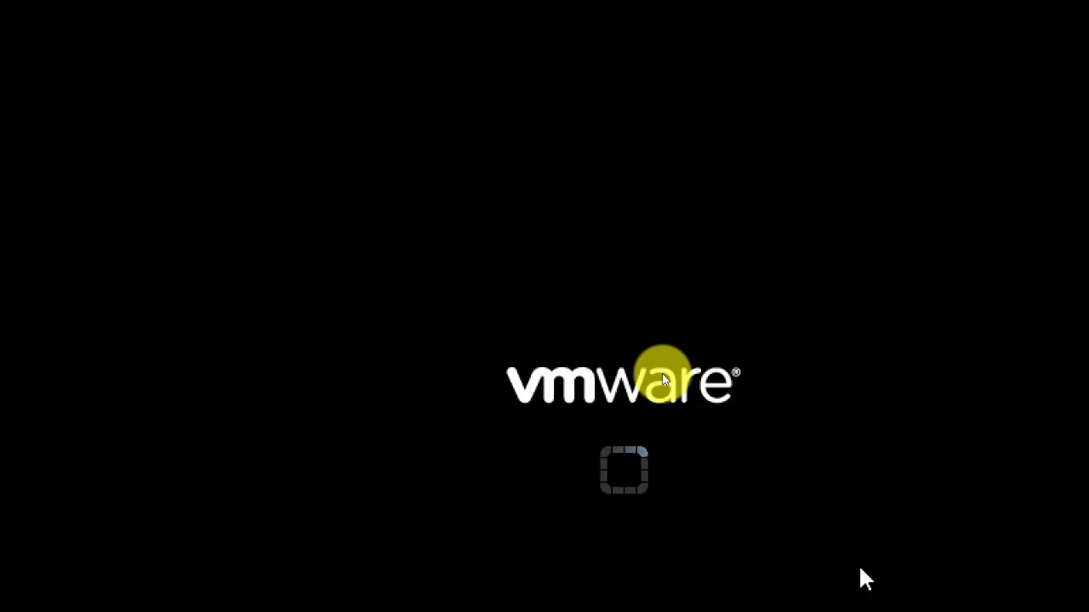
pyautogui.click(697, 434)
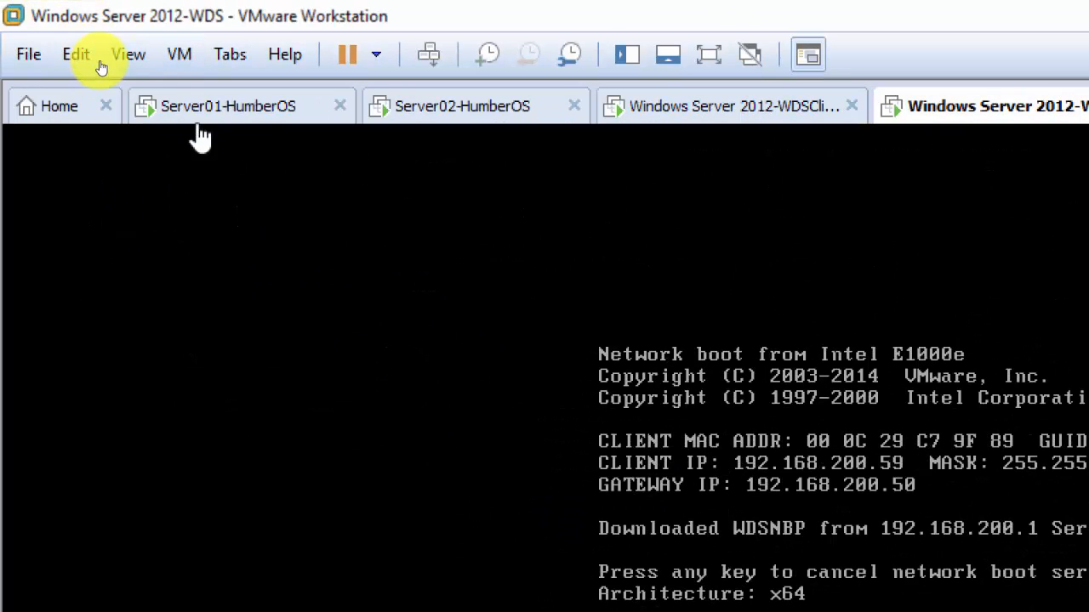
# Switch to the Server01-HumberOS machine showing its WDS console.
pyautogui.click(222, 111)
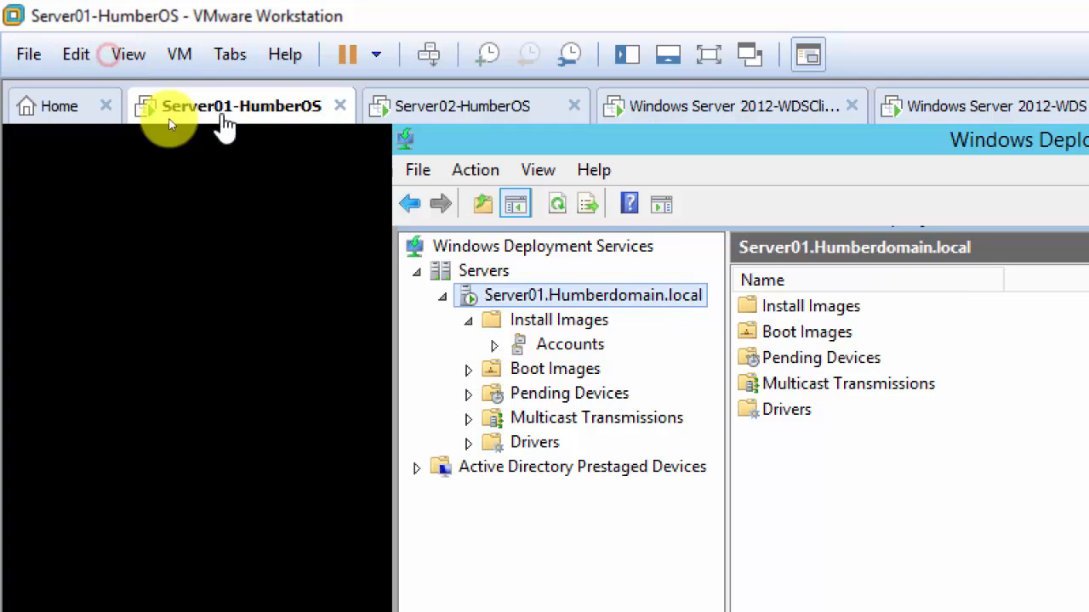
pyautogui.rightClick(584, 303)
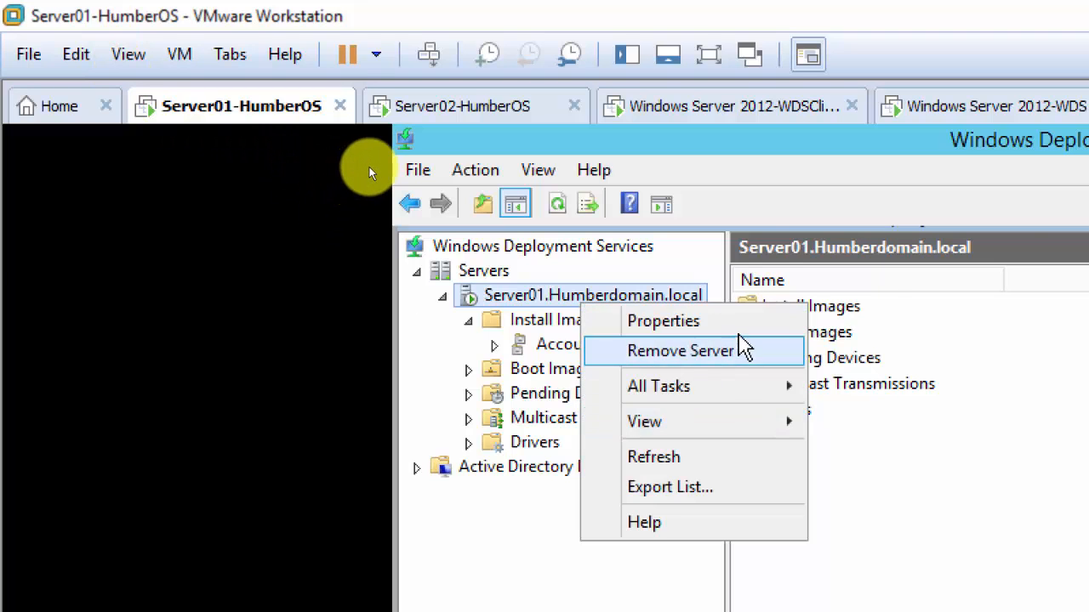
pyautogui.click(664, 321)
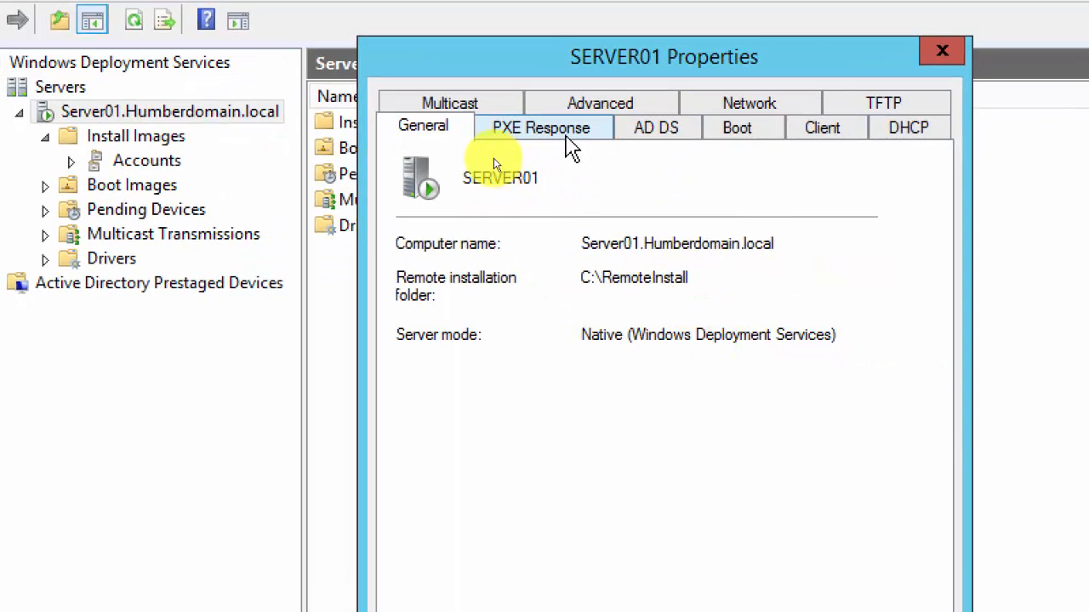
pyautogui.click(567, 132)
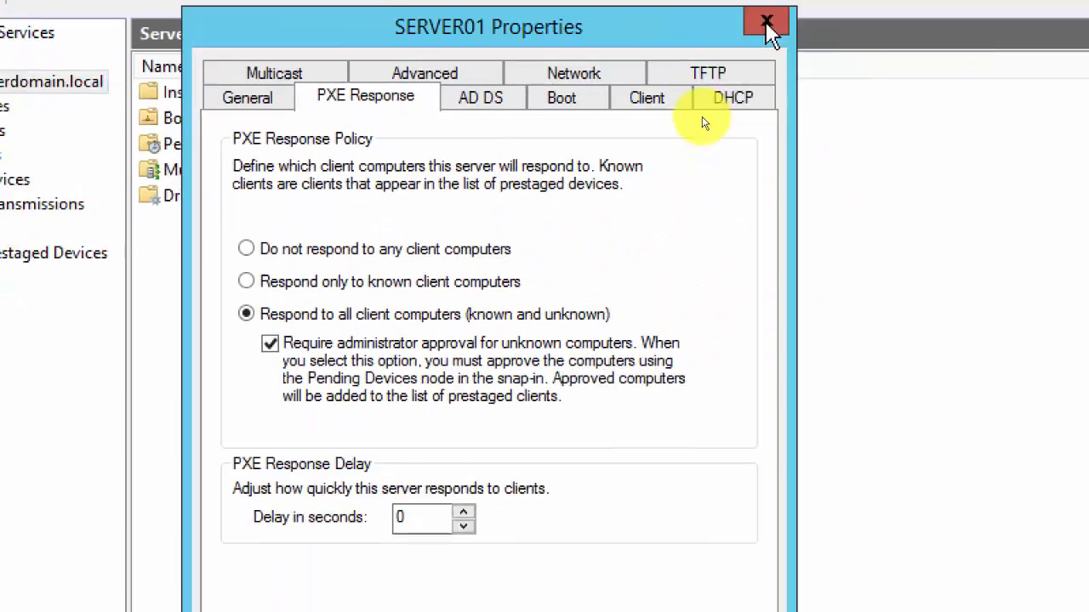
pyautogui.click(935, 0)
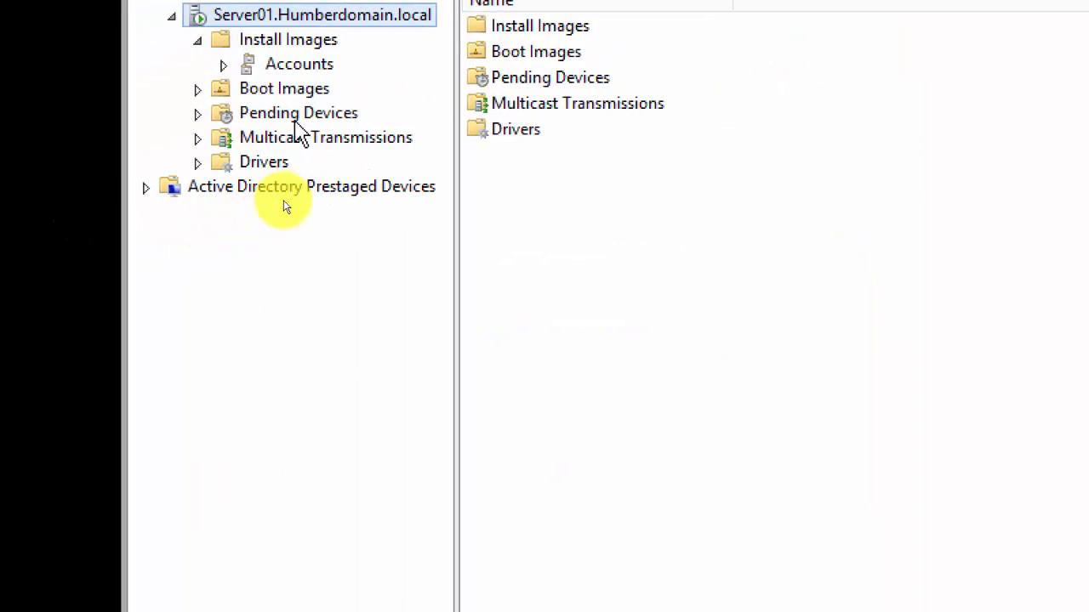
# Approve the pending x64 device under Pending Devices, then return to the booting WDS VM.
pyautogui.click(215, 152)
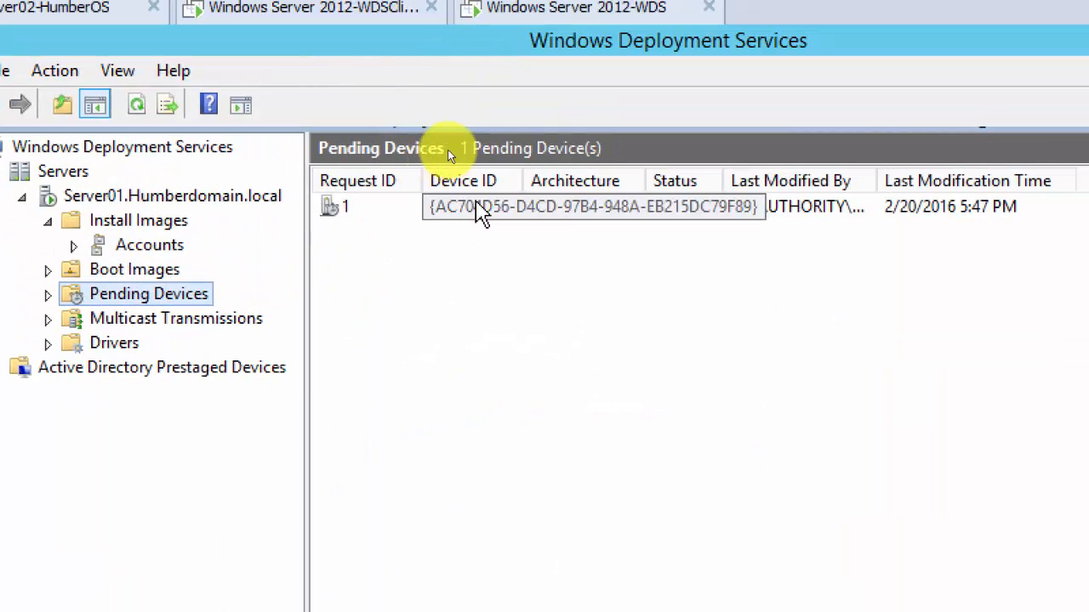
pyautogui.rightClick(481, 213)
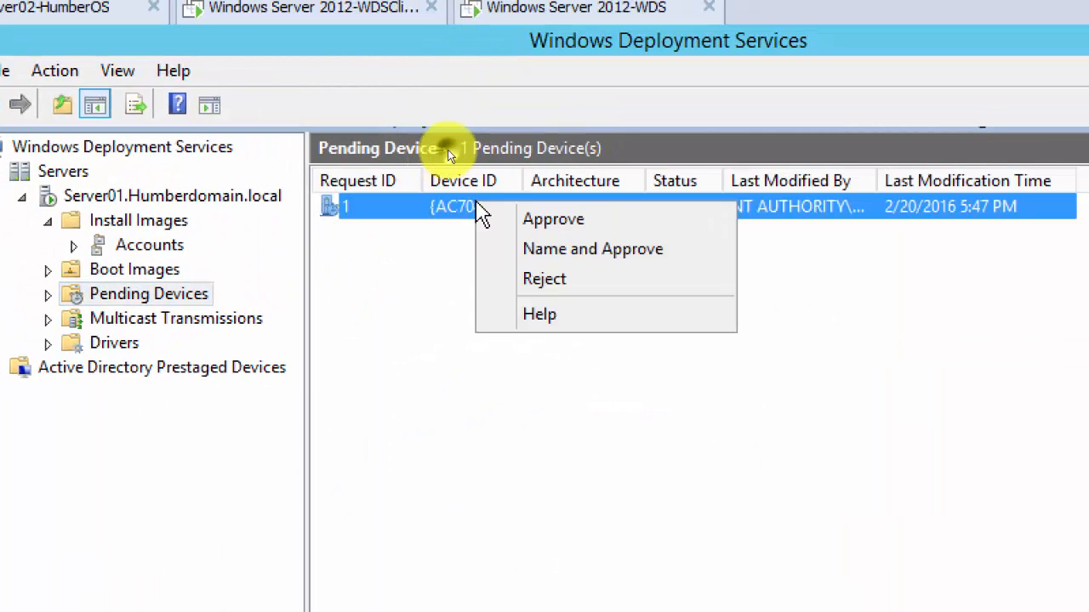
pyautogui.click(542, 221)
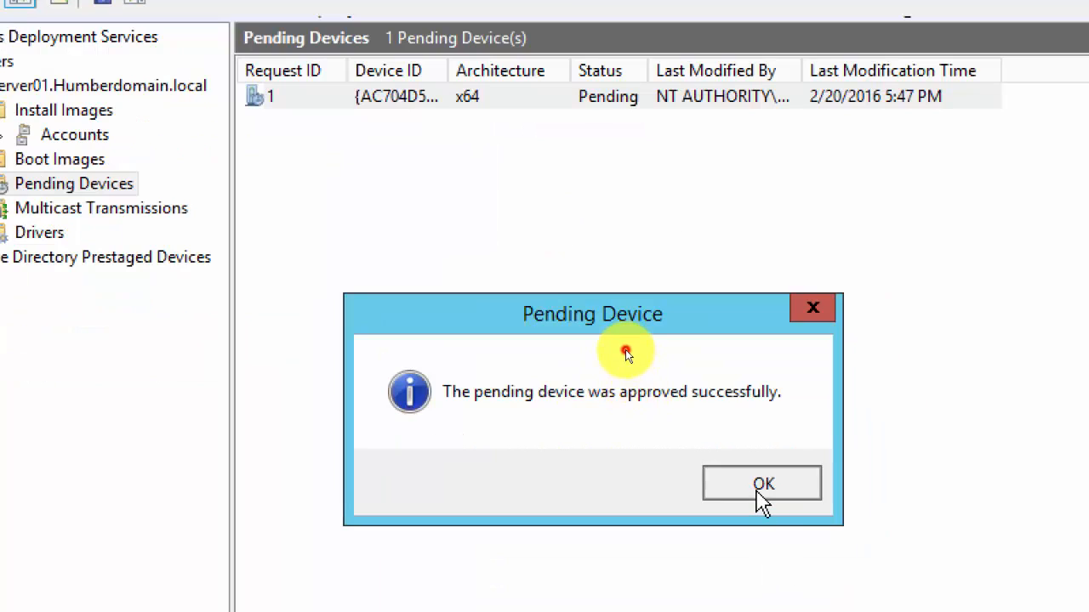
pyautogui.click(835, 591)
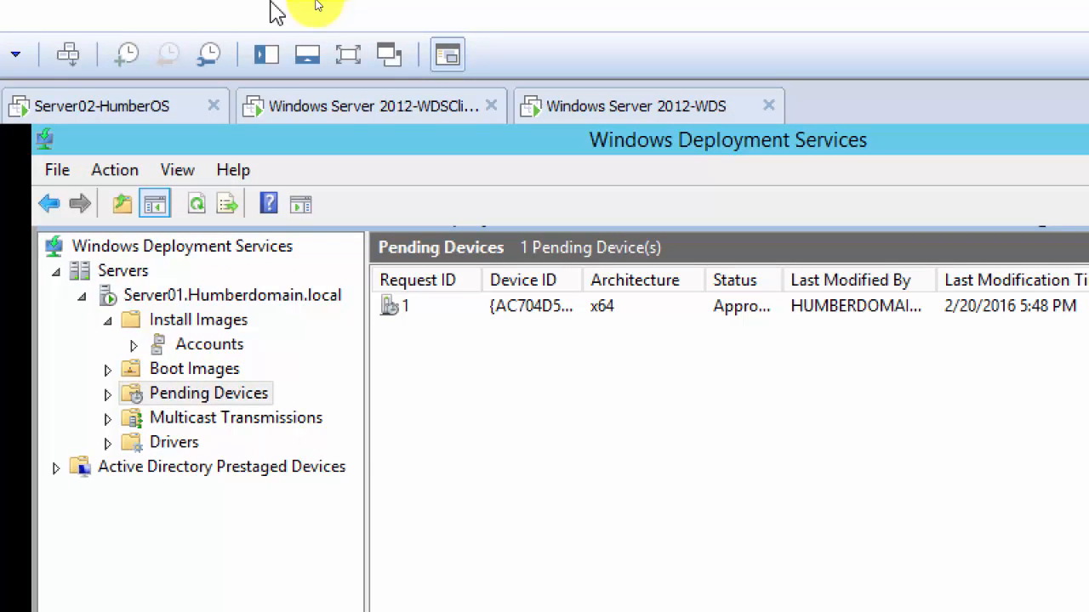
pyautogui.click(582, 117)
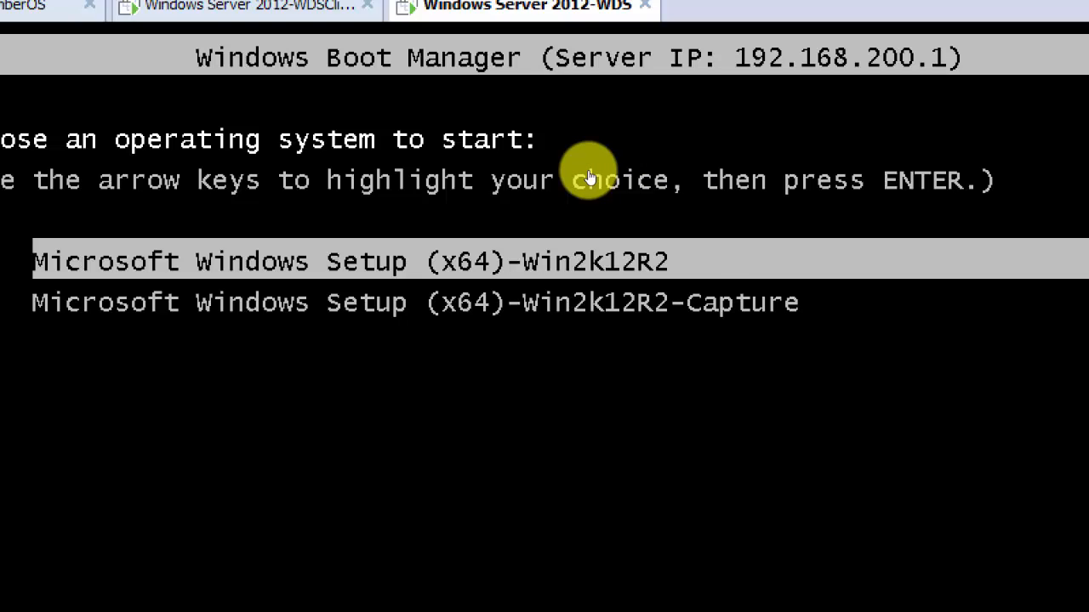
# Boot the Microsoft Windows Setup (x64)-Win2k12R2-Capture entry from Windows Boot Manager.
pyautogui.press('Down')
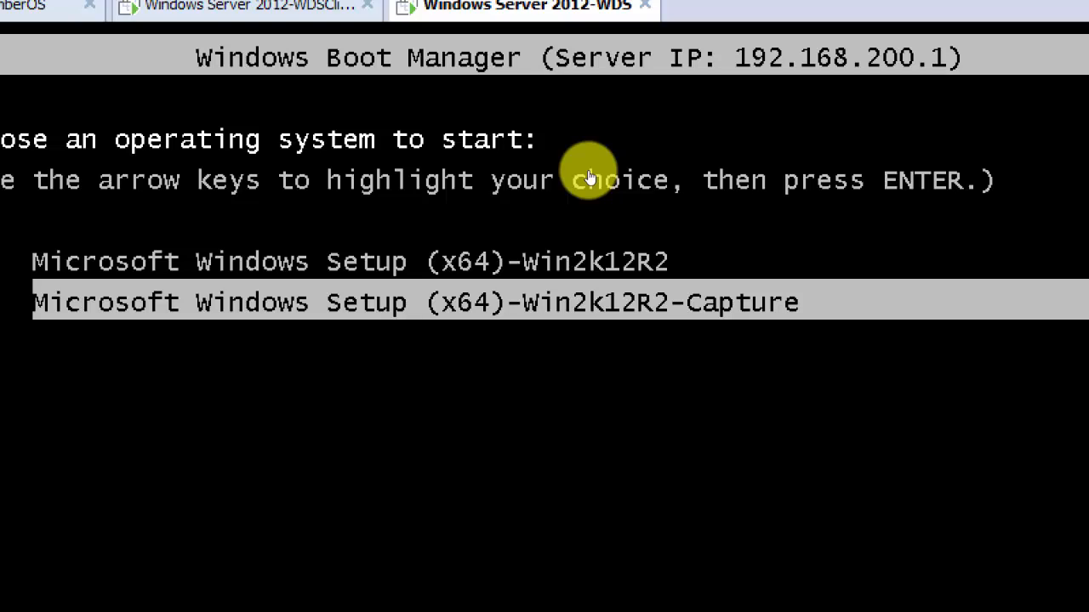
pyautogui.press('Up')
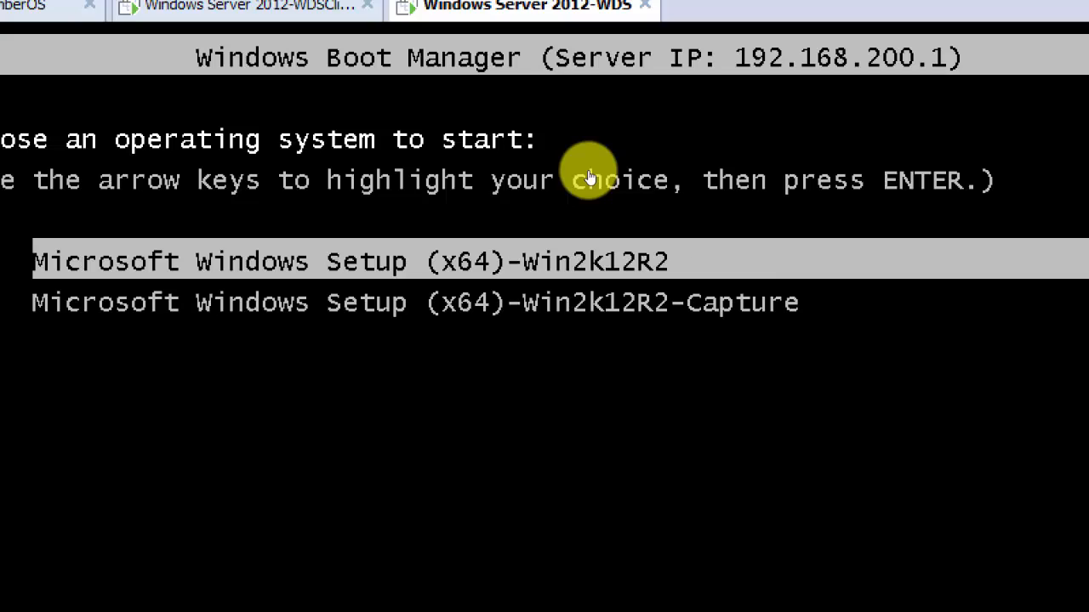
pyautogui.press('Down')
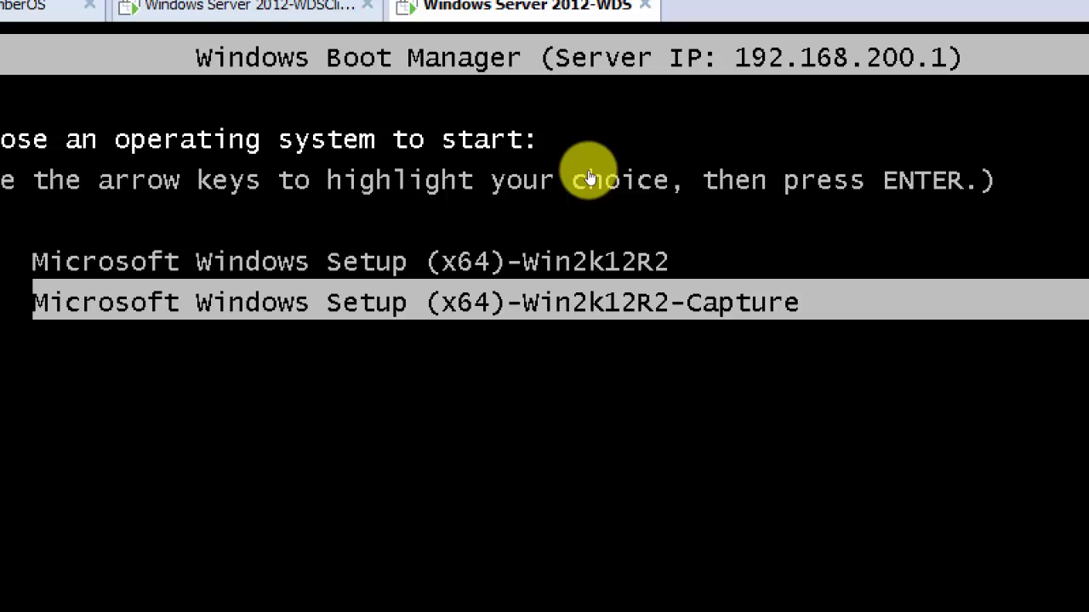
pyautogui.press('Up')
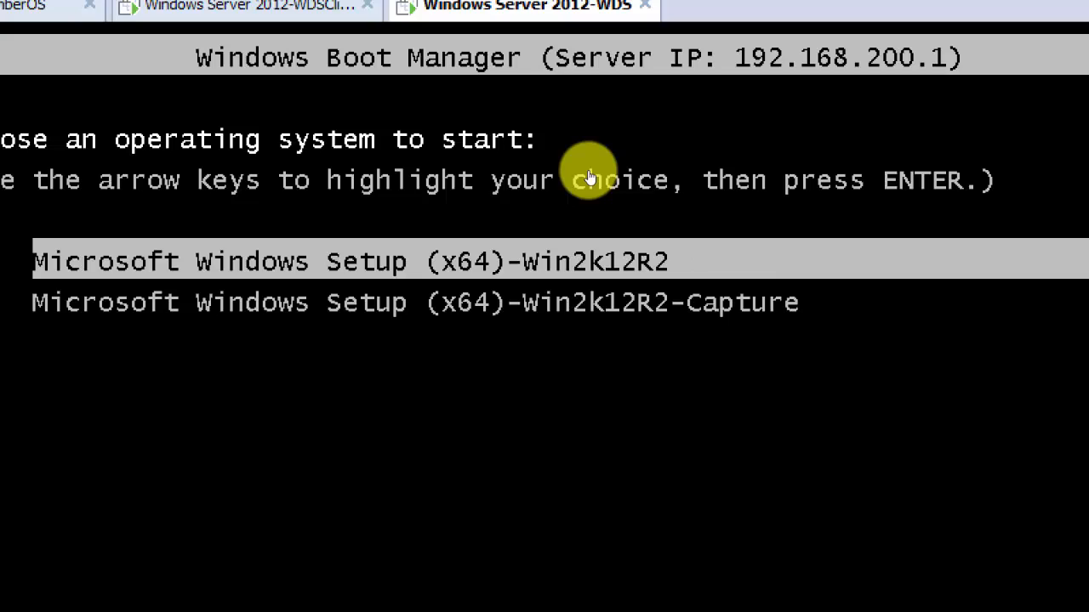
pyautogui.press('Down')
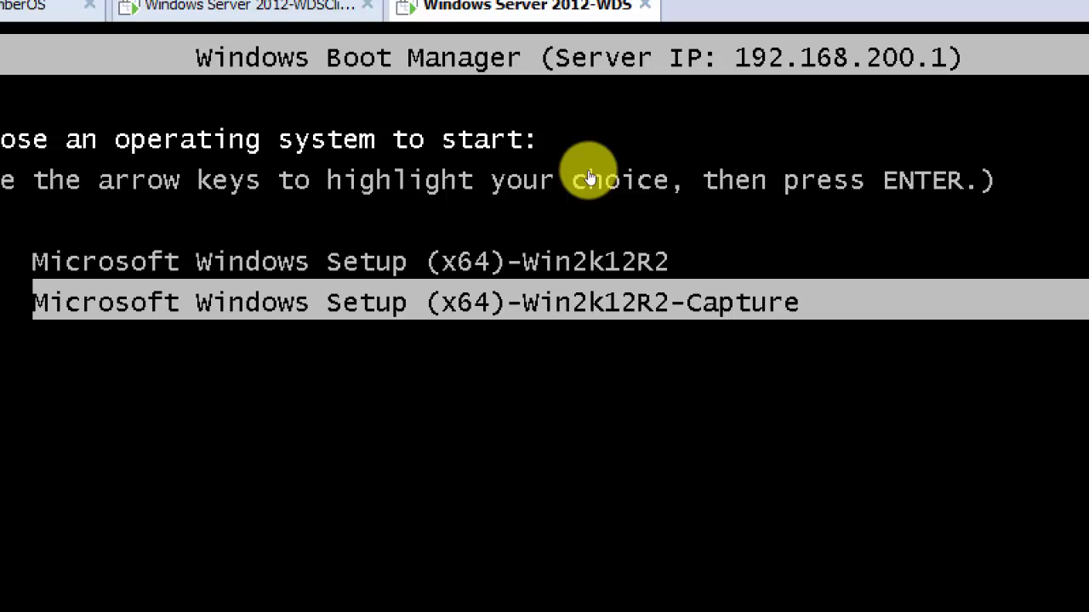
pyautogui.press('Return')
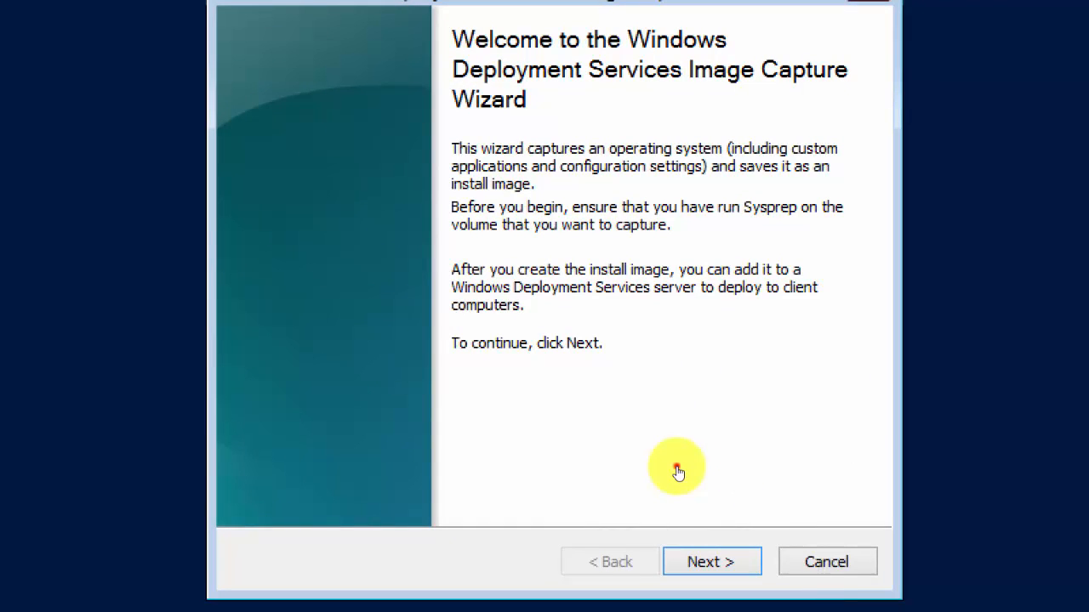
# Cancel the Image Capture Wizard, confirm, and return to the Windows Server 2012-WDS machine.
pyautogui.click(821, 565)
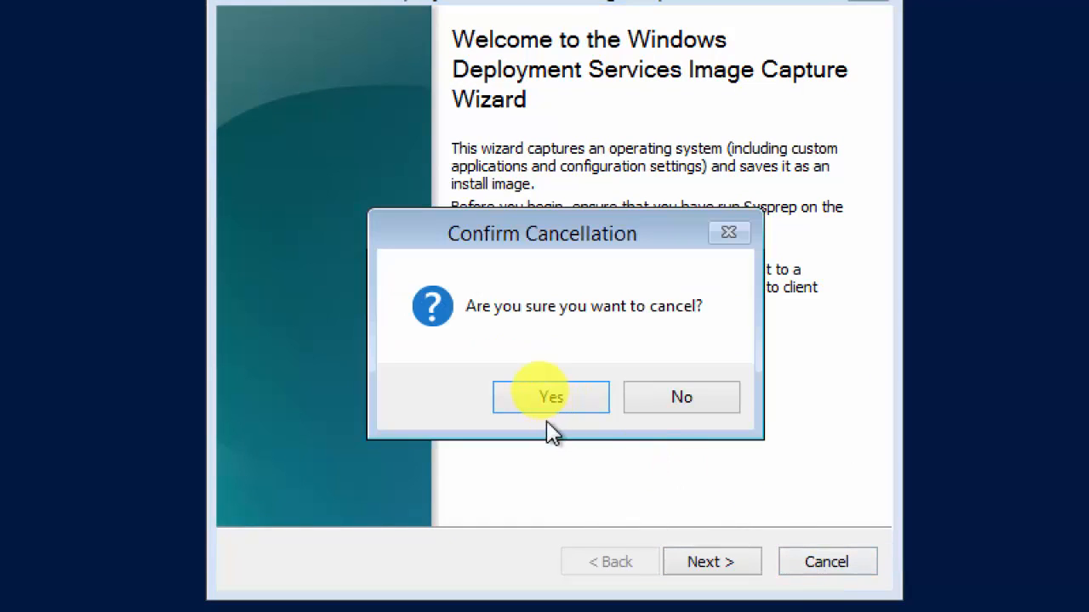
pyautogui.click(545, 406)
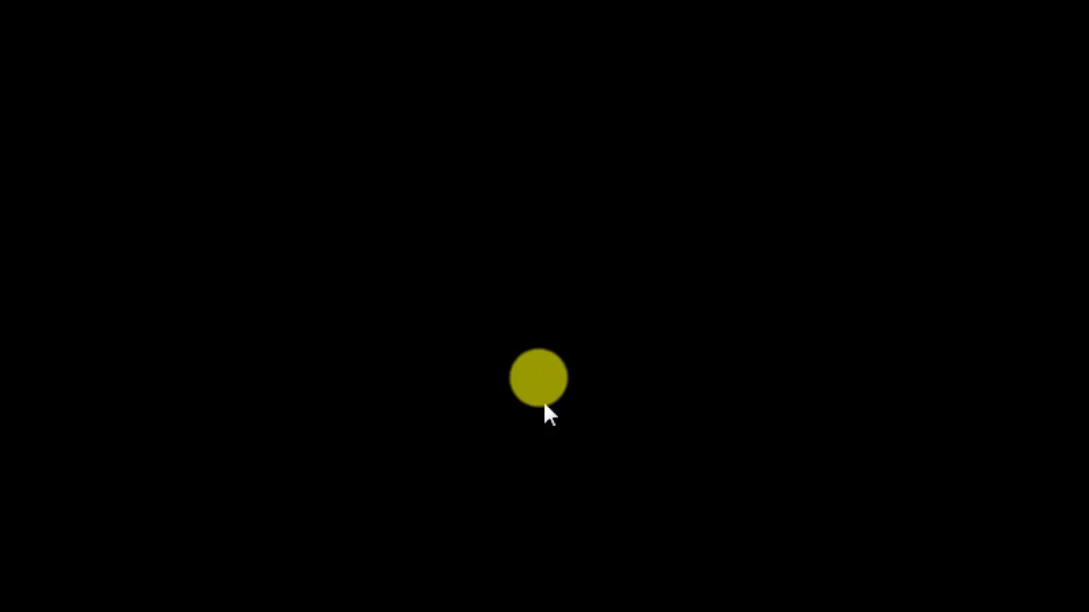
pyautogui.click(508, 43)
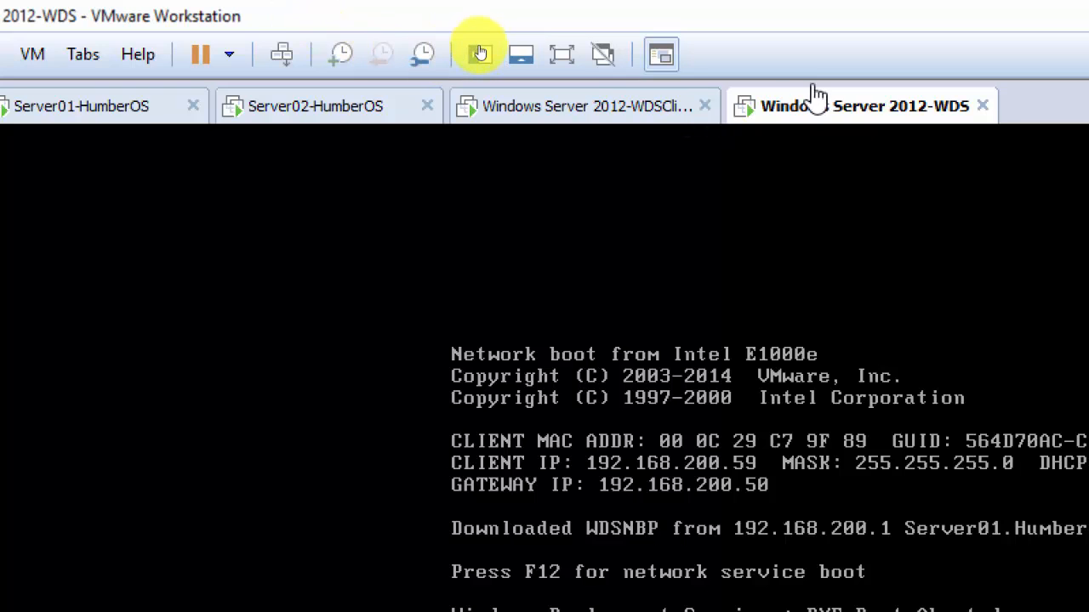
# Restart the Windows Server 2012-WDS guest through Power > Restart Guest so it network boots.
pyautogui.rightClick(815, 115)
pyautogui.moveTo(984, 165)
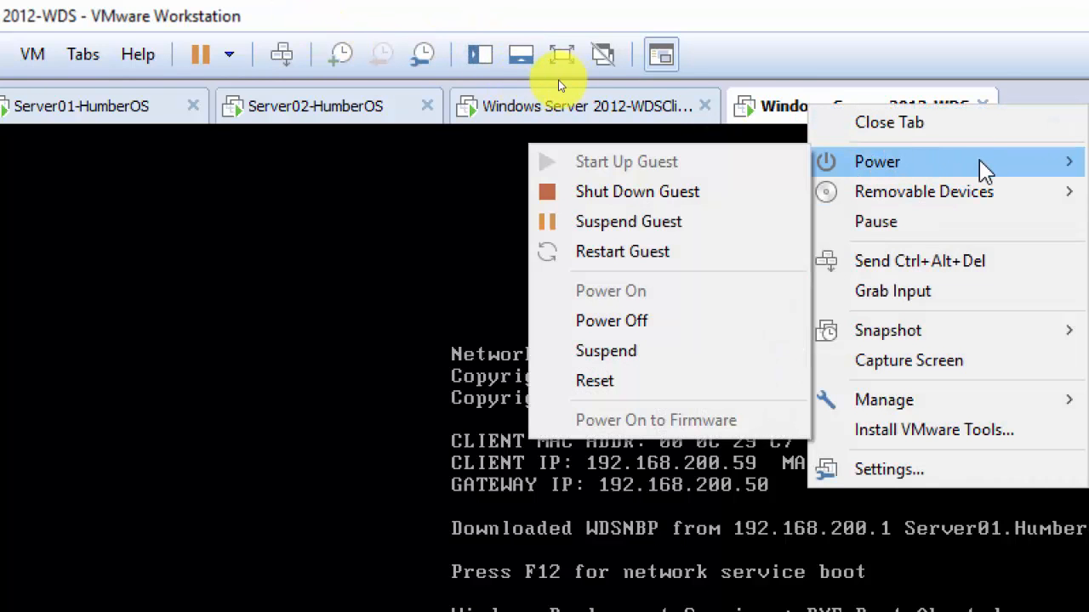
pyautogui.click(647, 252)
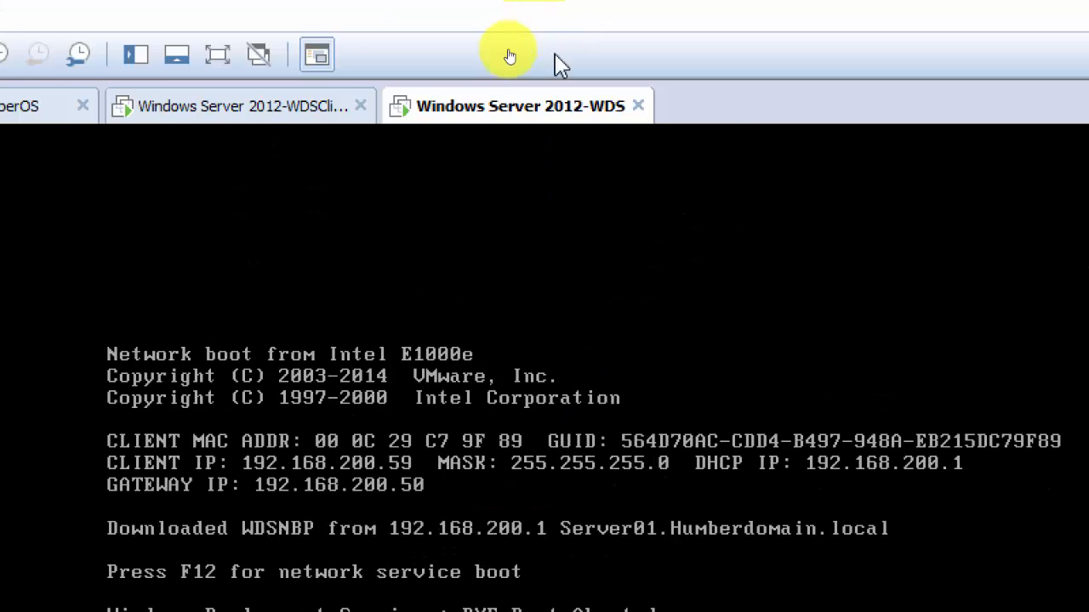
pyautogui.rightClick(487, 117)
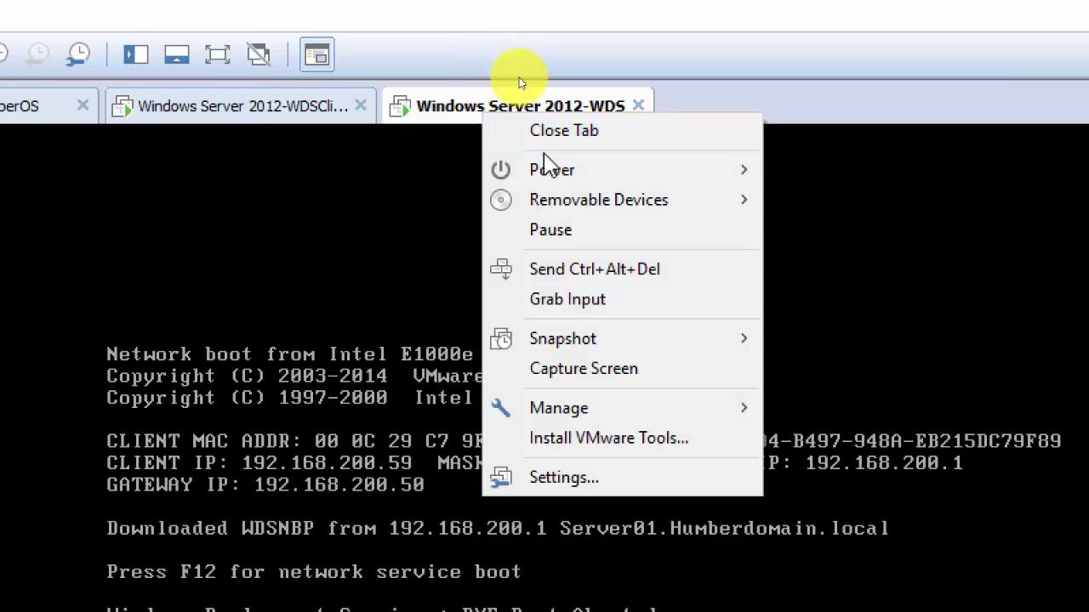
pyautogui.moveTo(541, 168)
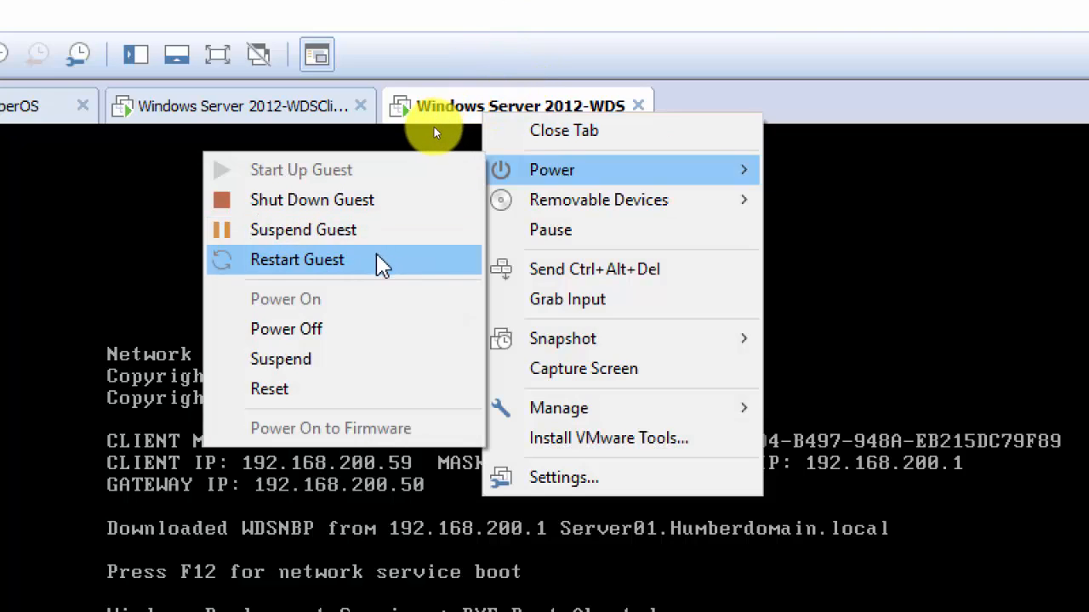
pyautogui.click(387, 260)
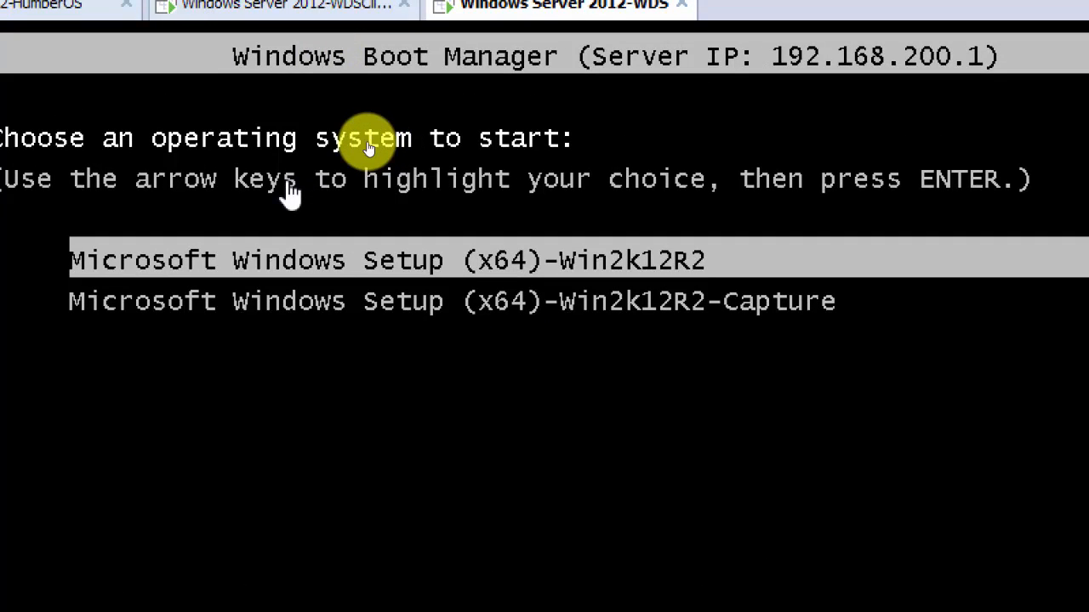
# Boot the Microsoft Windows Setup (x64)-Win2k12R2 entry from Windows Boot Manager.
pyautogui.press('Down')
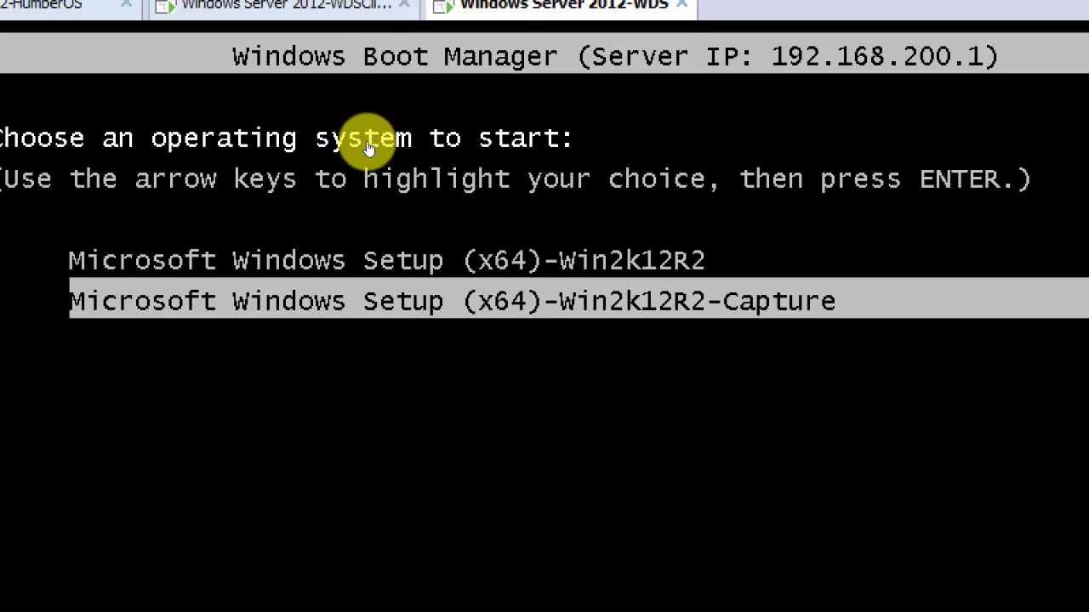
pyautogui.press('Up')
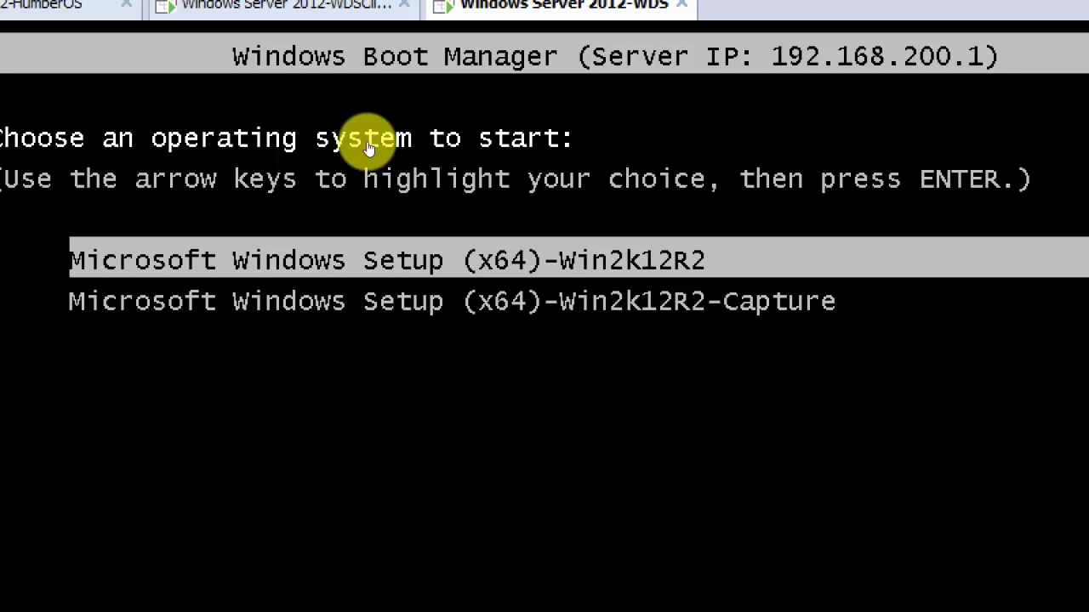
pyautogui.press('Down')
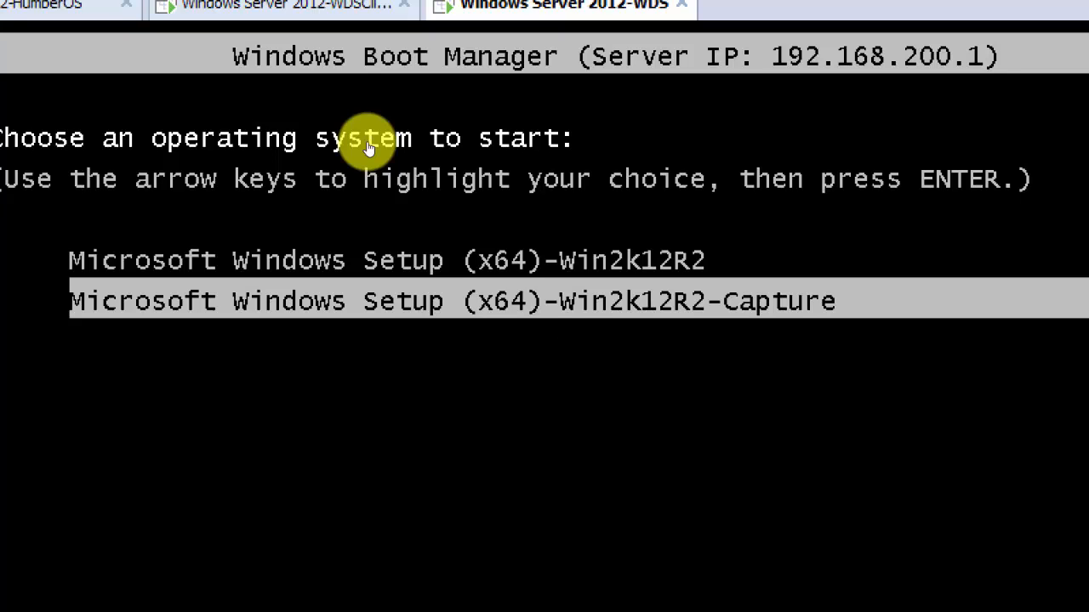
pyautogui.press('Up')
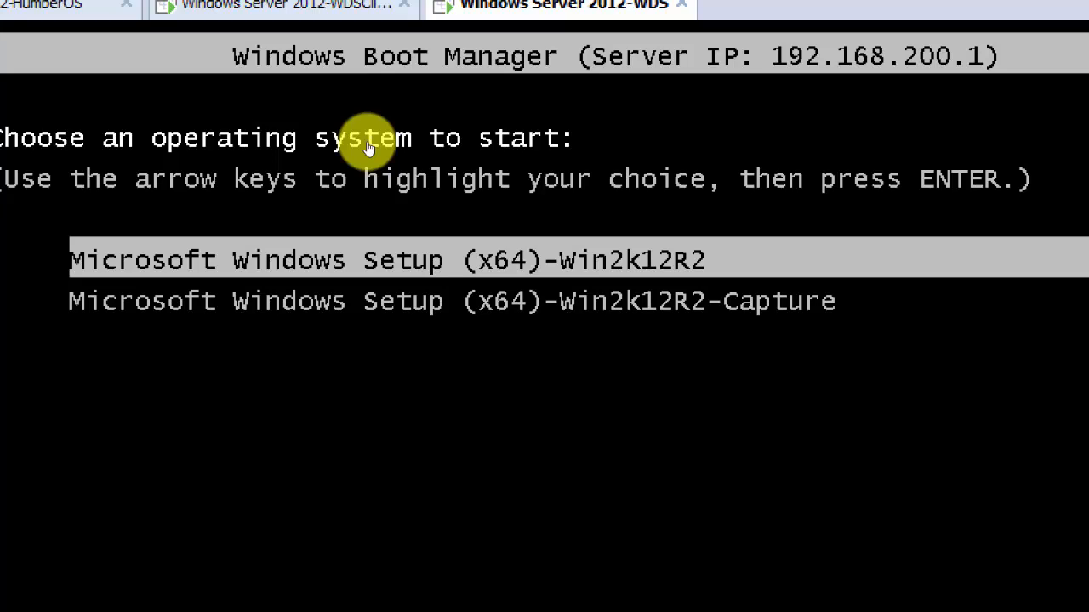
pyautogui.press('Return')
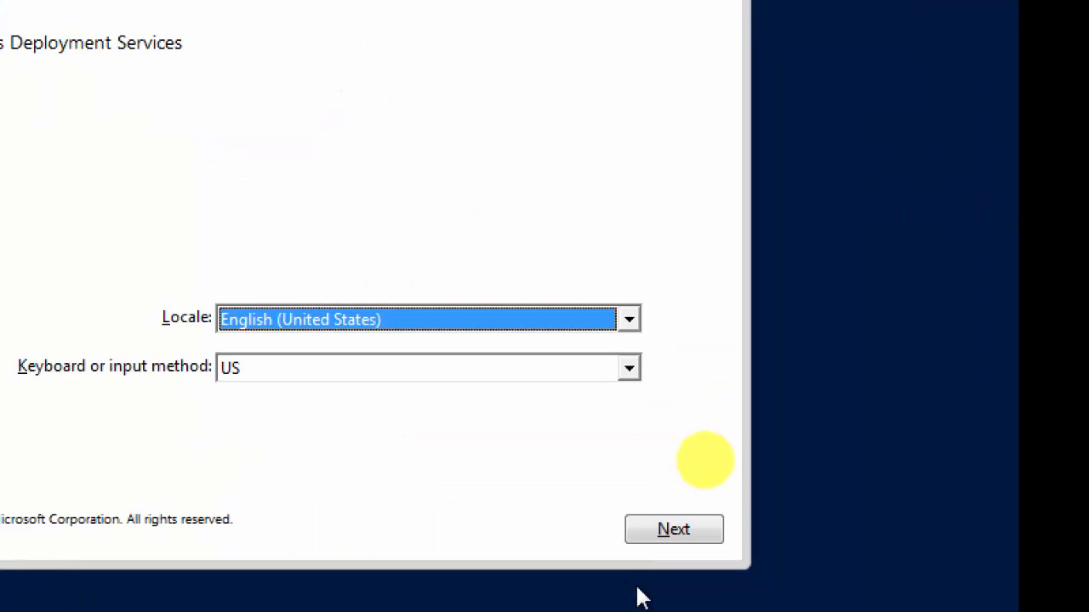
# Accept English (United States) locale and sign in to the WDS server with domain administrator credentials.
pyautogui.click(670, 529)
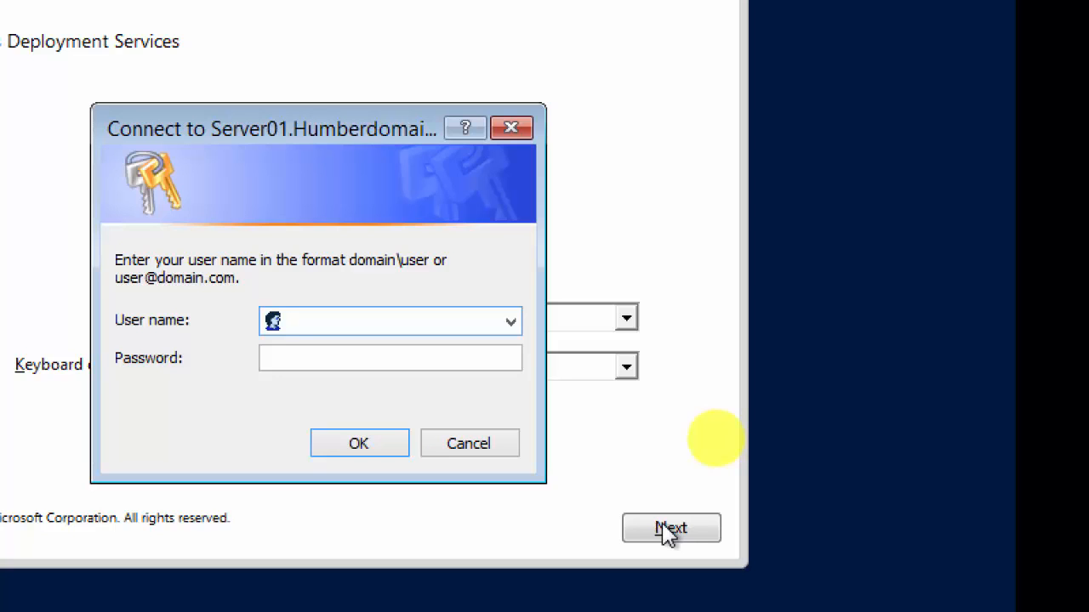
pyautogui.write('humberdomain')
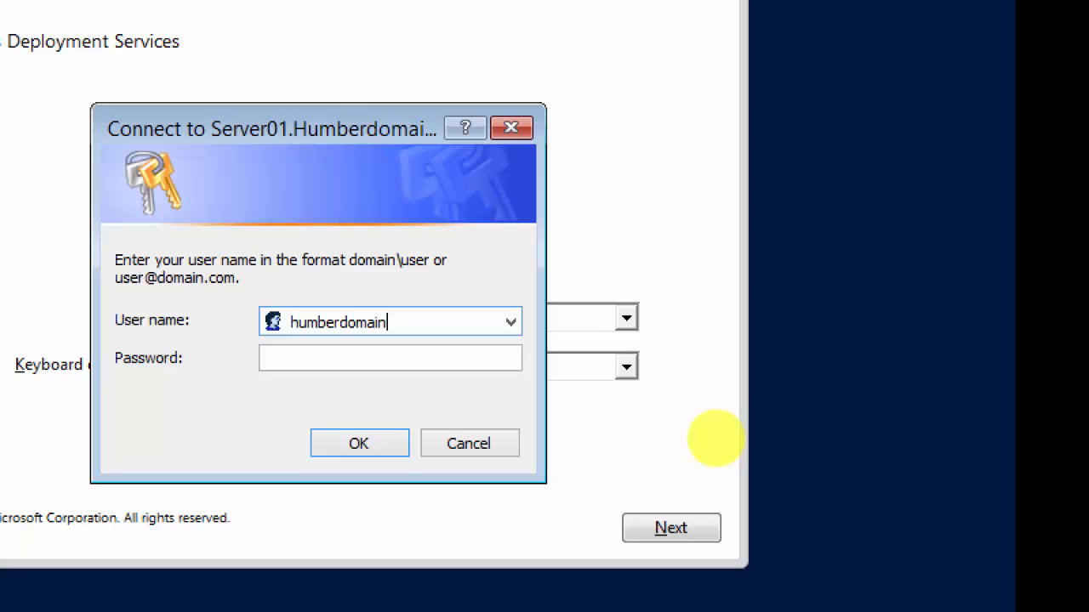
pyautogui.write('\\humberadmin')
pyautogui.press('Tab')
pyautogui.write('Pas')
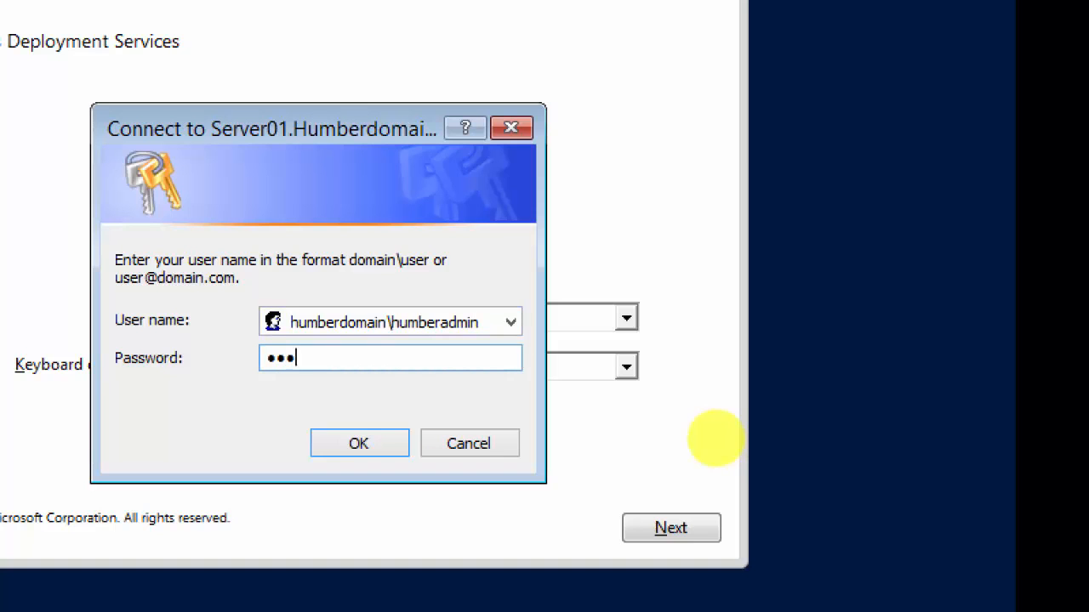
pyautogui.write('sword1')
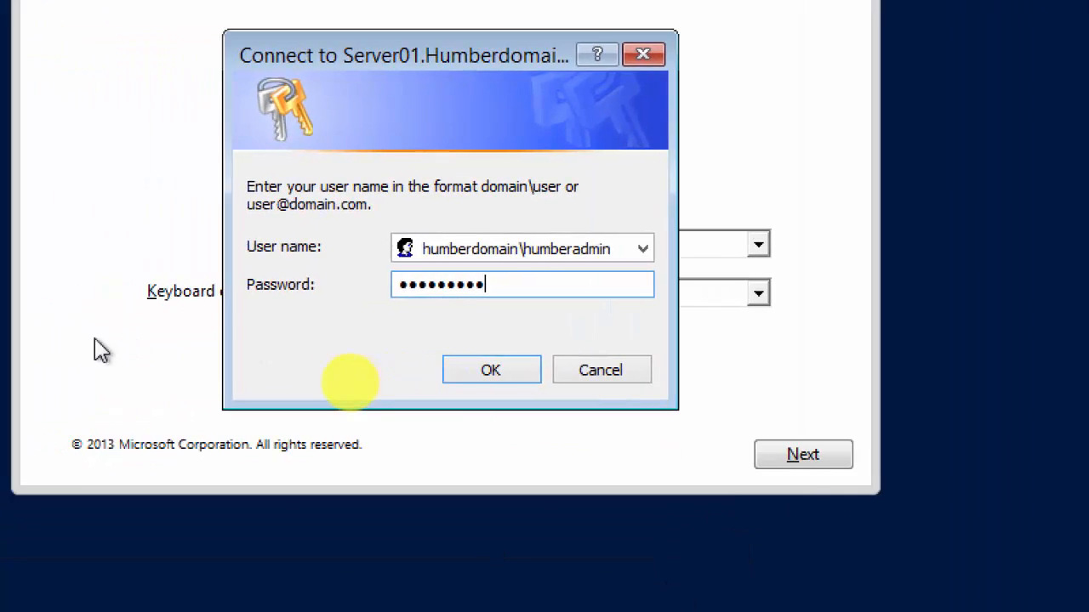
pyautogui.click(510, 375)
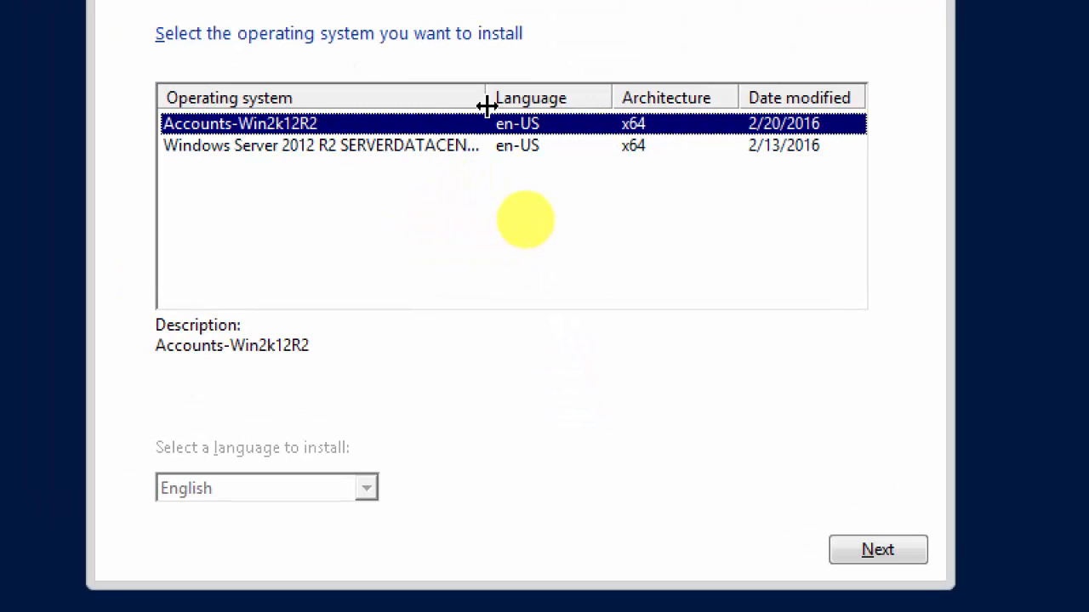
# Choose the Accounts-Win2k12R2 image and install it onto Drive 0's 60.0 GB unallocated space.
pyautogui.moveTo(485, 98); pyautogui.dragTo(557, 98)
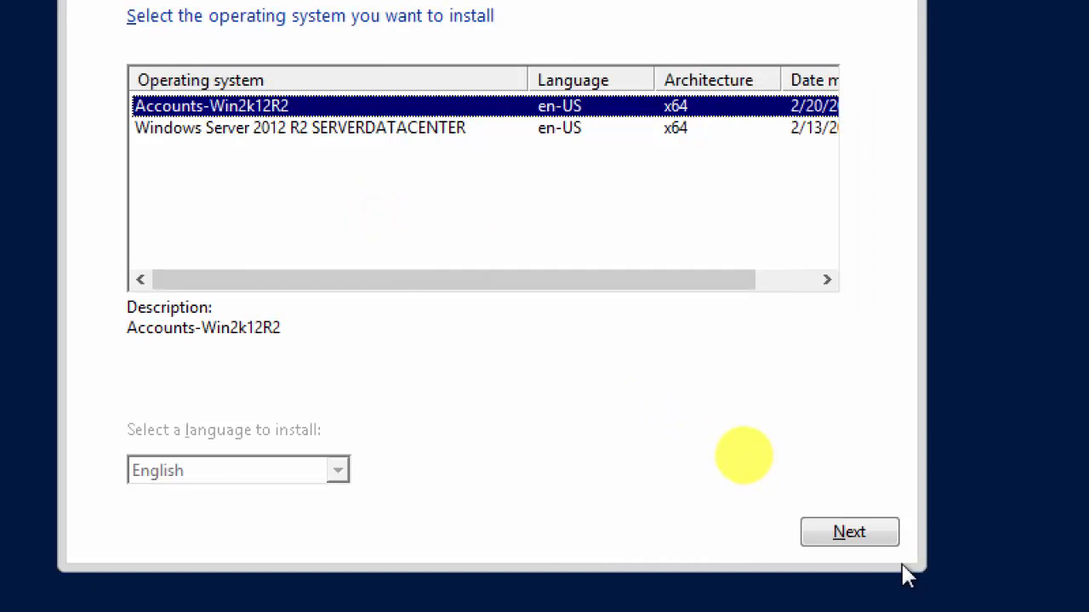
pyautogui.click(860, 538)
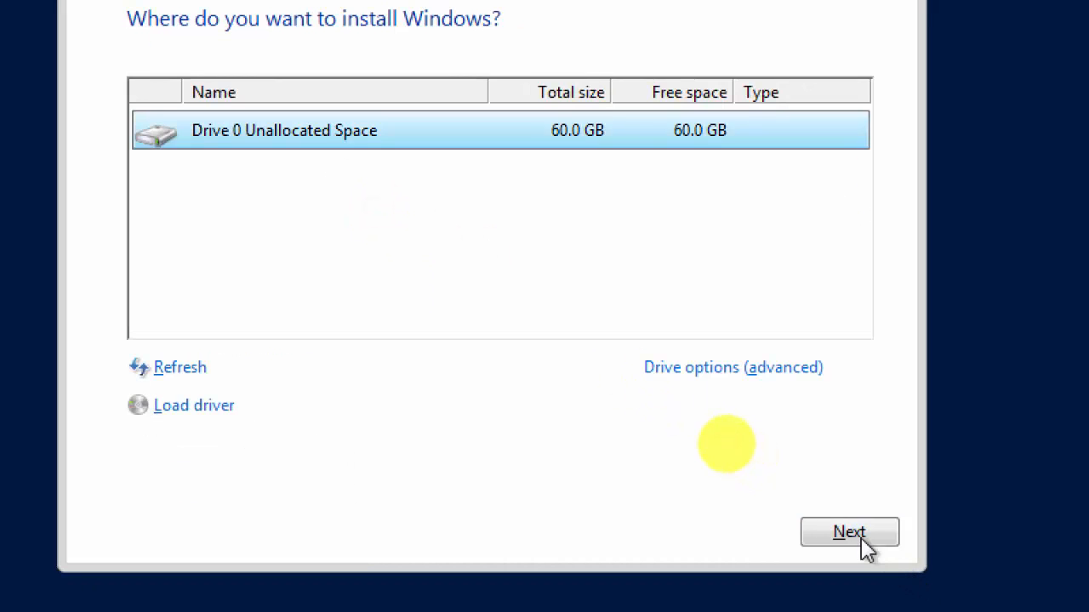
pyautogui.click(861, 535)
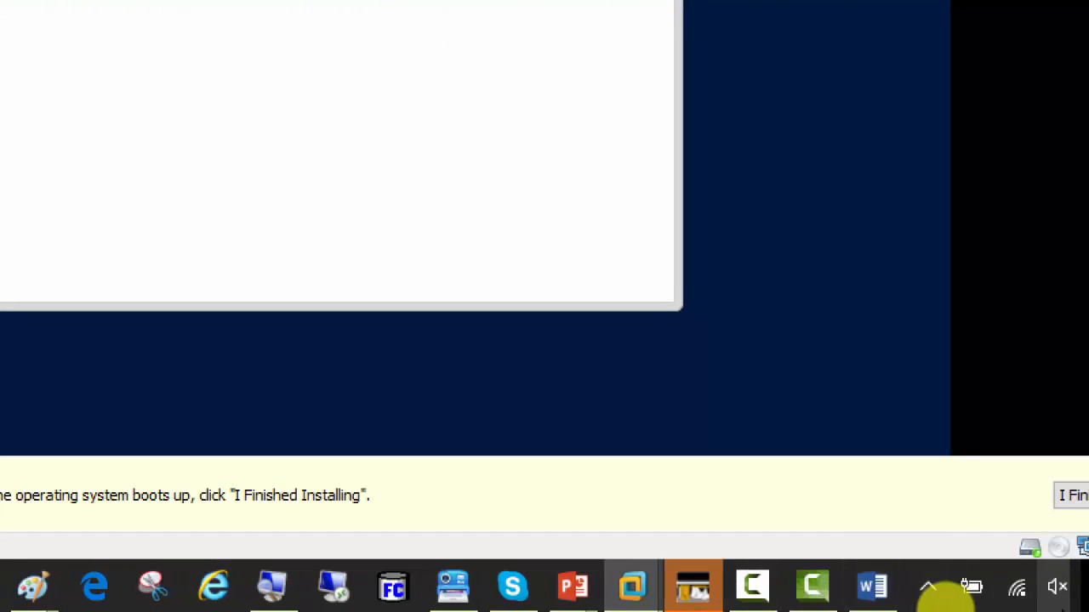
pyautogui.moveTo(653, 593)
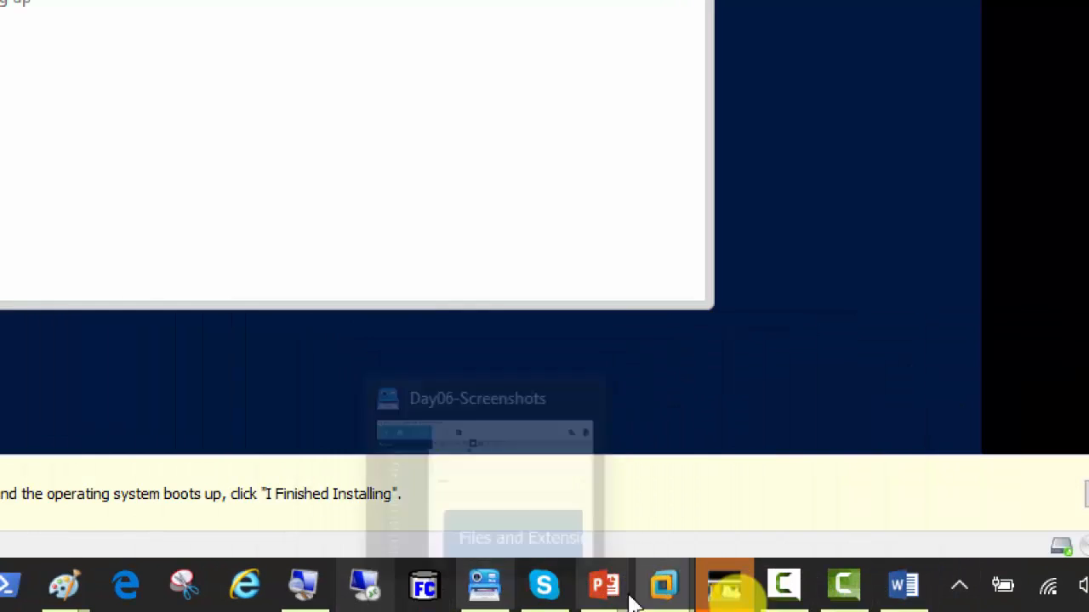
pyautogui.moveTo(843, 600)
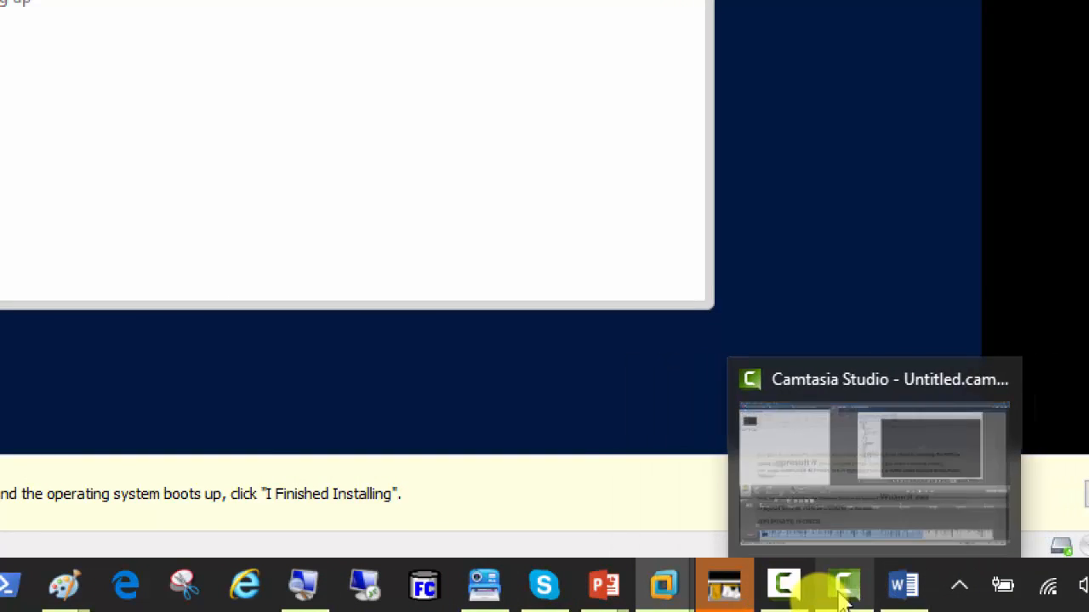
pyautogui.click(798, 599)
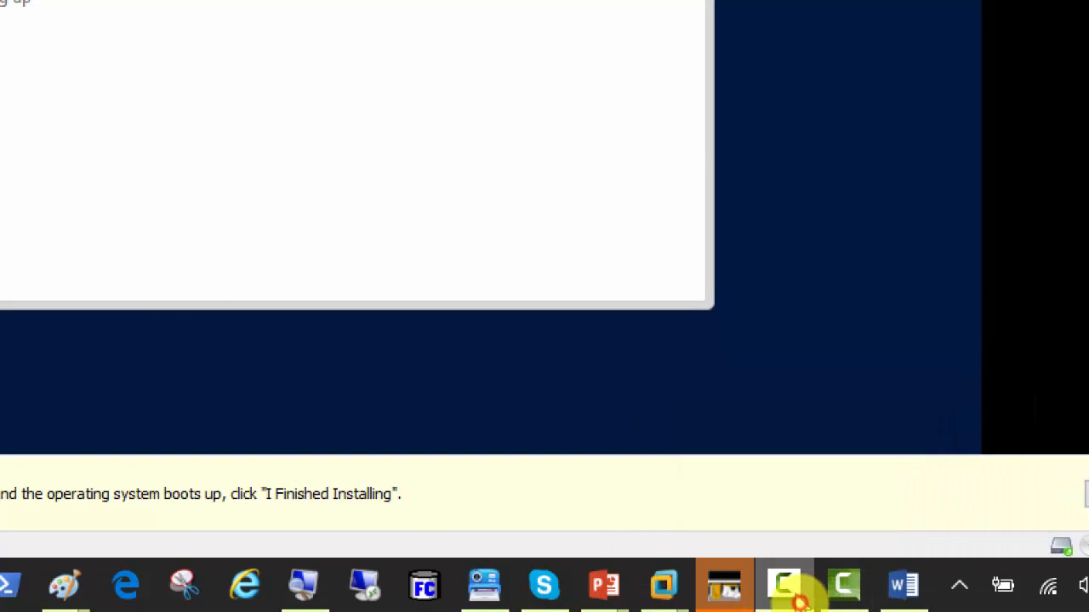